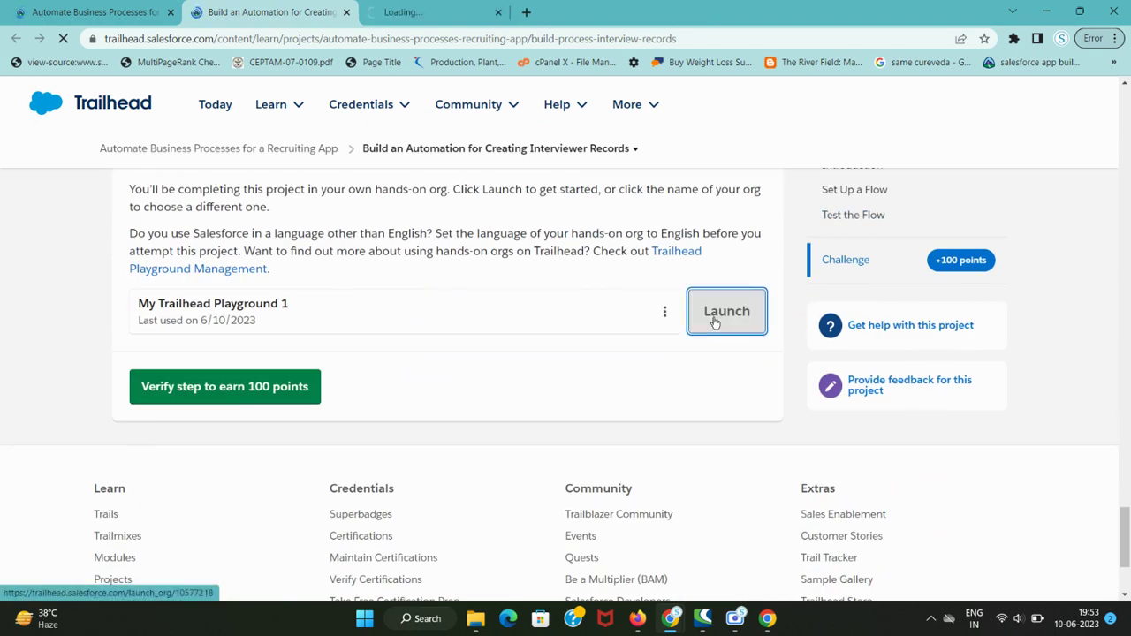
- Launch My Trailhead Playground 1 in a new tab and scroll the lesson to Set Up a Flow
left_click(707, 317)
key("ctrl+minus")
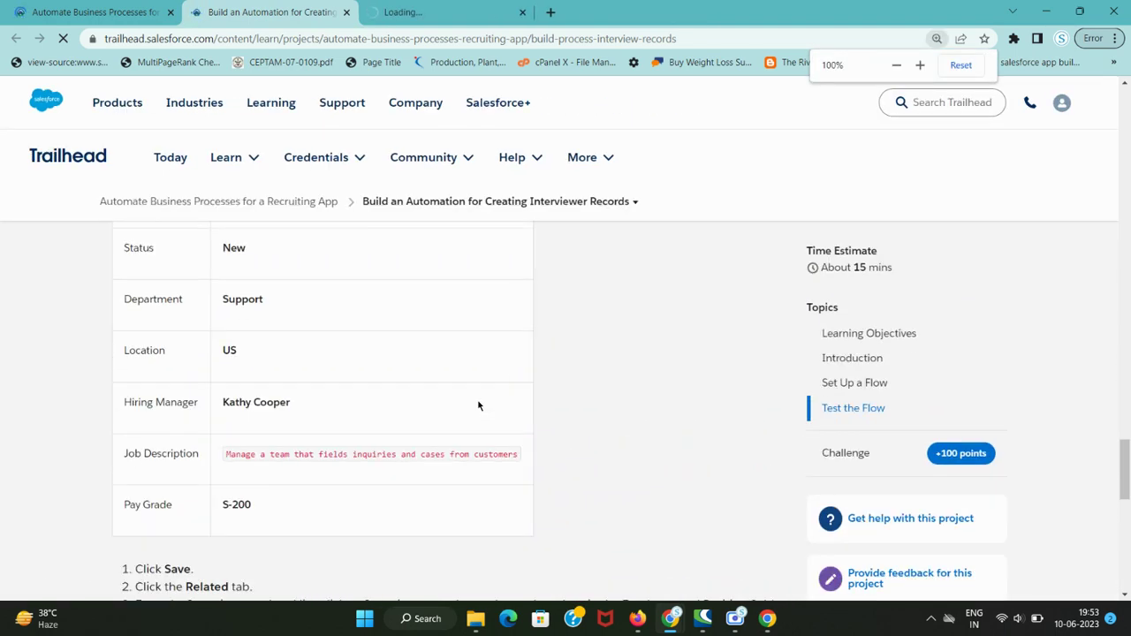
scroll(478, 406, "up", 20)
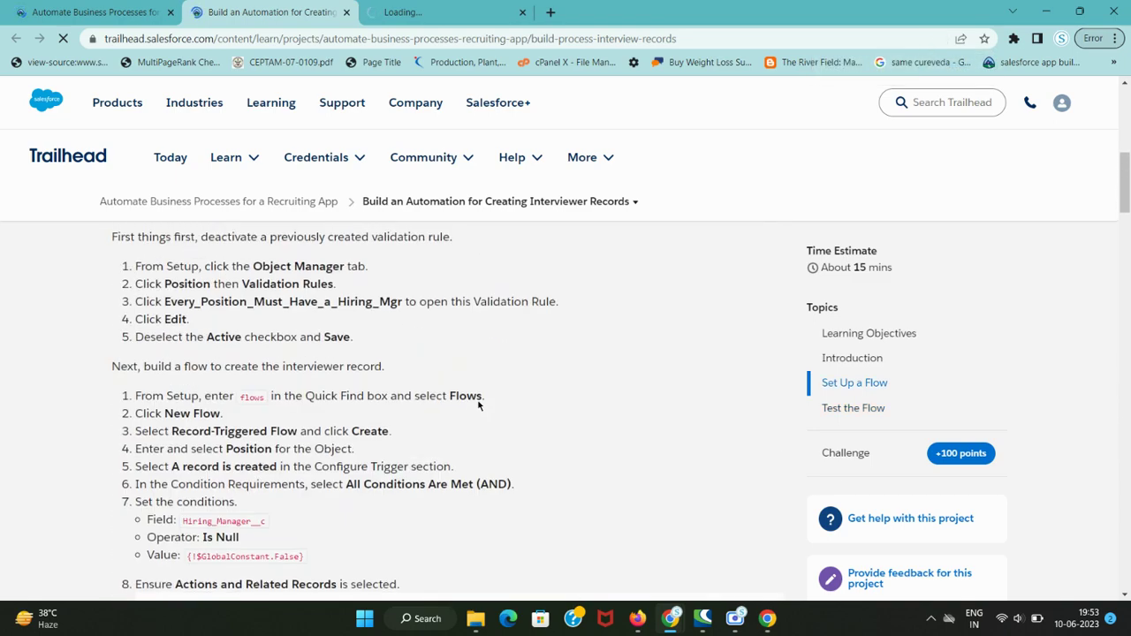
scroll(479, 406, "up", 8)
scroll(479, 406, "down", 7)
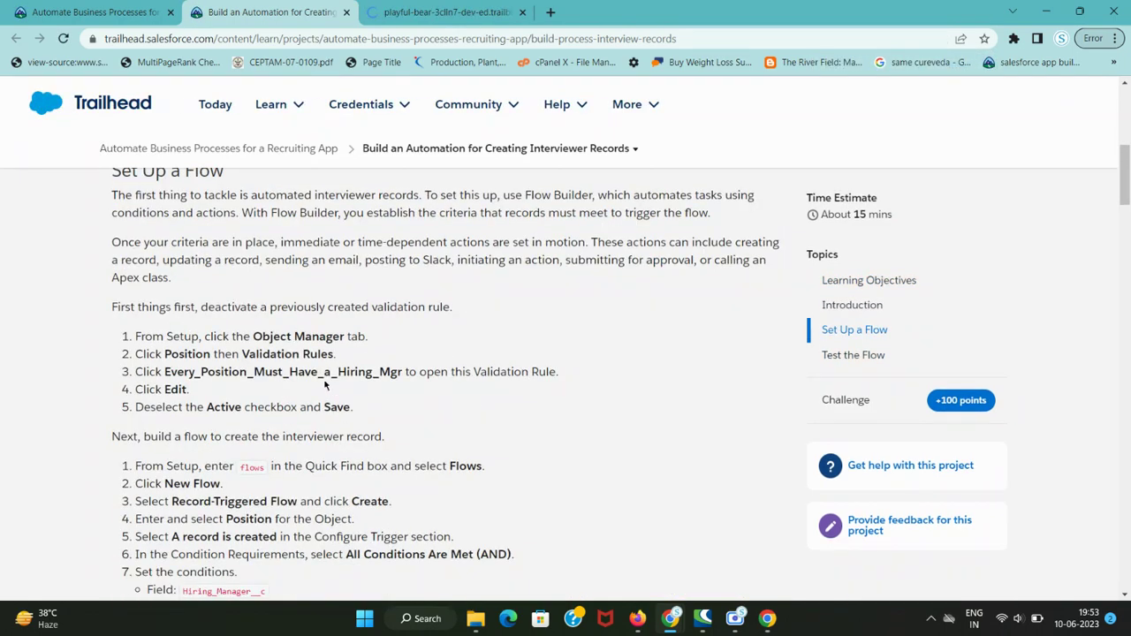
left_click_drag(174, 336, 403, 347)
key("ctrl+Tab")
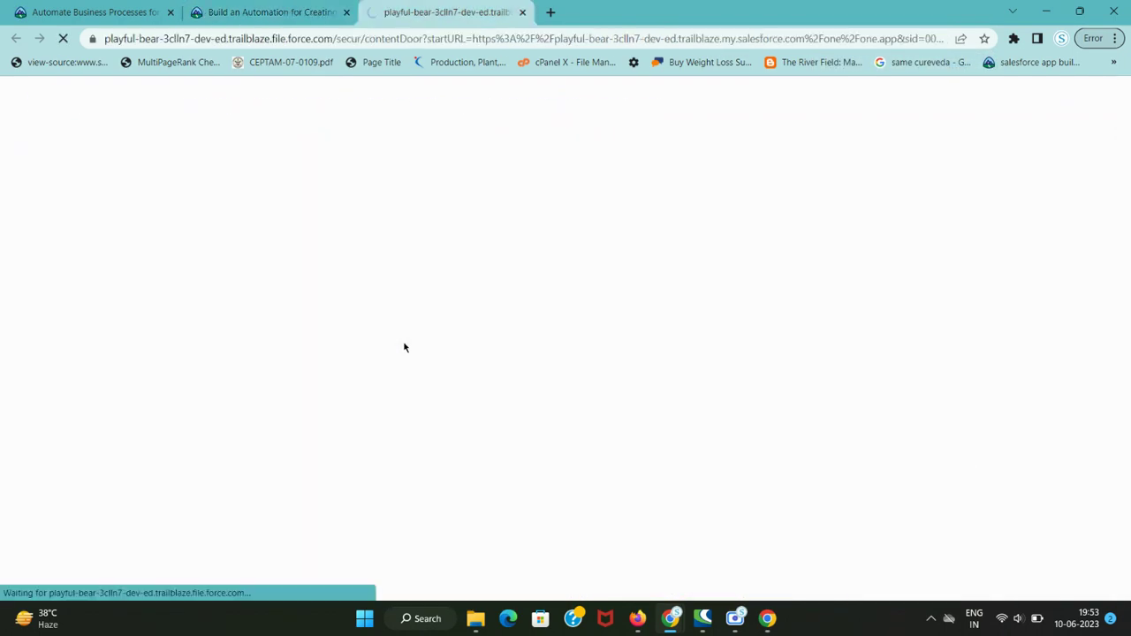
key("ctrl+shift+Tab")
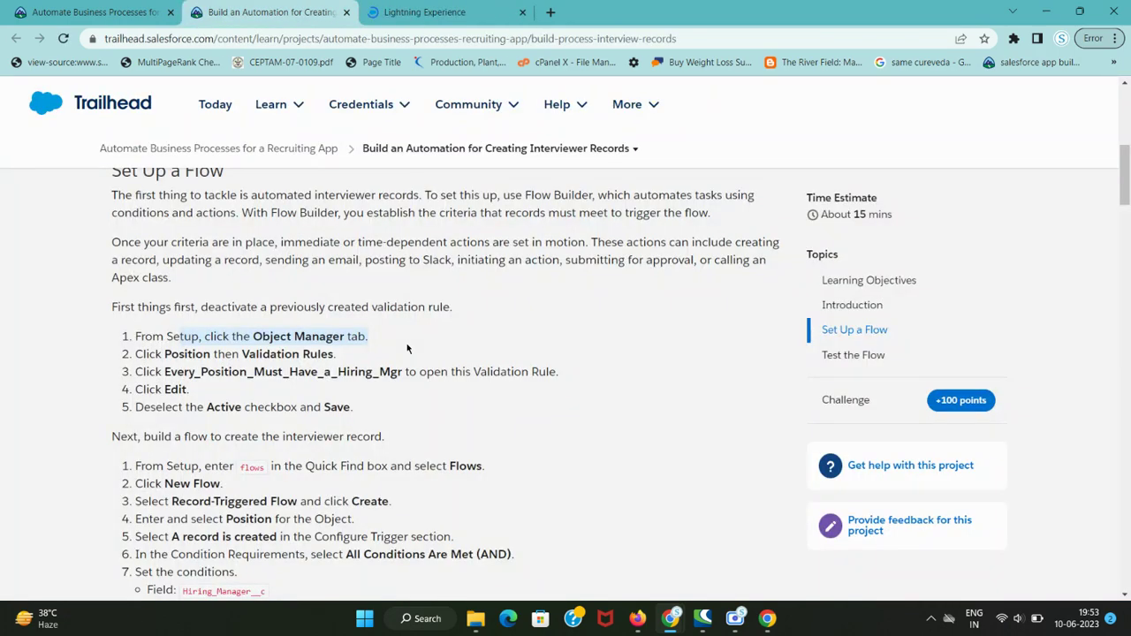
key("ctrl+Tab")
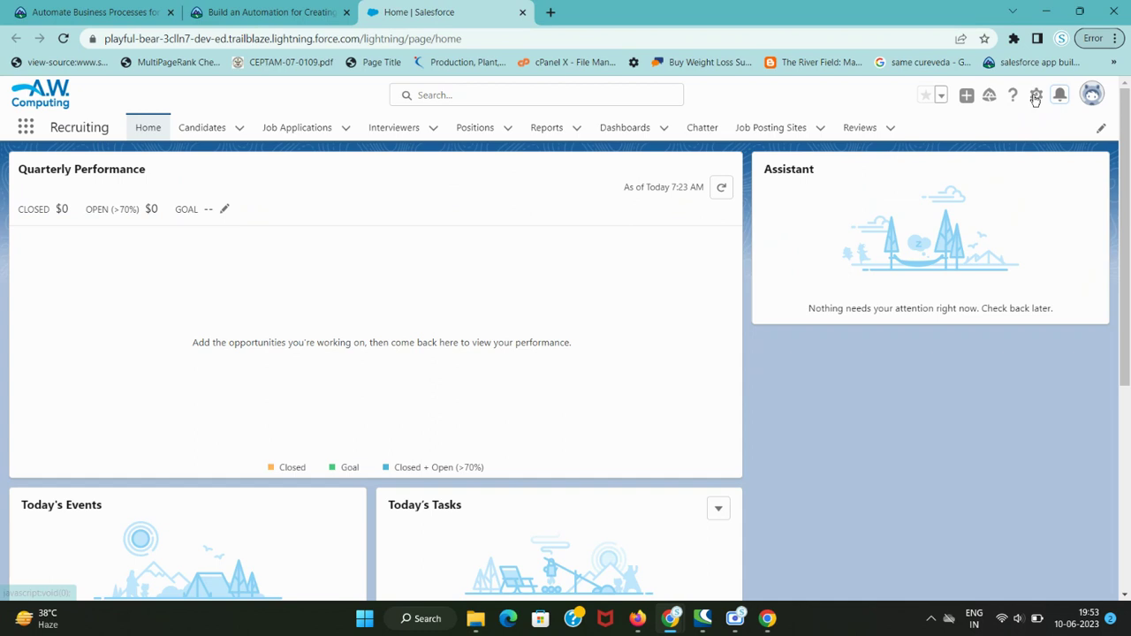
- Open Setup from the gear menu in a new tab placed before the home tab
left_click(1033, 96)
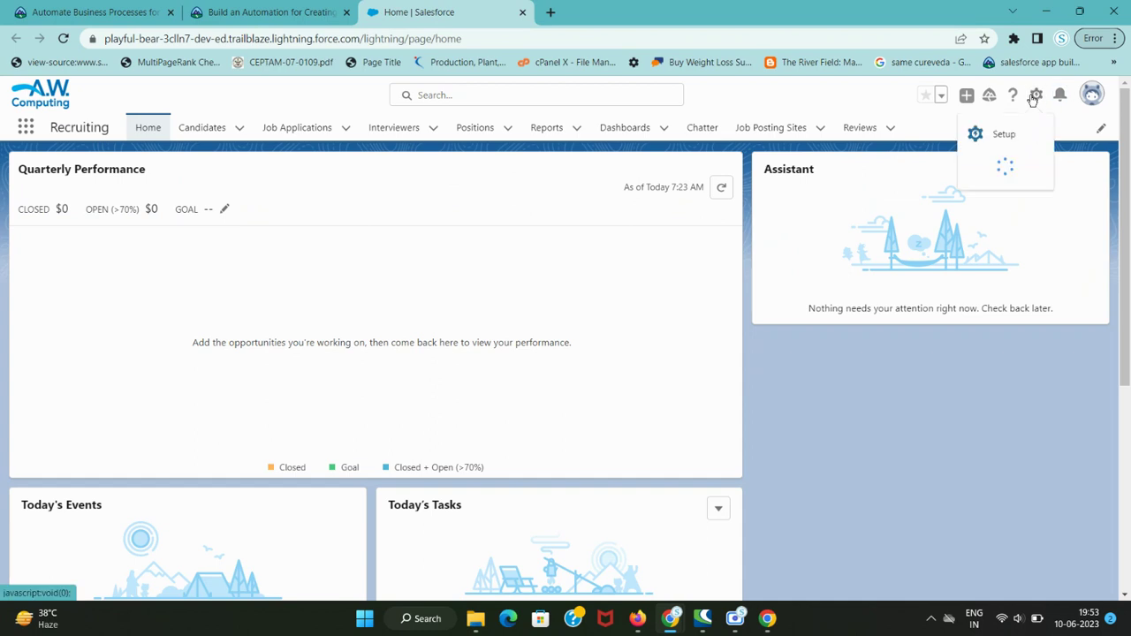
left_click(1059, 94)
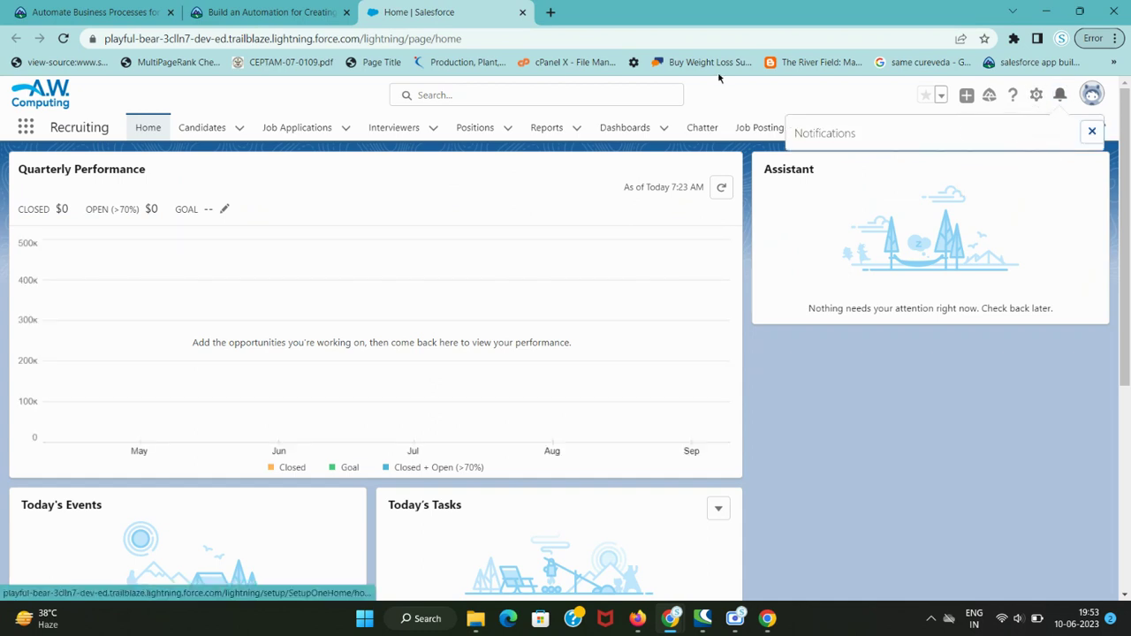
left_click(1090, 133)
left_click(1034, 95)
left_click(1016, 133)
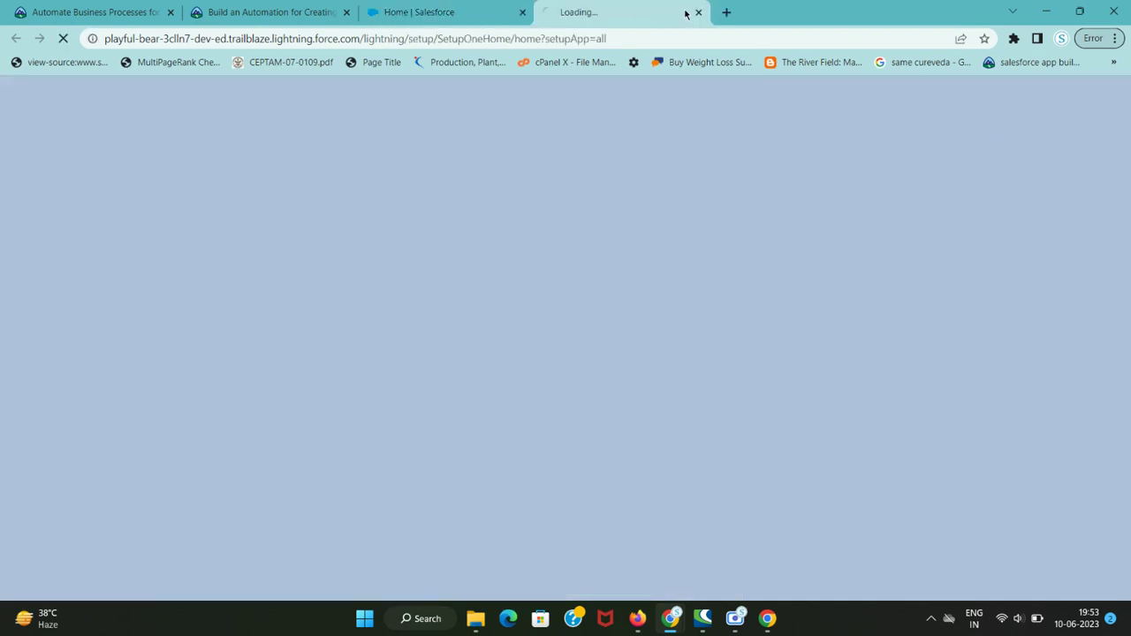
left_click_drag(685, 14, 492, 18)
- Check the lesson's Position step and bring up the Object Manager list
left_click(265, 12)
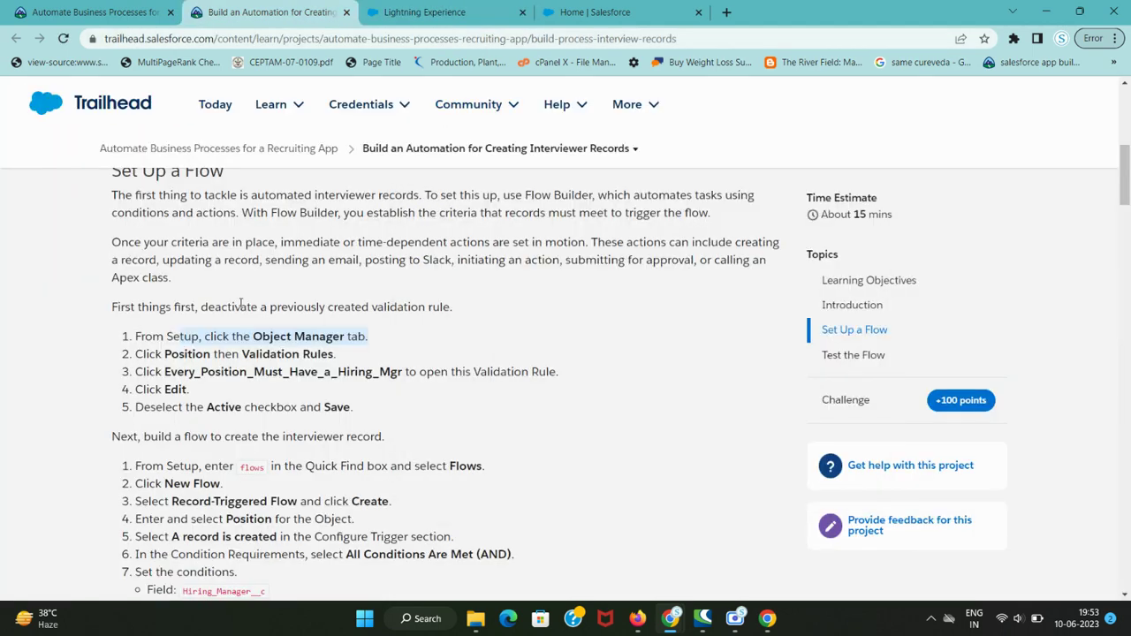
double_click(173, 354)
key("ctrl+Tab")
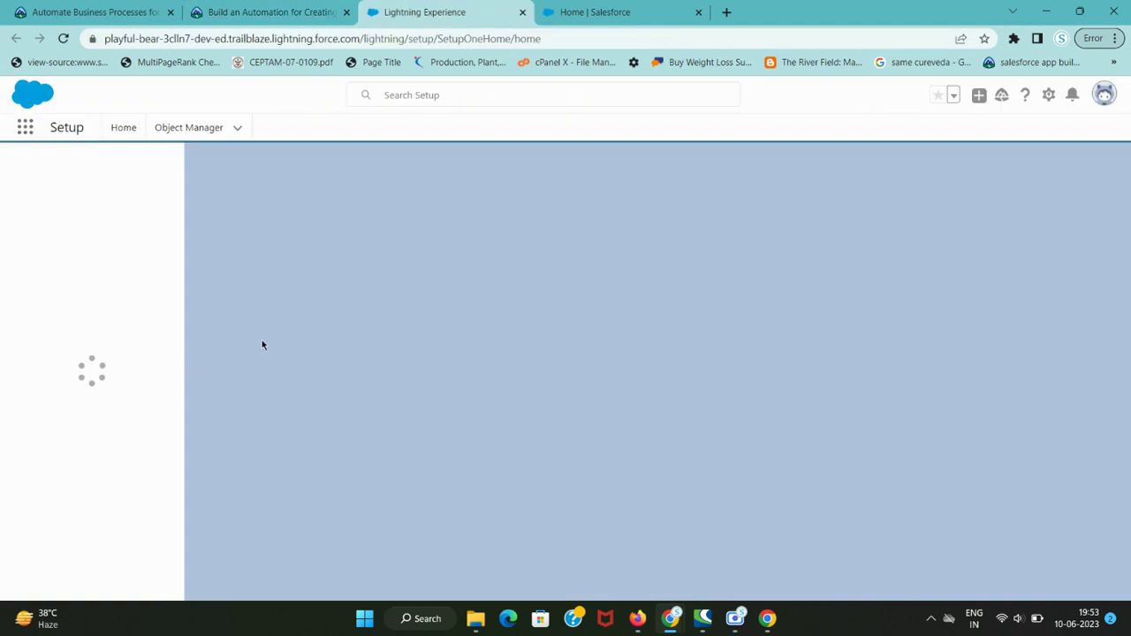
left_click(179, 133)
key("ctrl+shift+Tab")
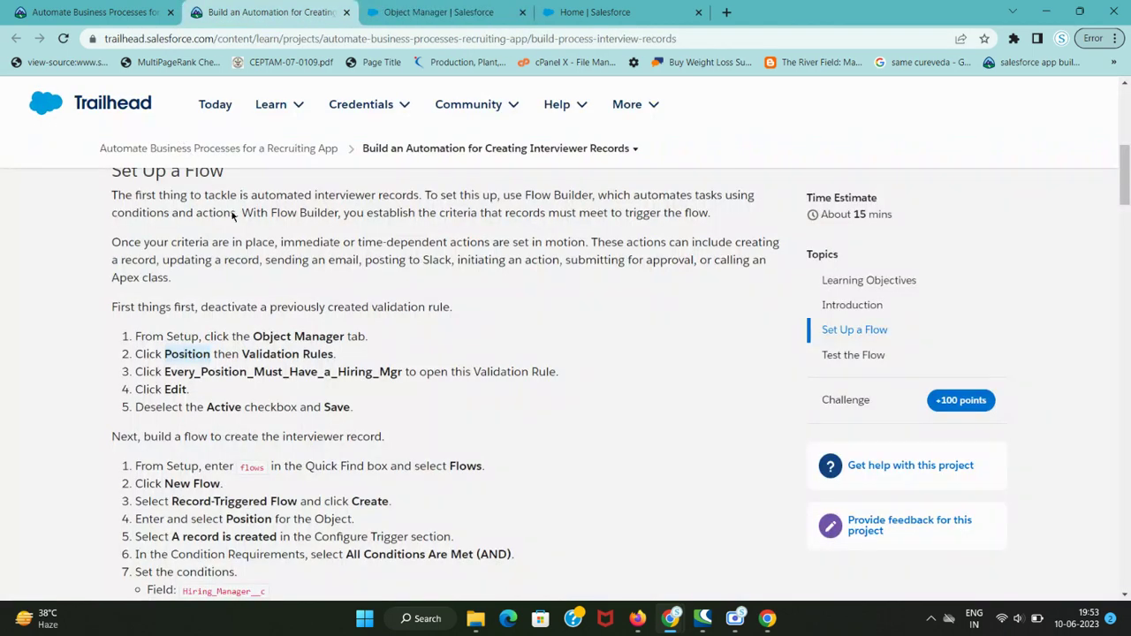
key("ctrl+Tab")
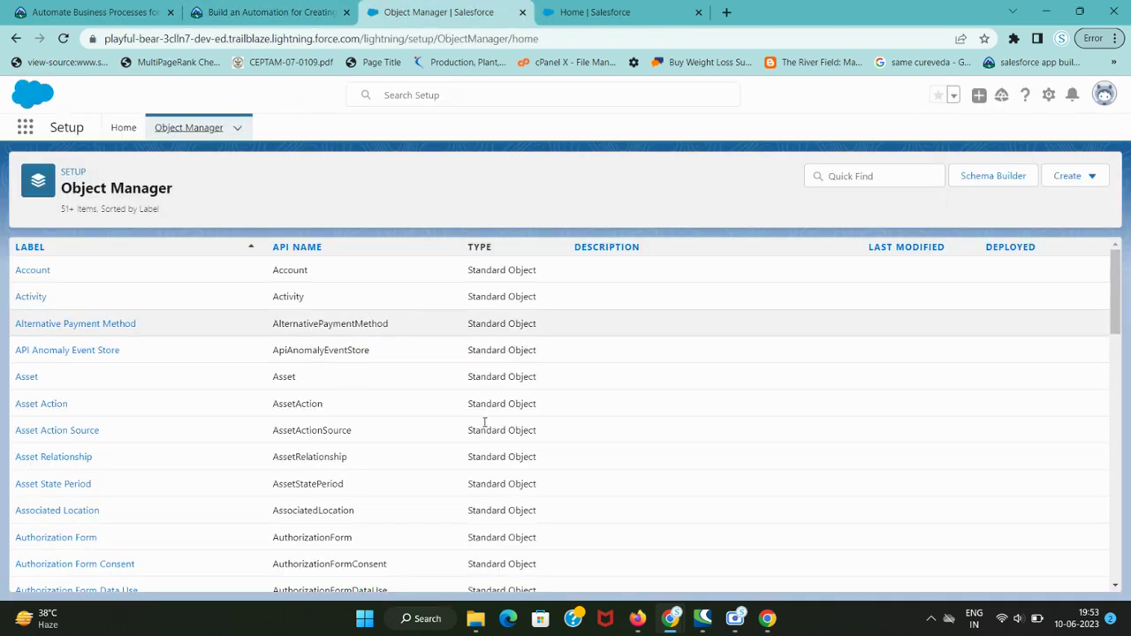
key("ctrl+shift+Tab")
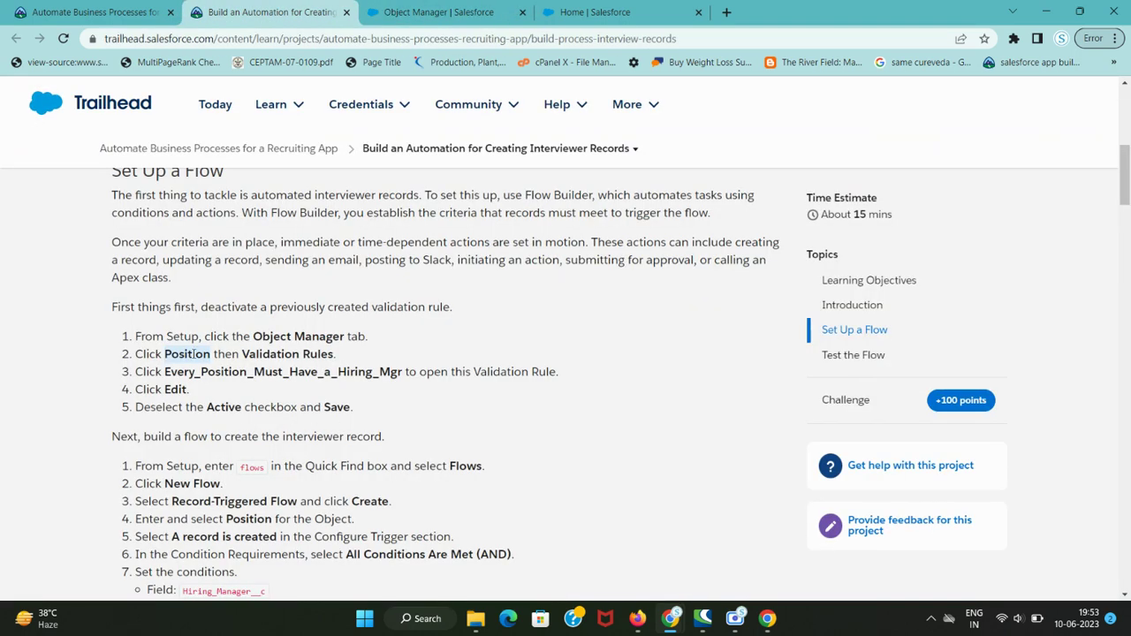
left_click(410, 8)
- Filter Object Manager for 'Position' and open its Validation Rules
left_click(891, 181)
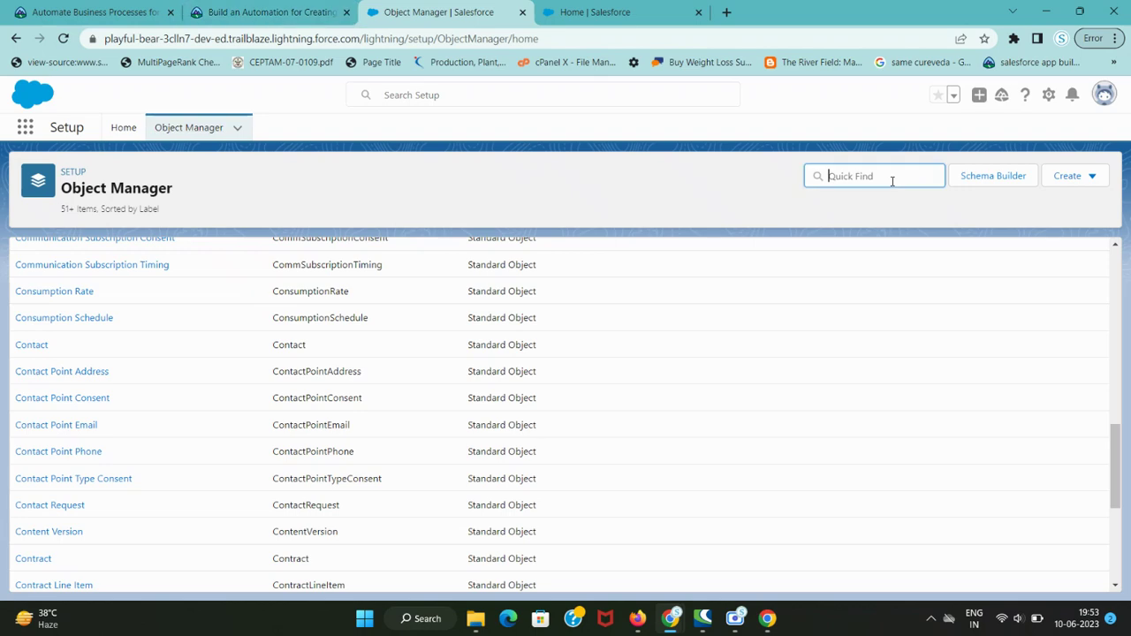
type("Position")
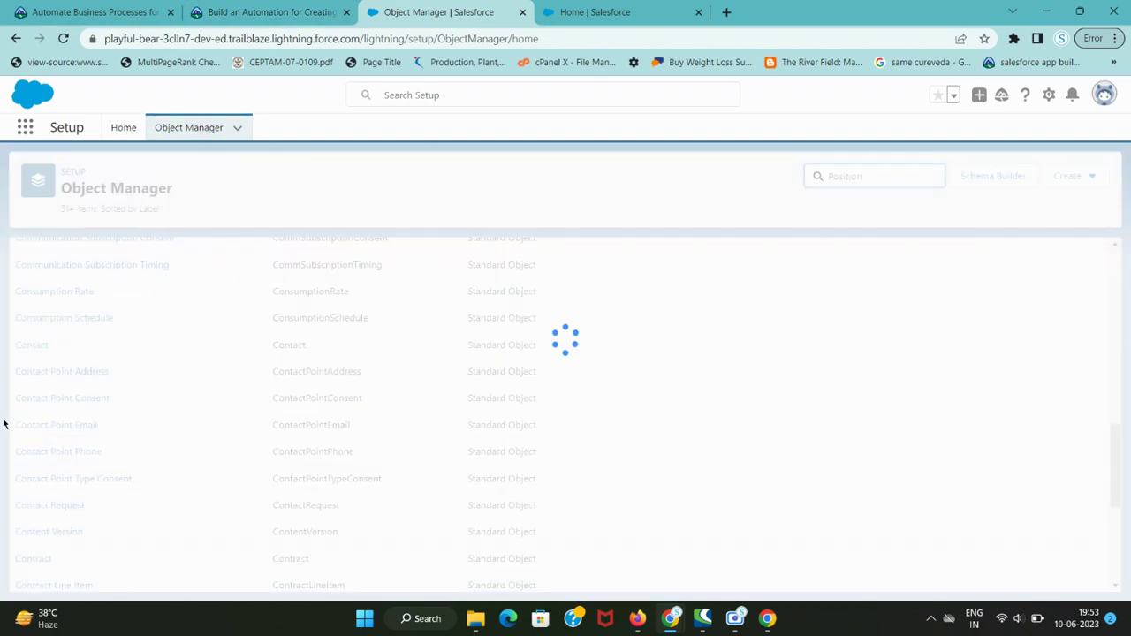
left_click(33, 276)
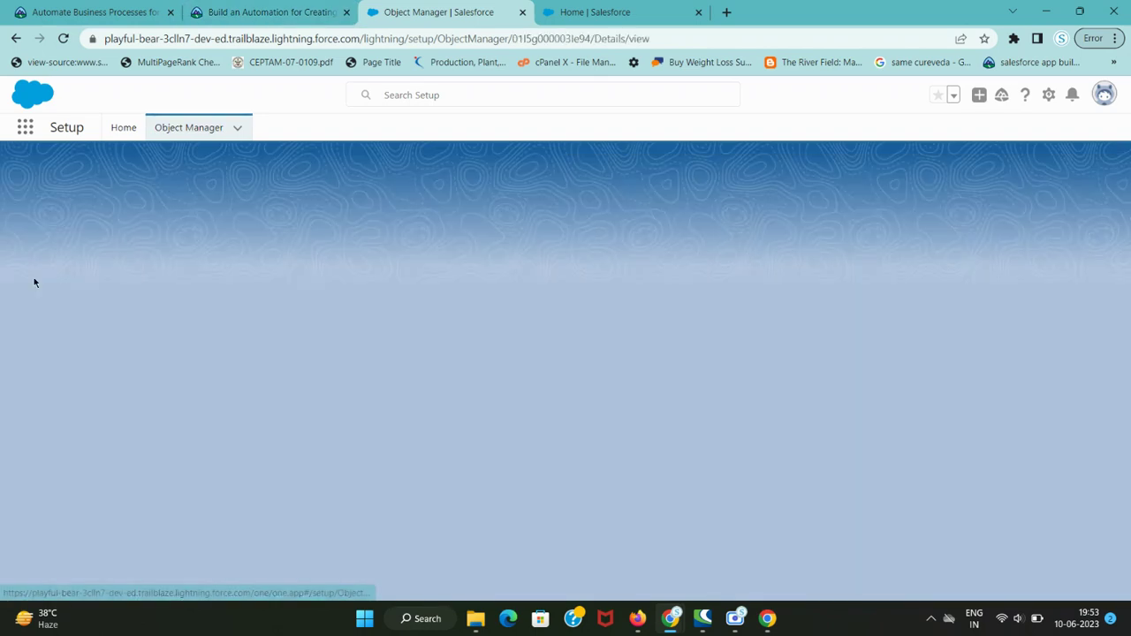
key("ctrl+shift+Tab")
key("ctrl+Tab")
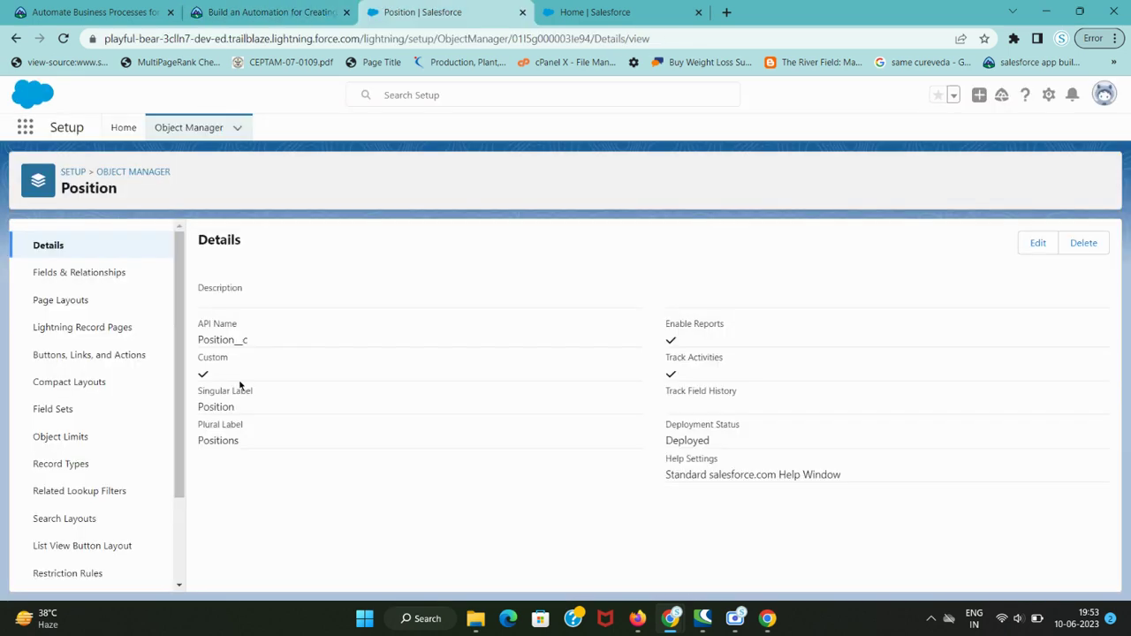
scroll(118, 472, "down", 2)
left_click(59, 568)
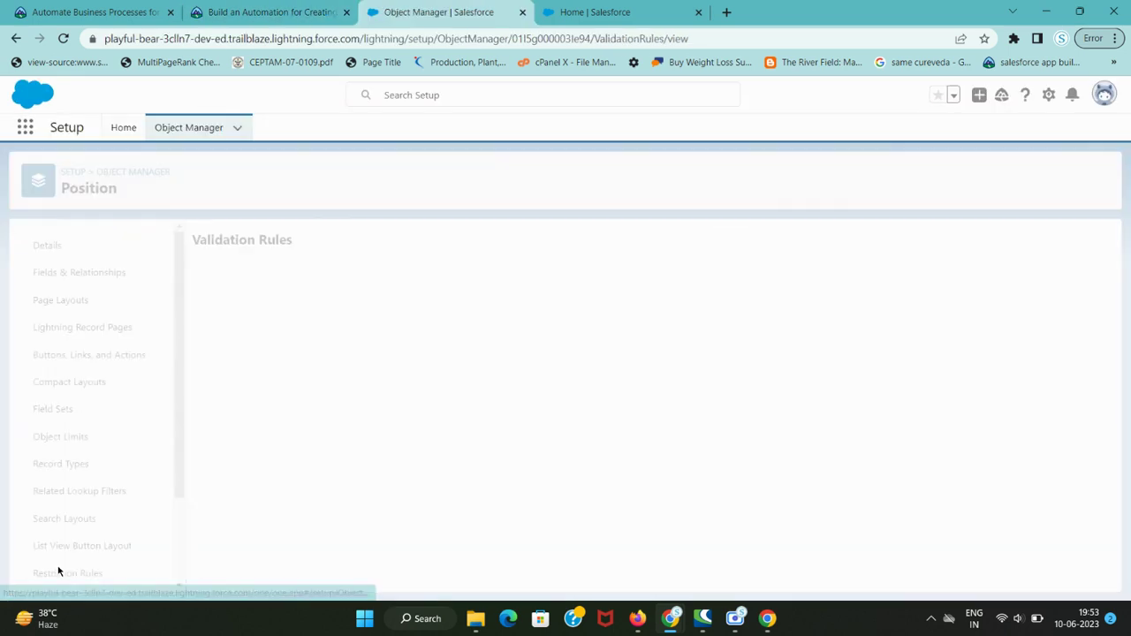
- Open the Every_Position_Must_Have_a_Hiring_Mgr validation rule
key("ctrl+shift+Tab")
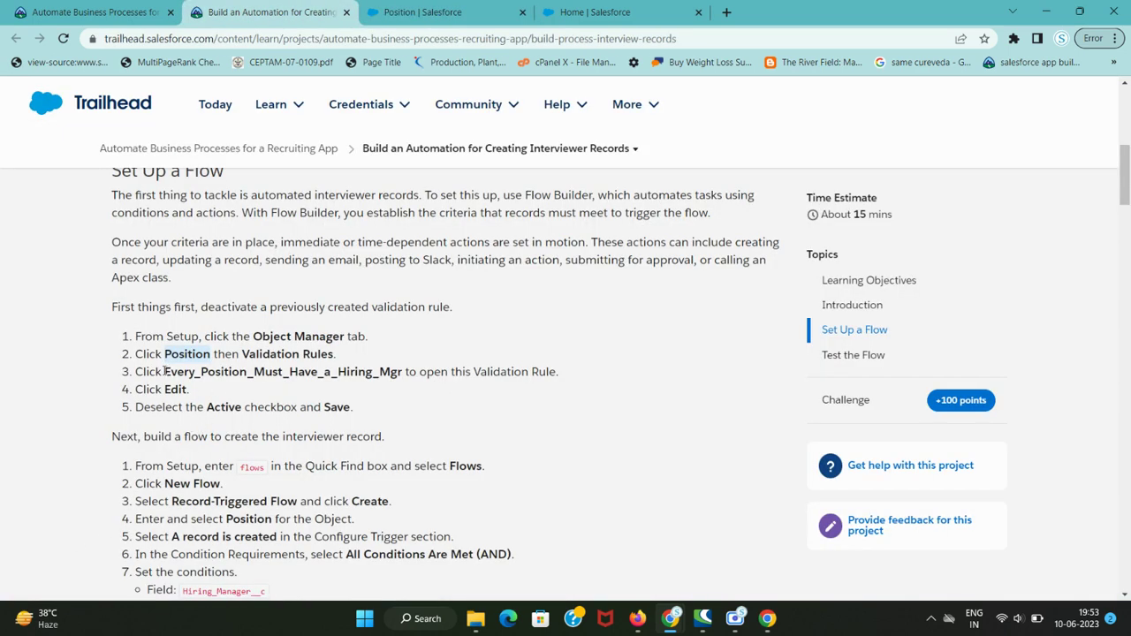
left_click_drag(166, 371, 136, 371)
double_click(369, 369)
key("ctrl+Tab")
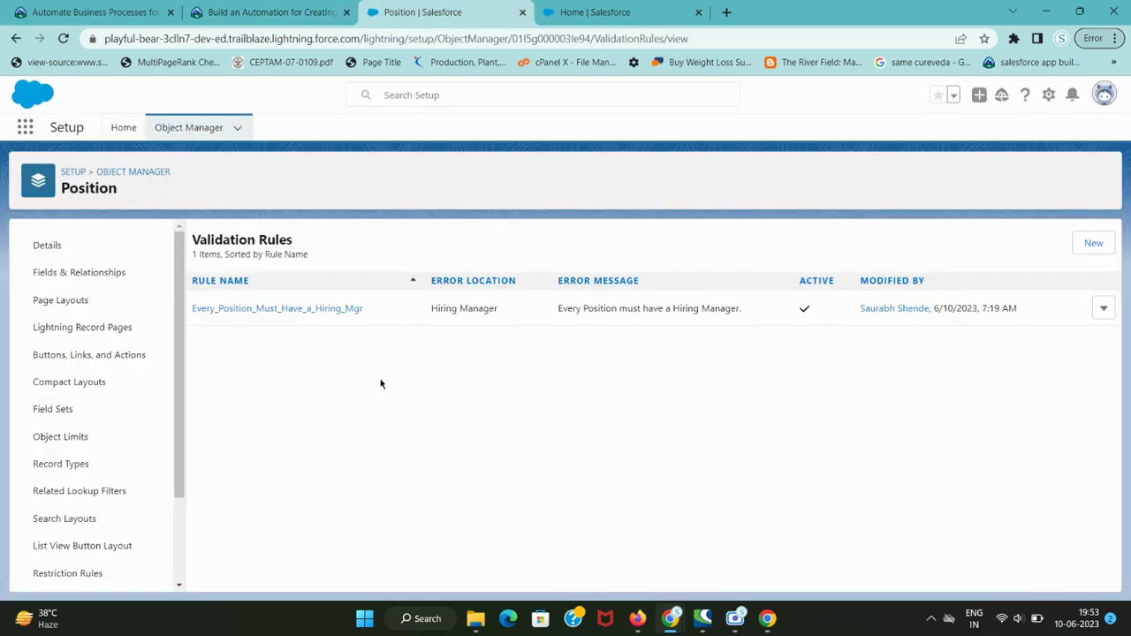
left_click(288, 311)
key("ctrl+shift+Tab")
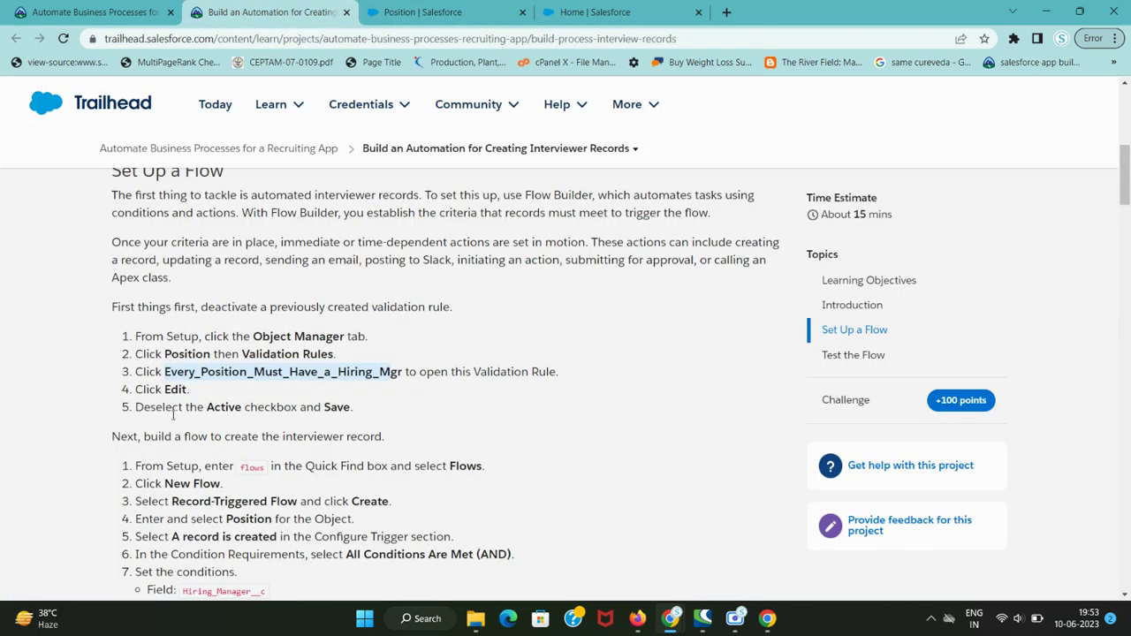
double_click(175, 389)
key("ctrl+Tab")
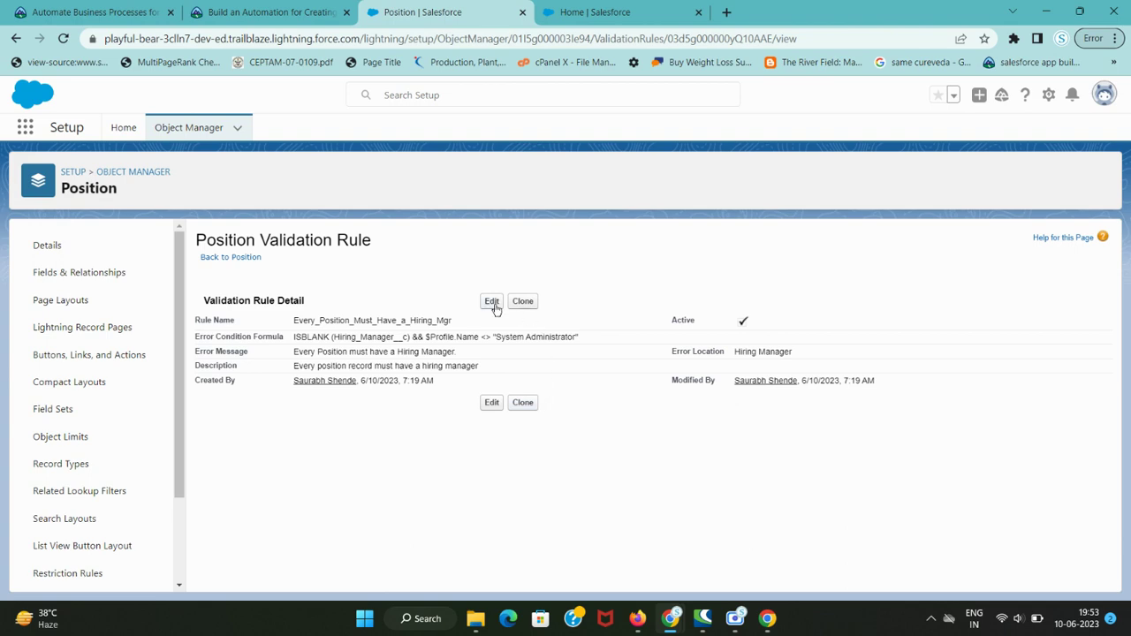
- Uncheck Active on the rule's edit page and save it
key("ctrl+shift+Tab")
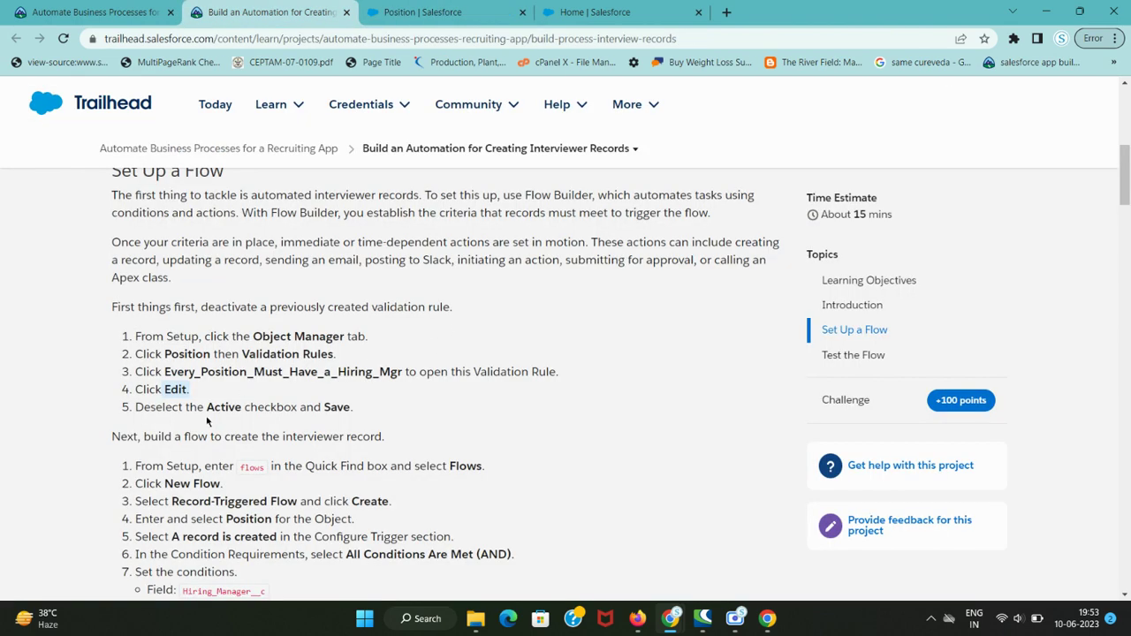
left_click_drag(206, 407, 345, 411)
key("ctrl+Tab")
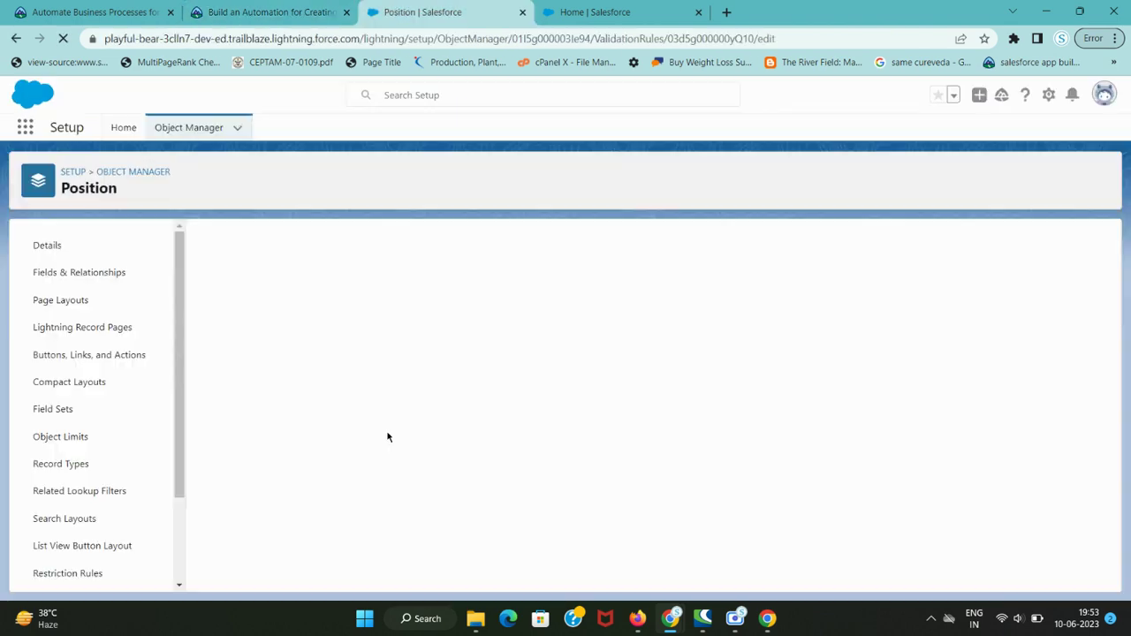
left_click(263, 358)
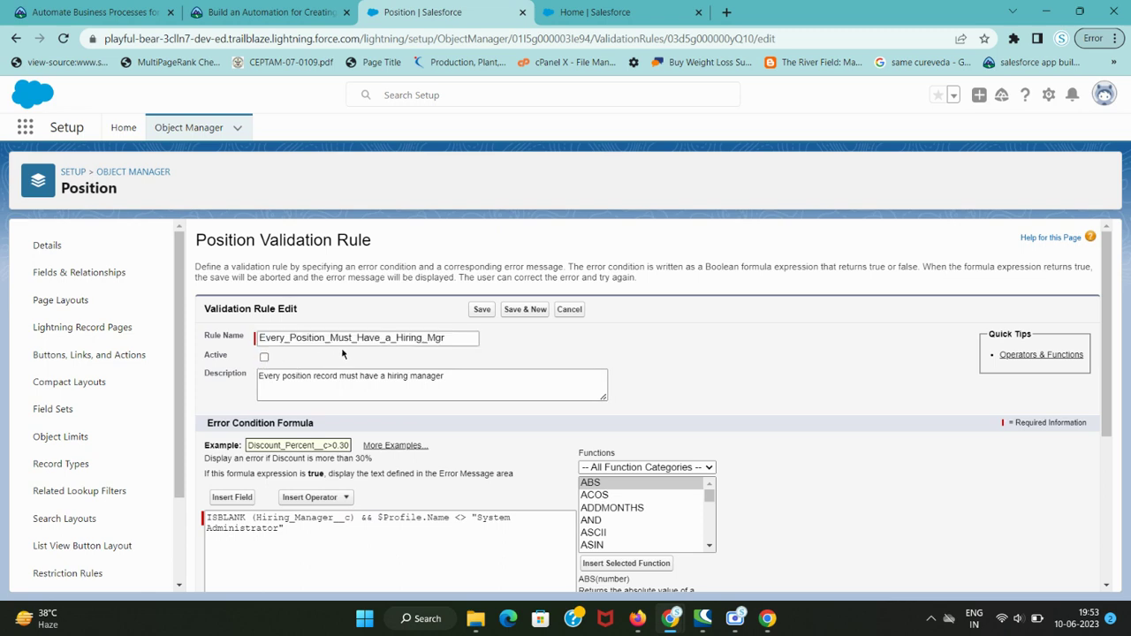
key("ctrl+shift+Tab")
key("ctrl+Tab")
left_click(483, 310)
- Return to the saved rule and go back to Setup Home
key("ctrl+shift+Tab")
scroll(167, 329, "down", 3)
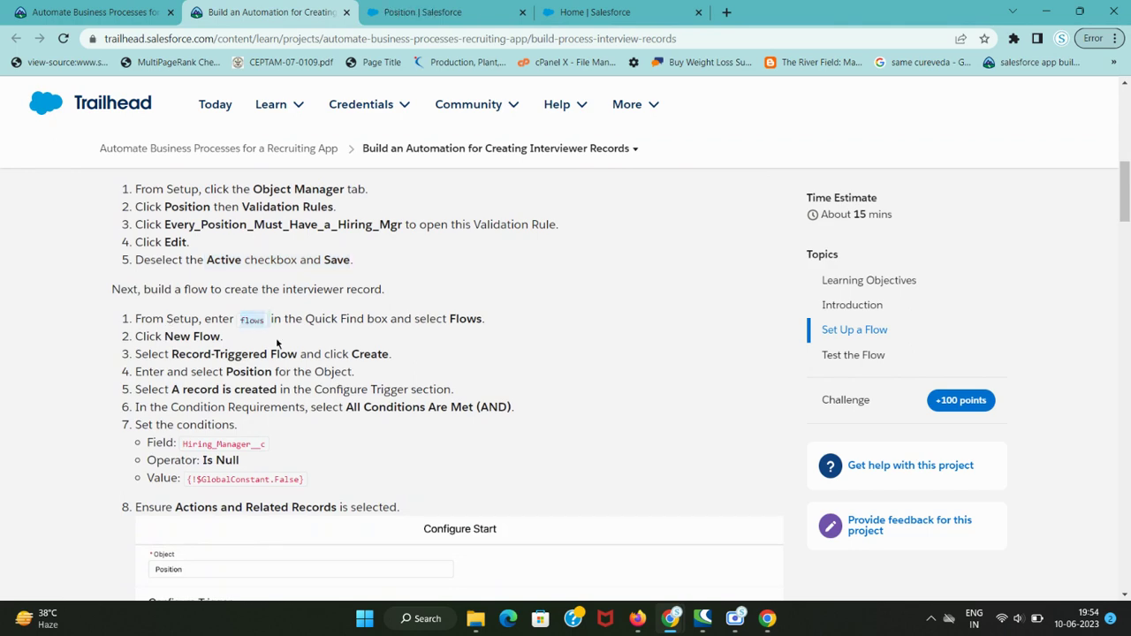
left_click(489, 9)
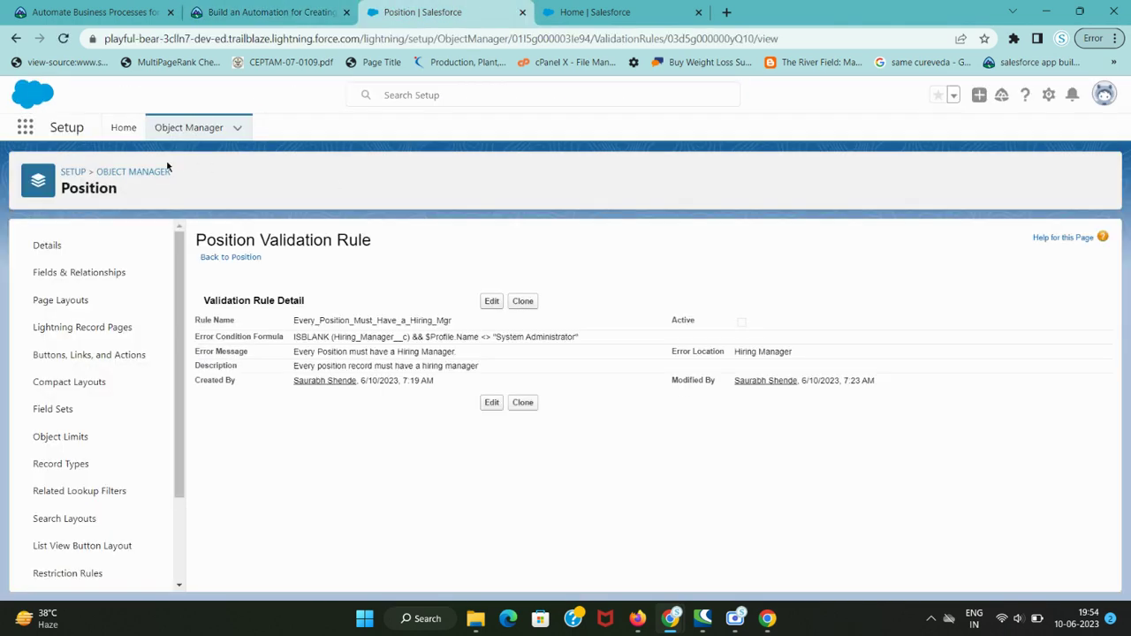
left_click(122, 131)
- Search Quick Find for 'flows' and open the Flows list
left_click(93, 166)
type("flows")
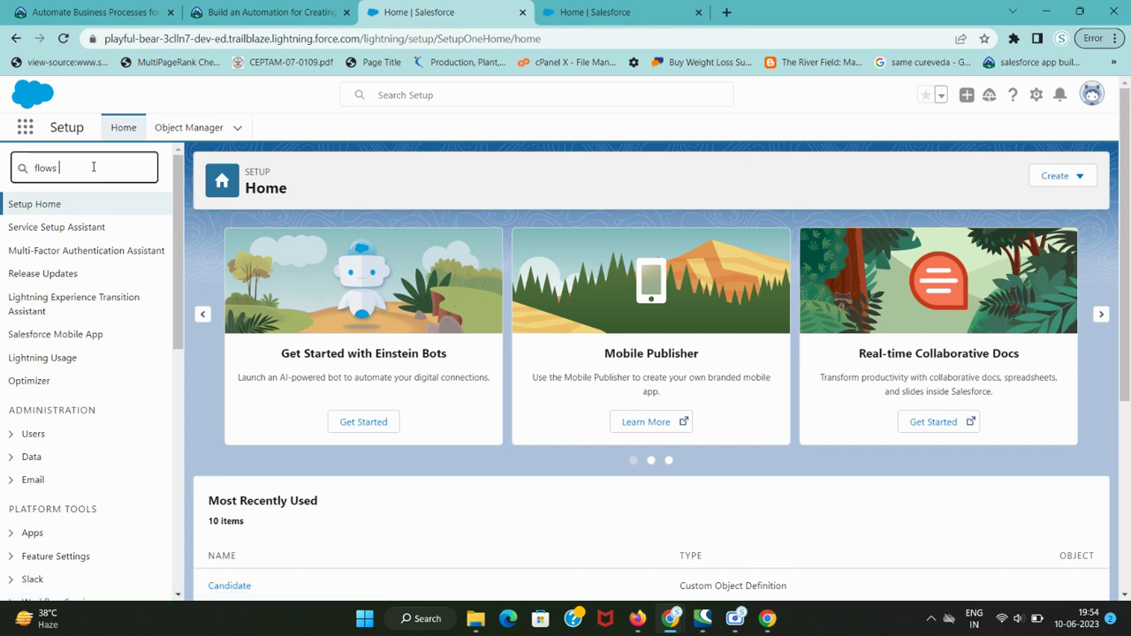
left_click(50, 227)
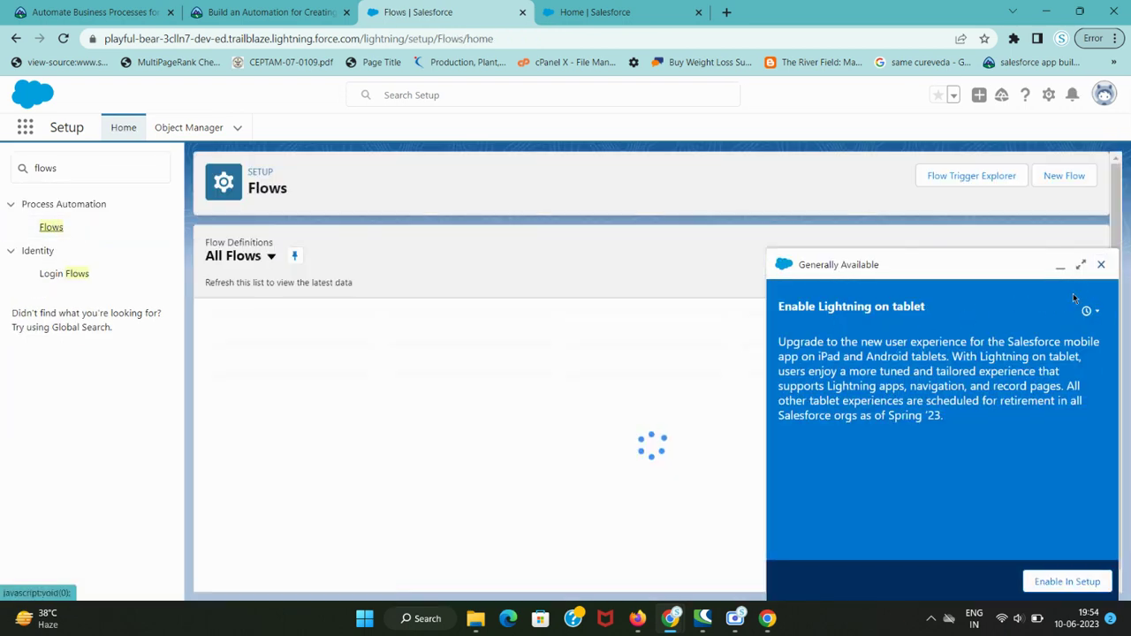
key("ctrl+Page_Up")
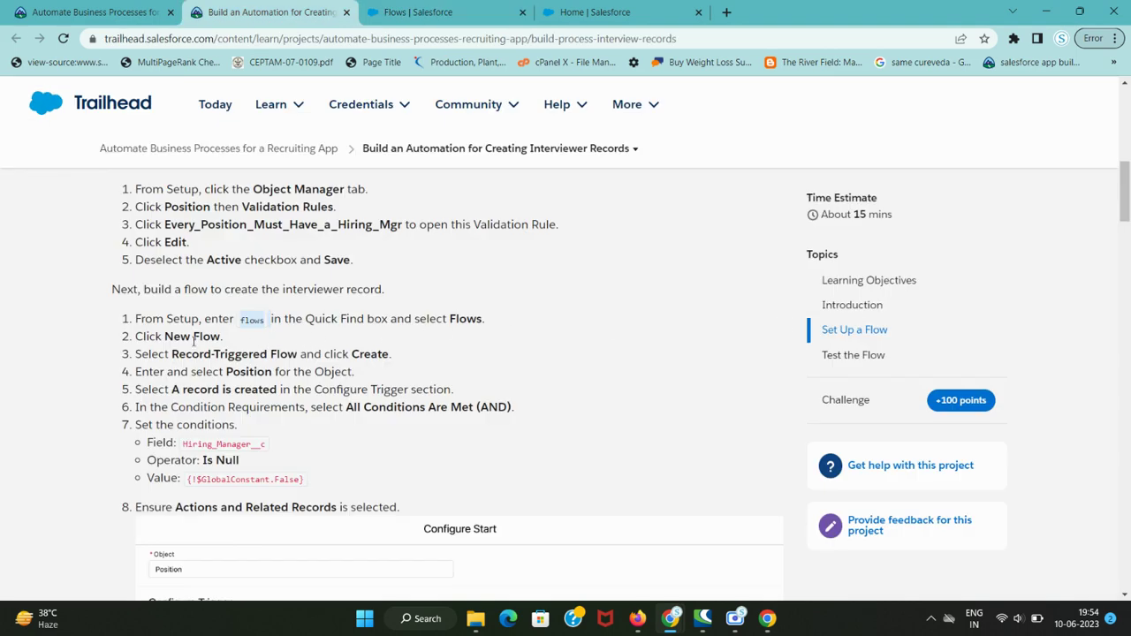
key("ctrl+Page_Down")
- Start a New Flow and let Flow Builder load while reviewing the Record-Triggered Flow instruction
left_click(1078, 182)
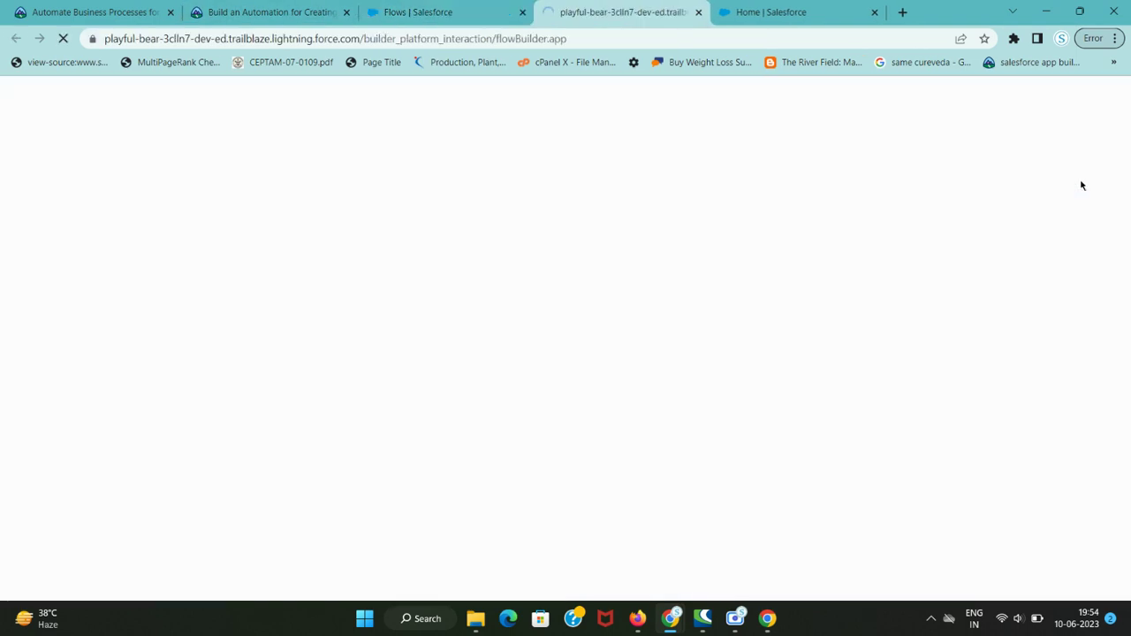
key("ctrl+shift+Page_Up")
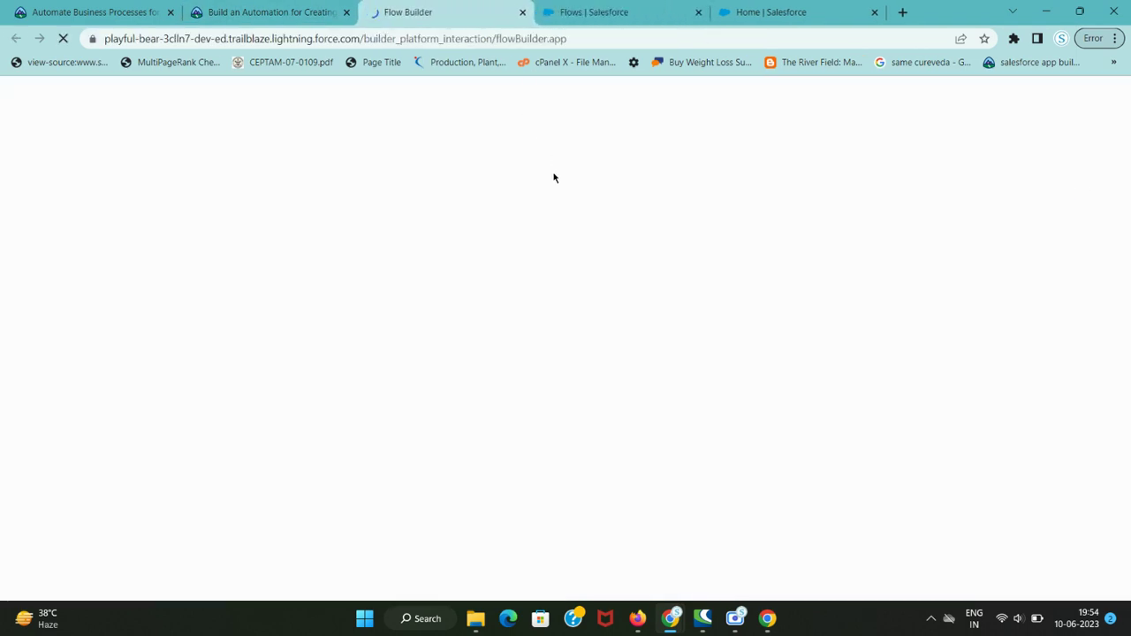
key("ctrl+Page_Up")
left_click_drag(169, 353, 286, 360)
key("ctrl+Page_Down")
key("ctrl+Page_Up")
left_click(295, 353)
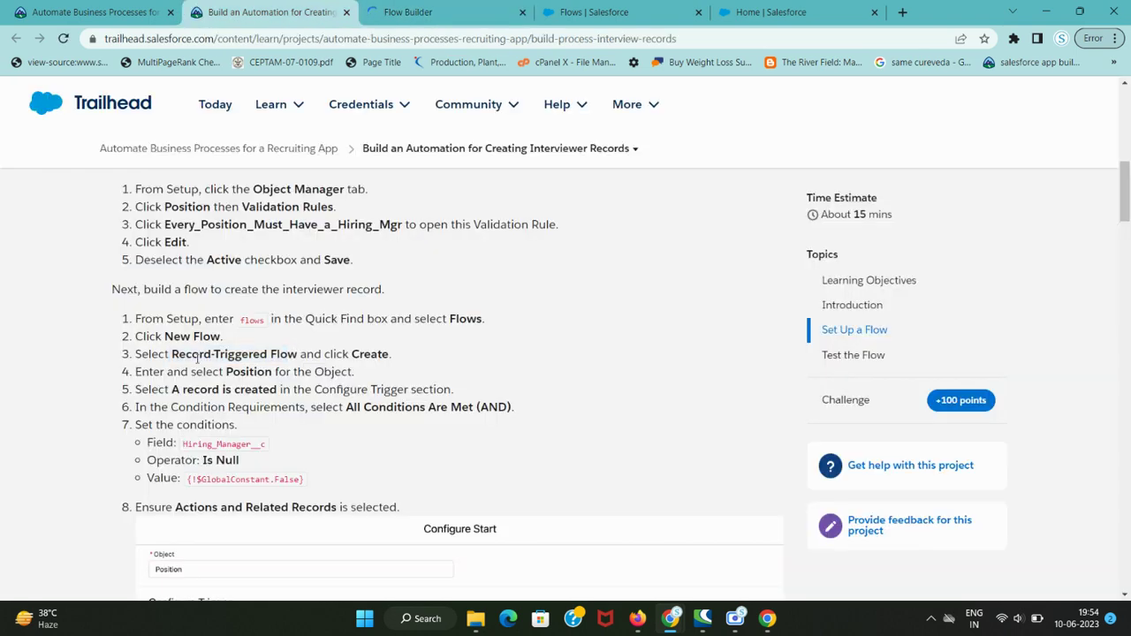
left_click_drag(174, 353, 291, 356)
key("ctrl+Page_Down")
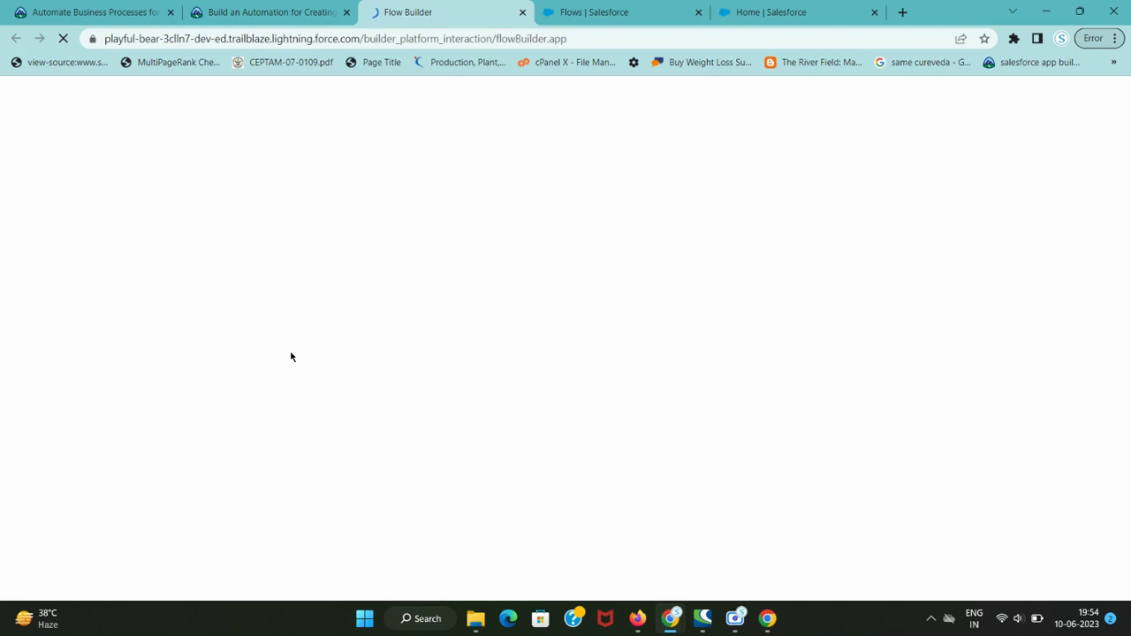
key("ctrl+shift+Tab")
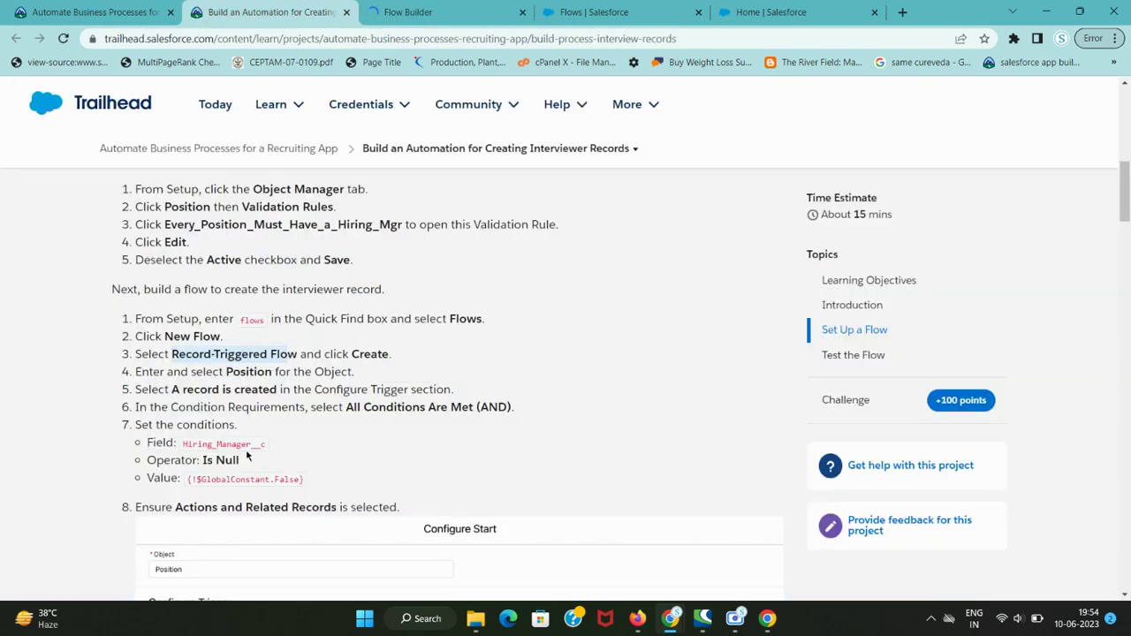
key("ctrl+Tab")
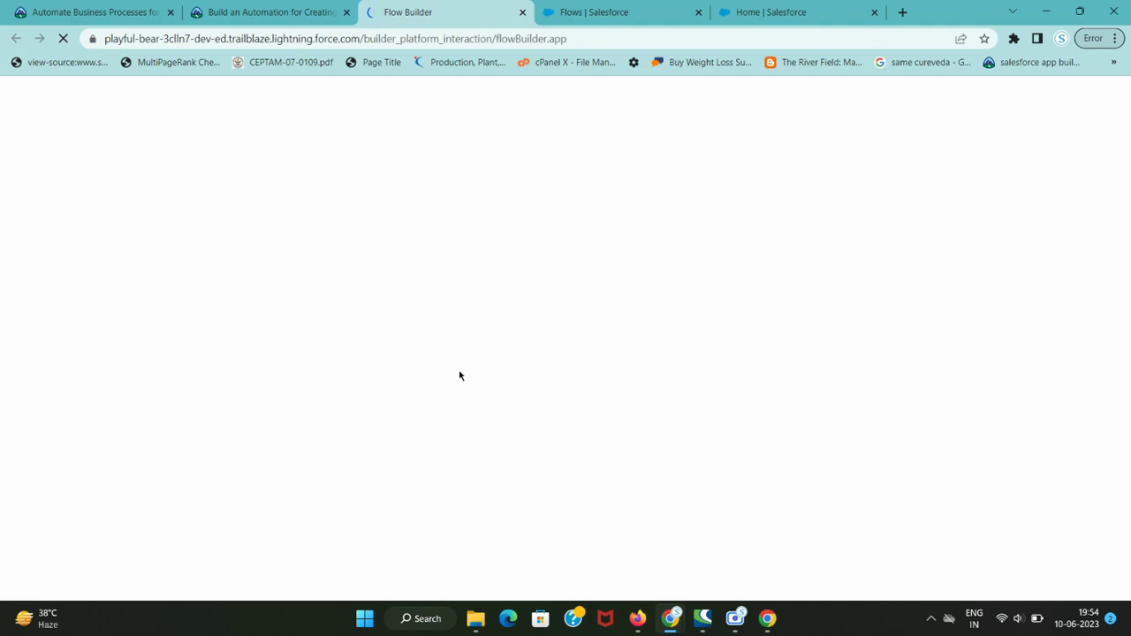
key("ctrl+Tab")
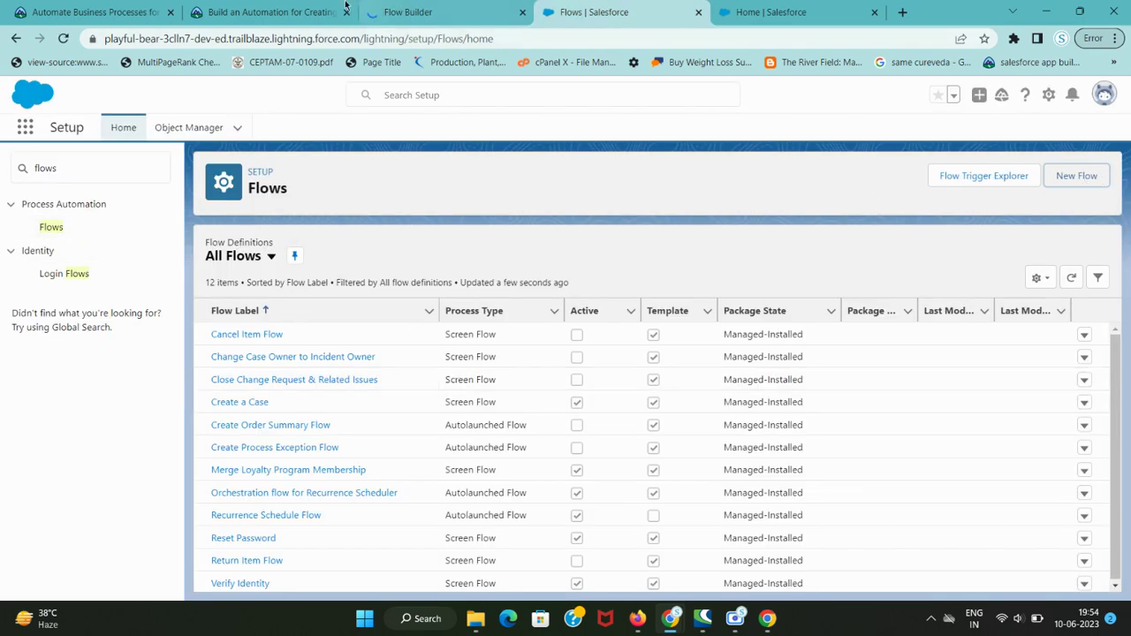
left_click(316, 7)
- Choose Record-Triggered Flow as the flow type and create it
left_click(408, 11)
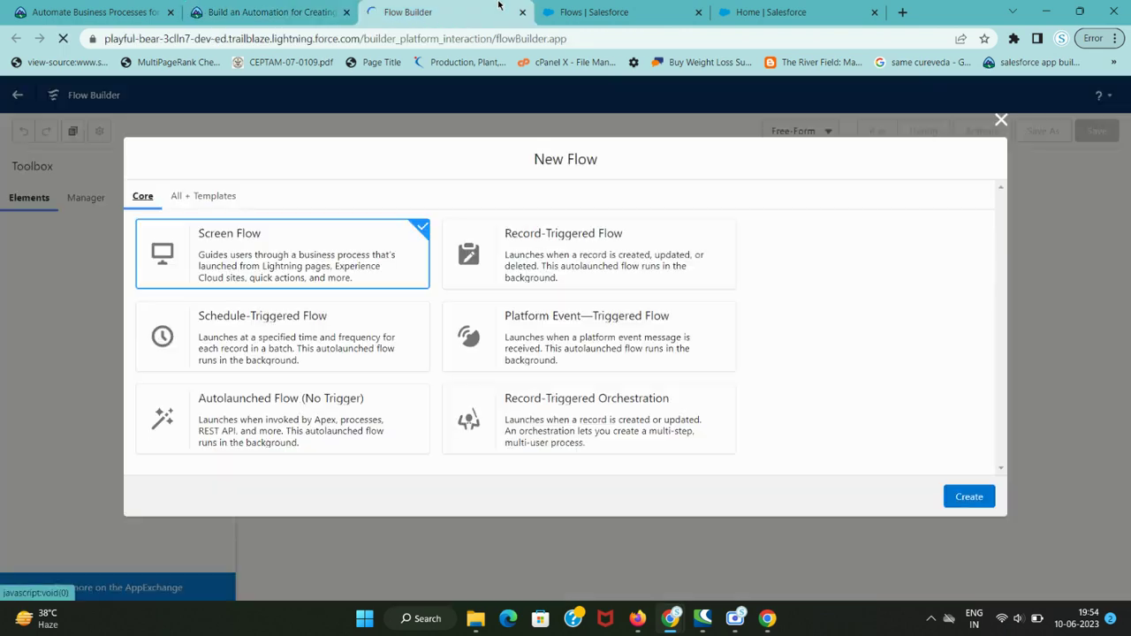
key("ctrl+shift+Tab")
key("ctrl+Tab")
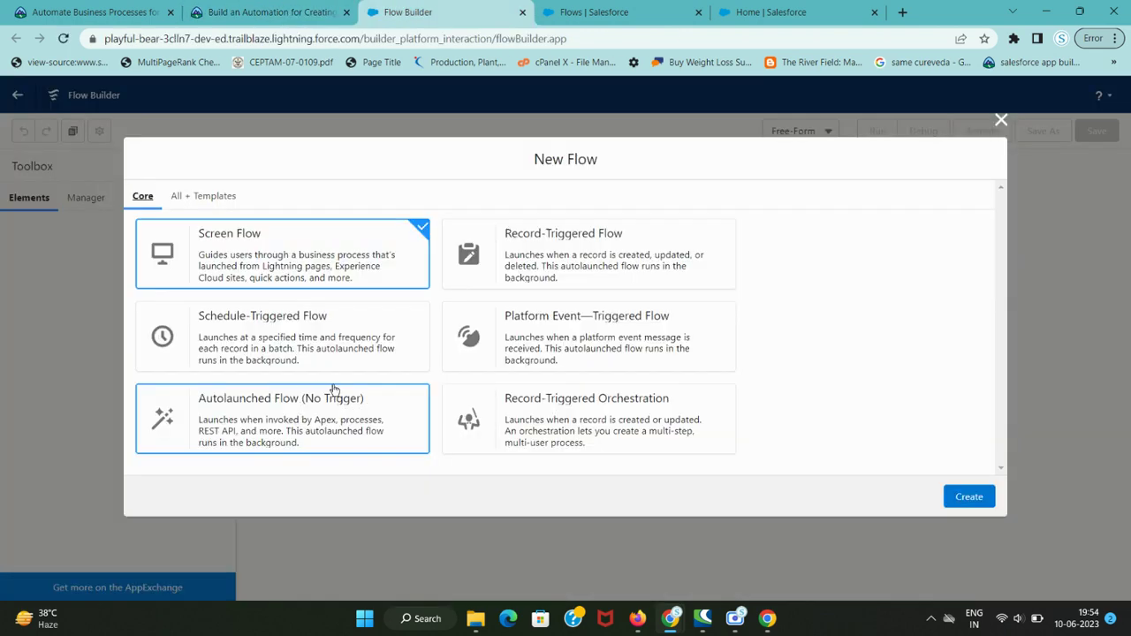
left_click(586, 254)
key("ctrl+shift+Tab")
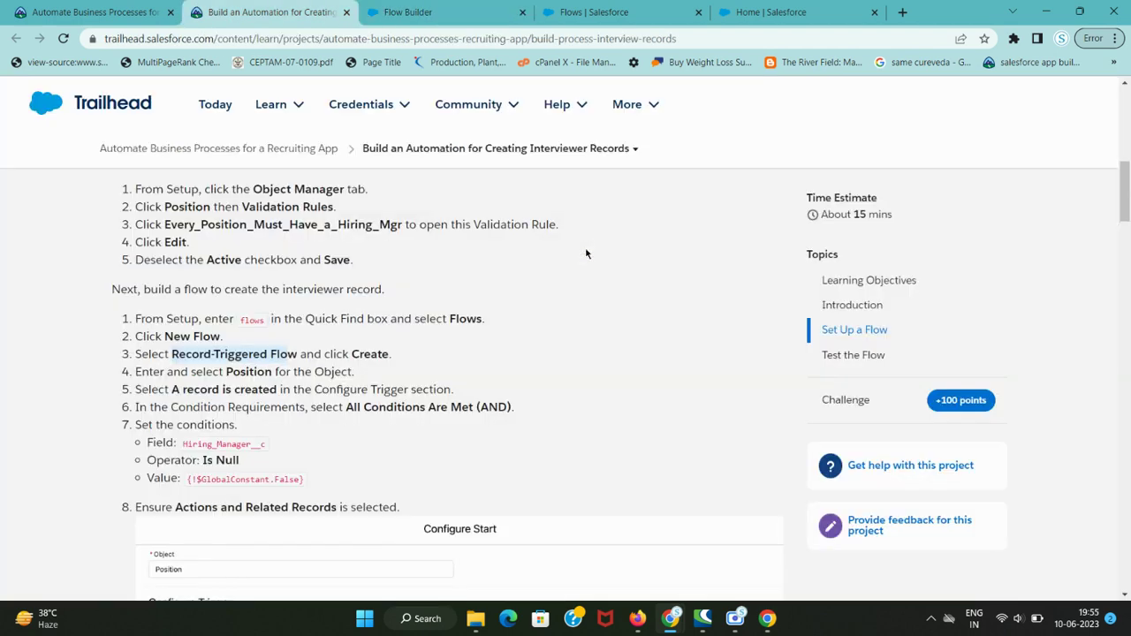
key("ctrl+Tab")
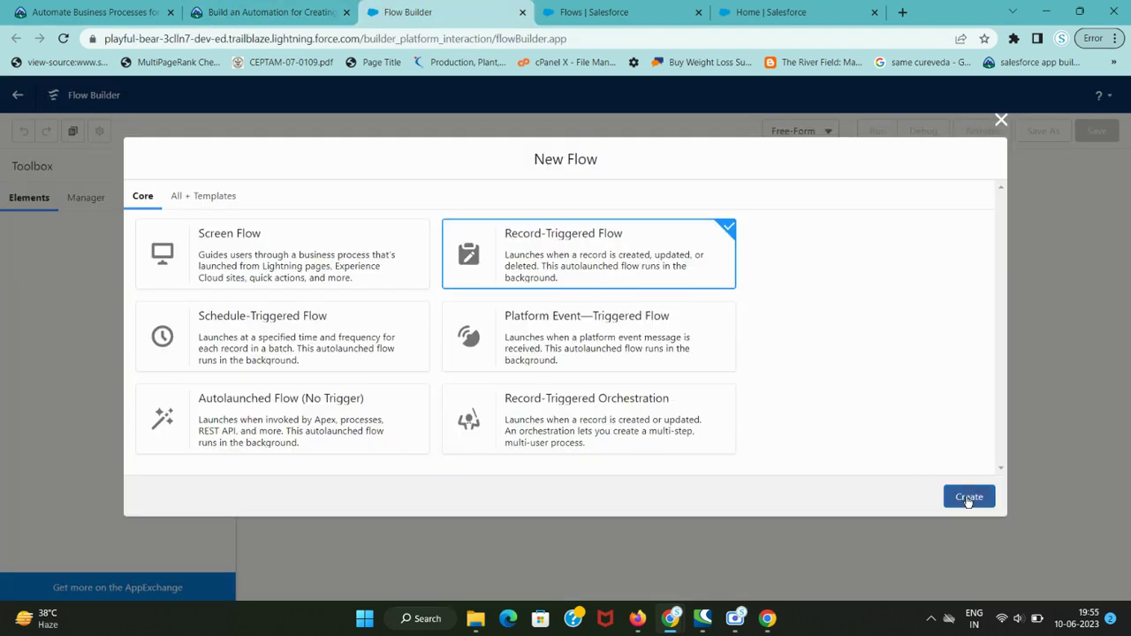
left_click(967, 500)
key("ctrl+shift+Tab")
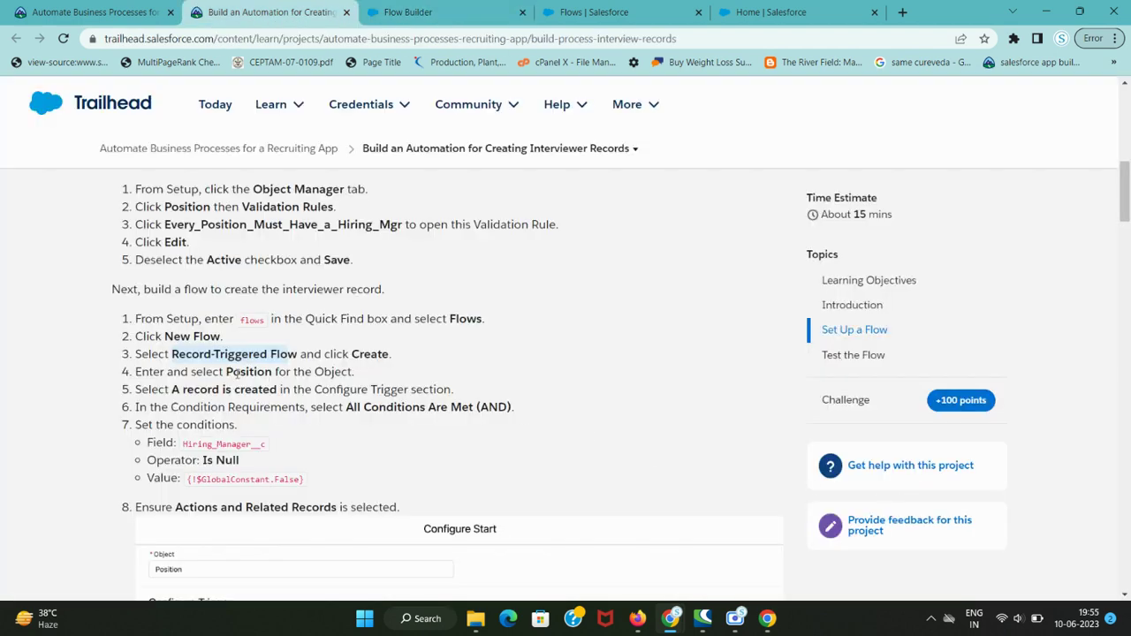
double_click(238, 373)
key("ctrl+c")
- Set Position as the flow's triggering object
key("ctrl+Tab")
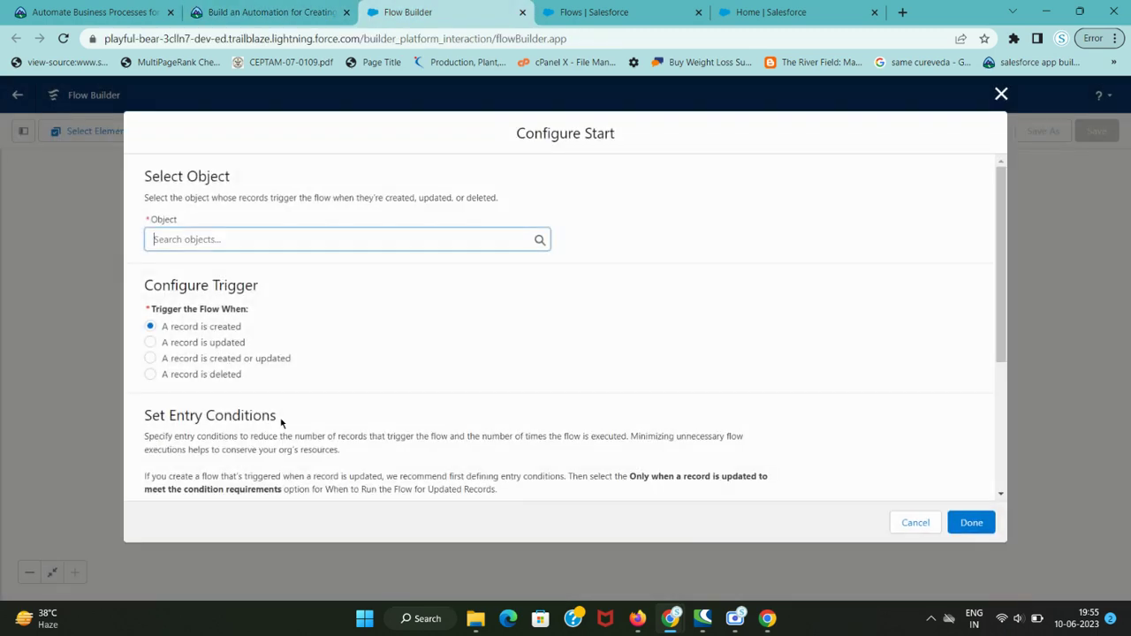
key("ctrl+shift+Tab")
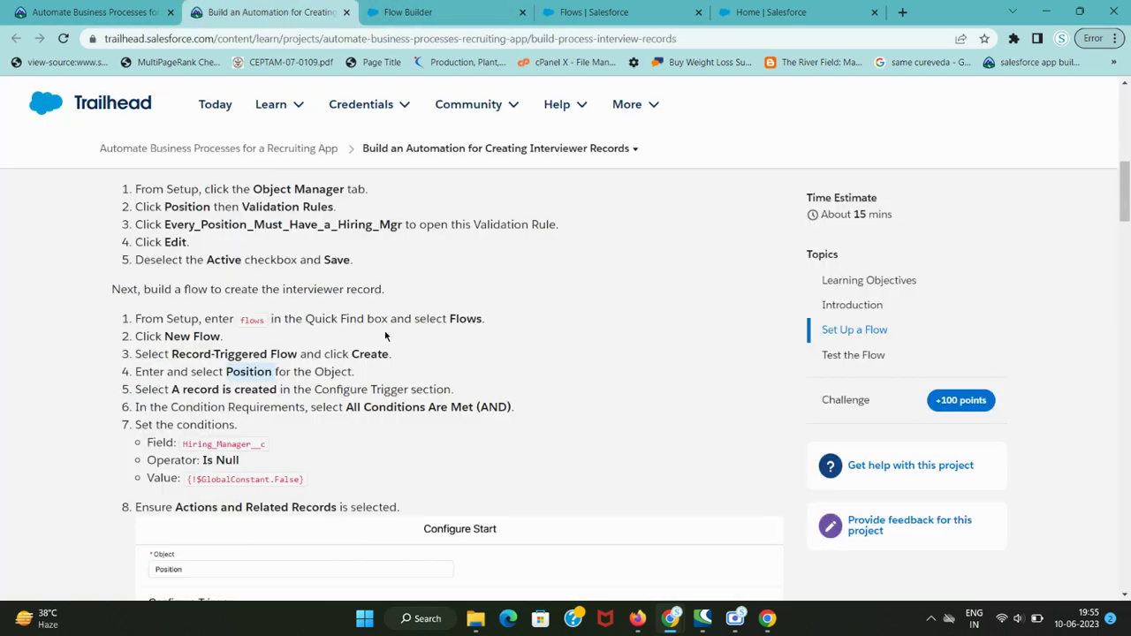
left_click(402, 11)
key("ctrl+v")
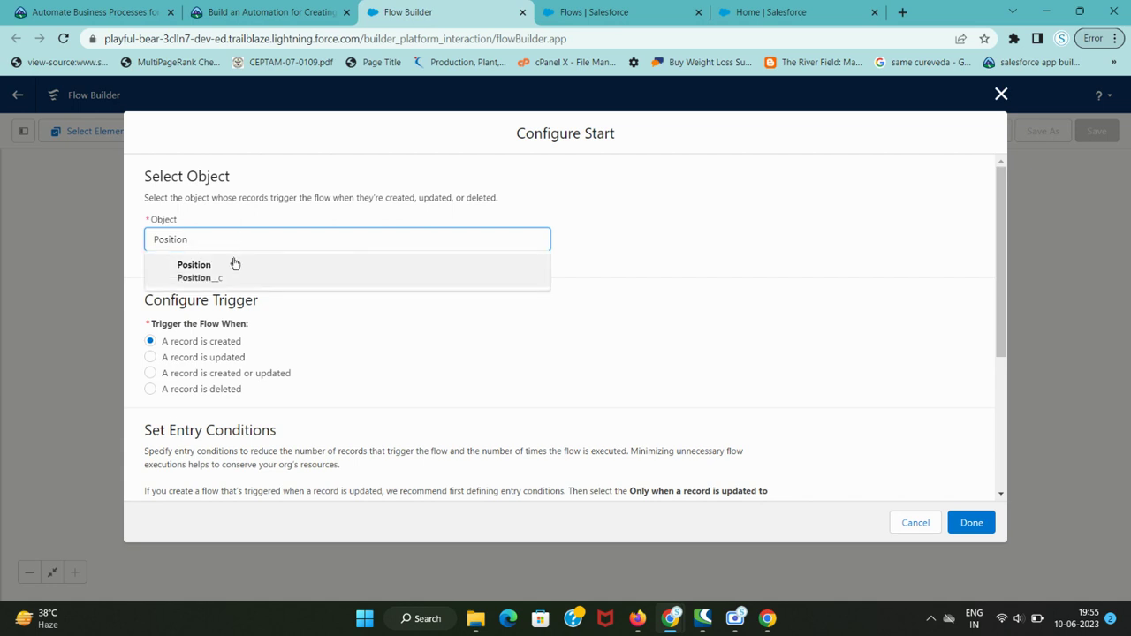
left_click(226, 277)
- Keep the trigger as 'A record is created' and scroll down to Entry Conditions
key("ctrl+shift+Tab")
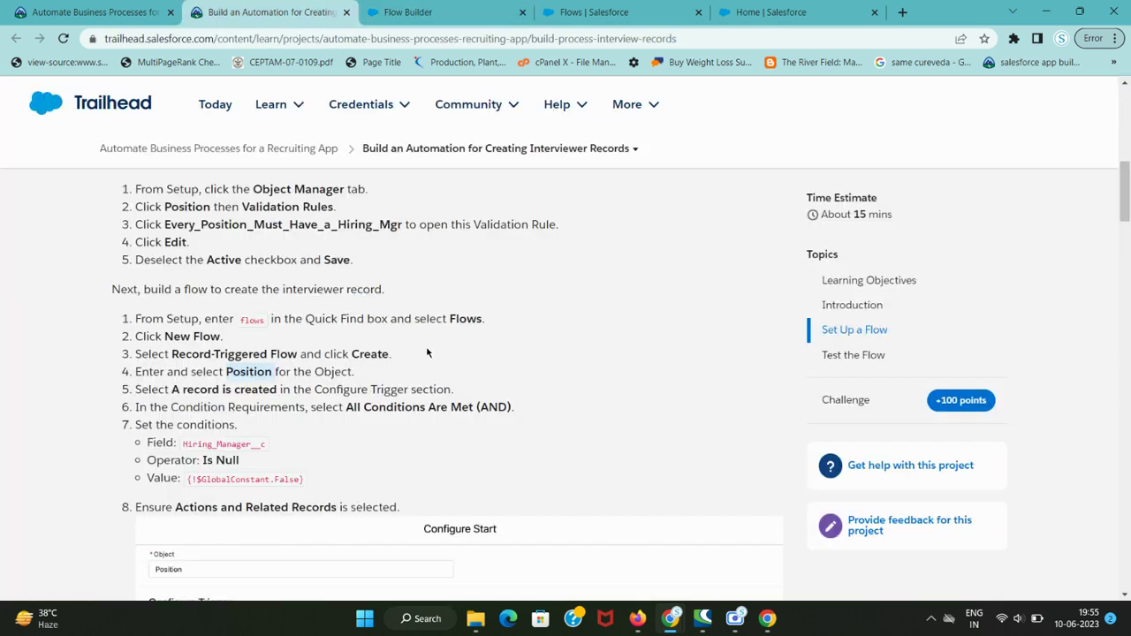
left_click_drag(169, 390, 384, 390)
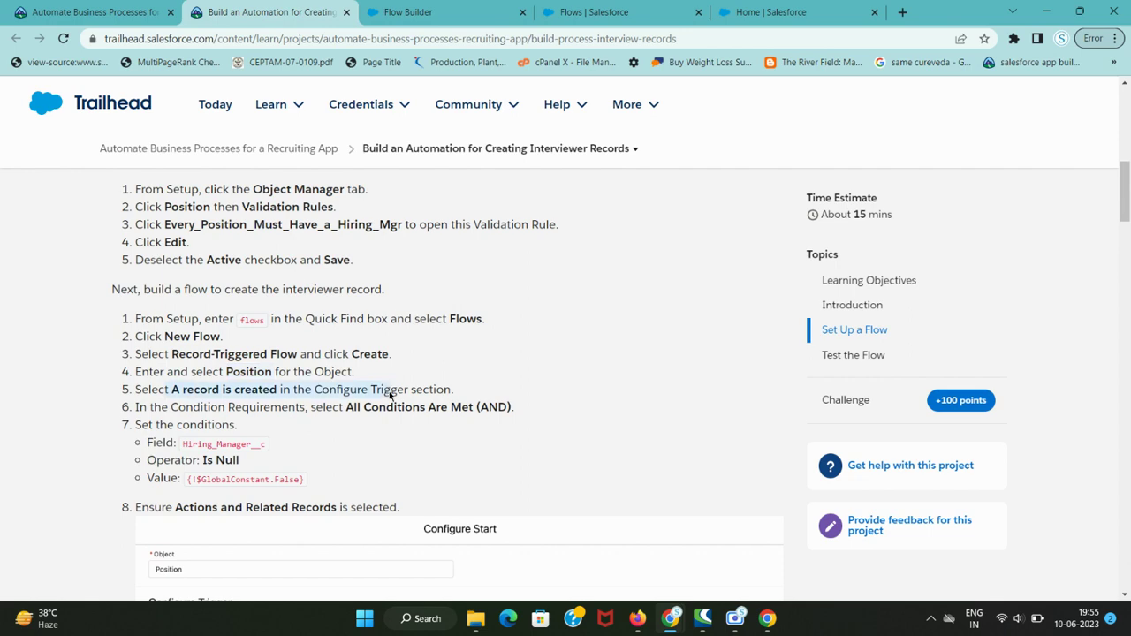
key("ctrl+Tab")
key("ctrl+shift+Tab")
key("ctrl+Tab")
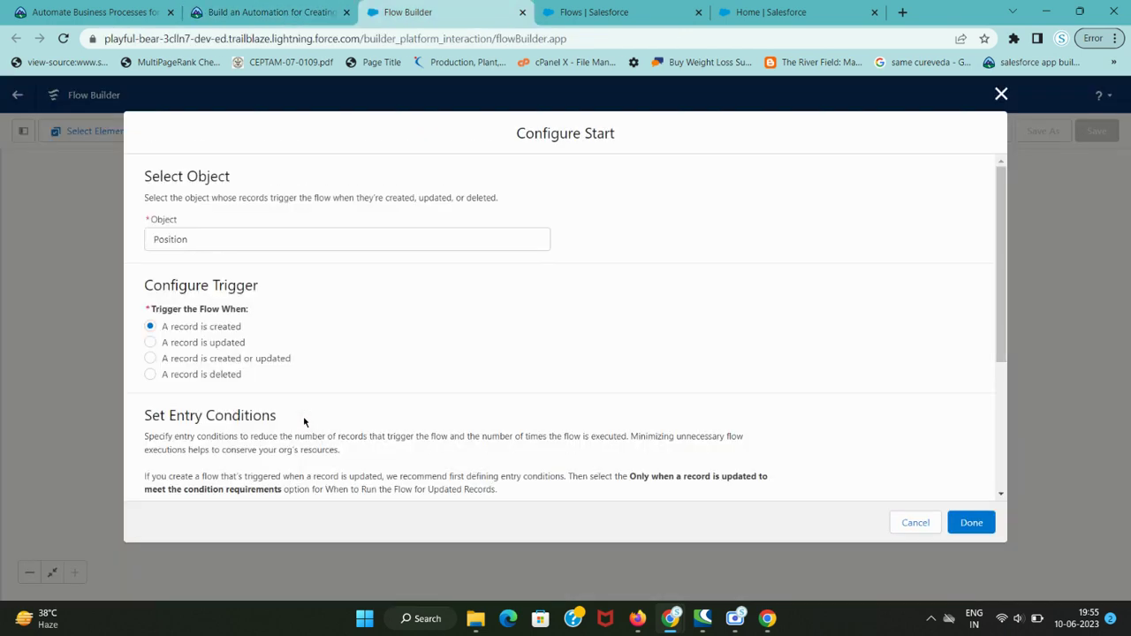
key("ctrl+shift+Tab")
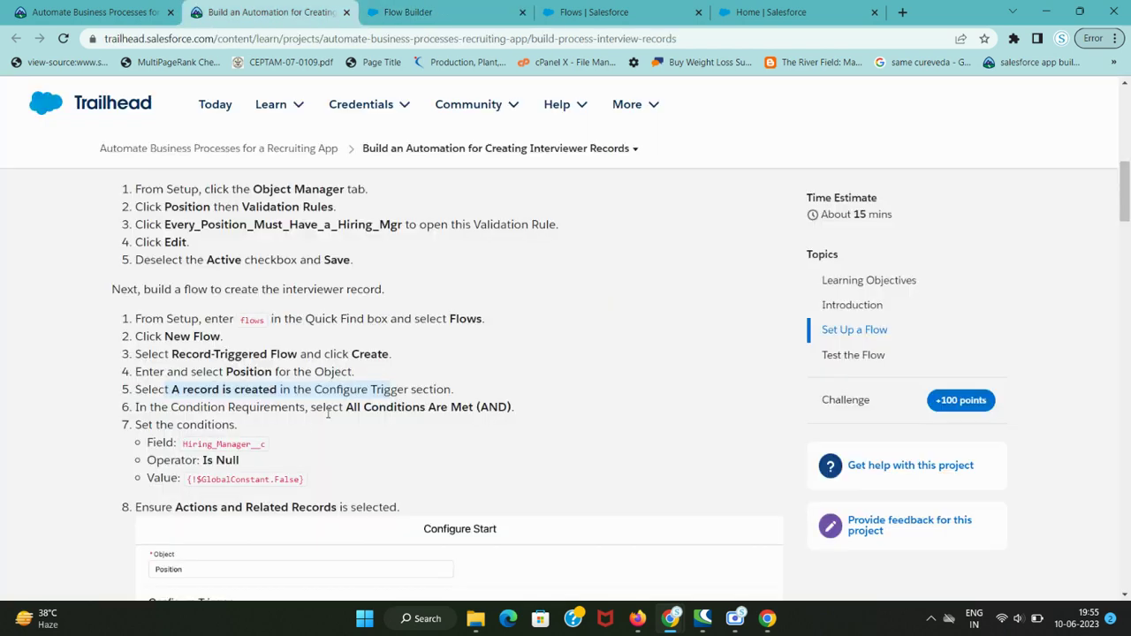
left_click_drag(349, 408, 487, 409)
key("ctrl+Tab")
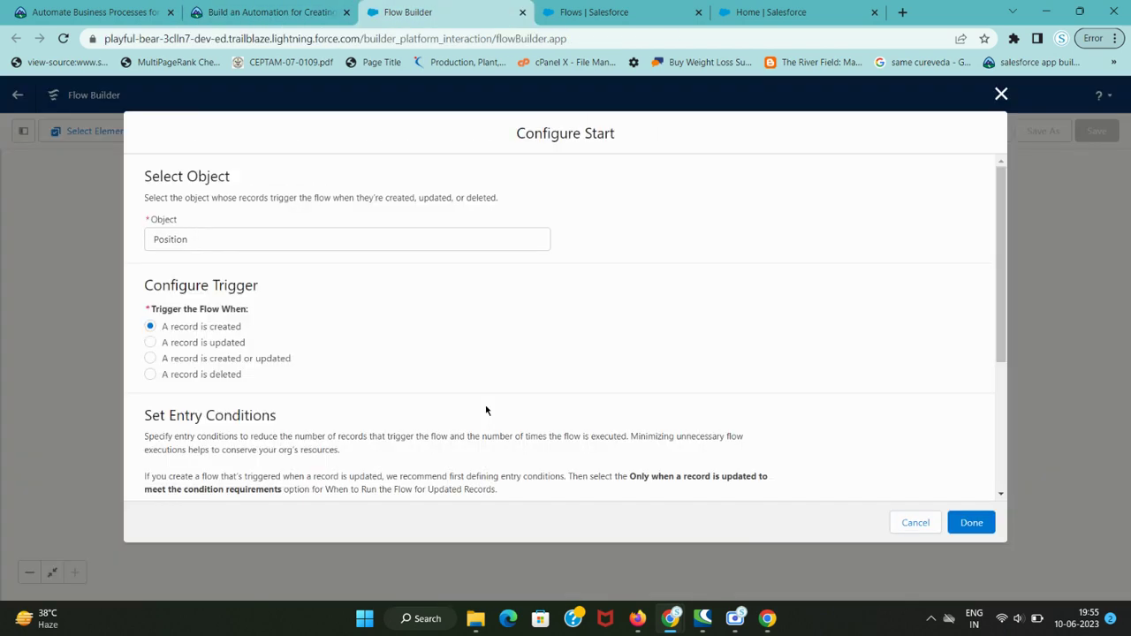
scroll(487, 409, "down", 5)
scroll(298, 361, "up", 3)
scroll(297, 361, "down", 3)
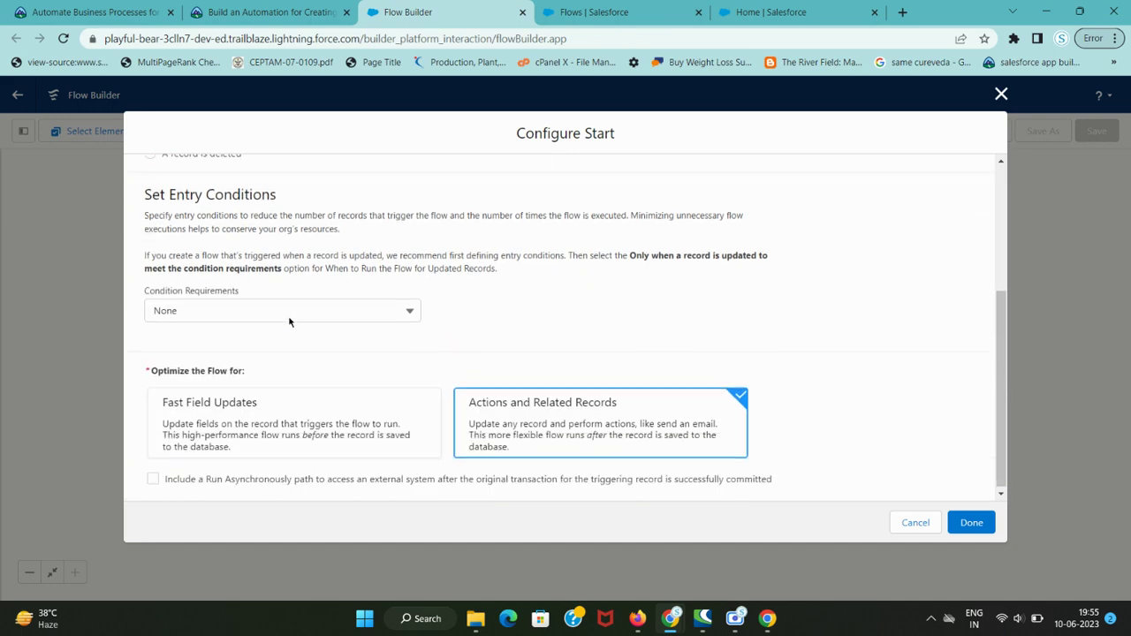
- Set the condition requirements to All Conditions Are Met (AND)
left_click(302, 316)
left_click(309, 364)
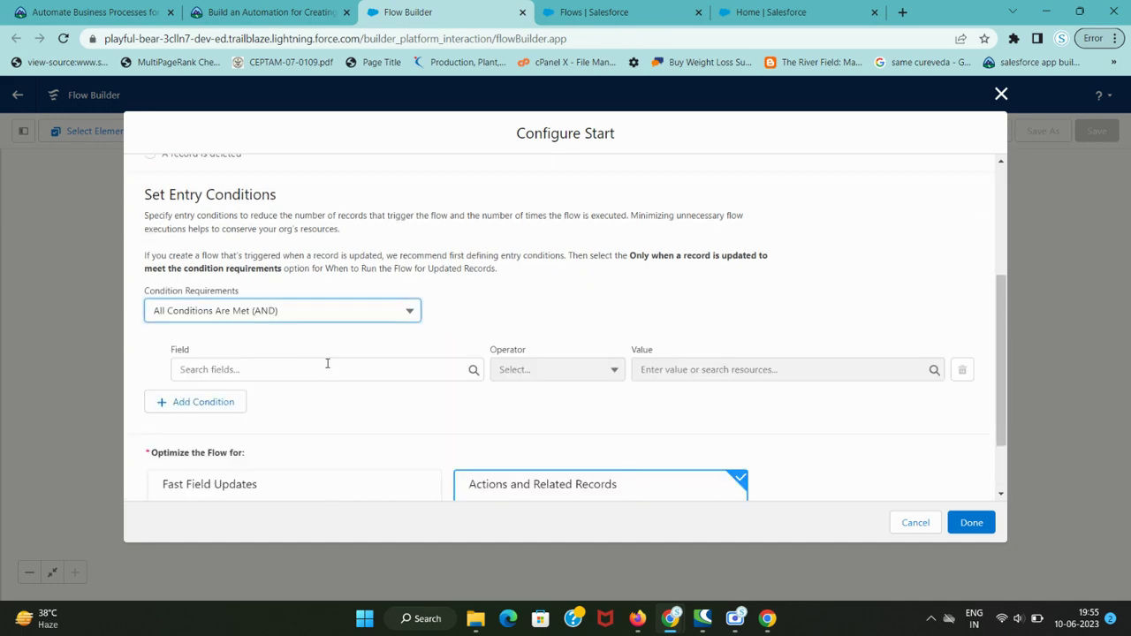
key("ctrl+shift+Tab")
key("ctrl+Tab")
- Set the condition field to Hiring_Manager__c
key("ctrl+shift+Tab")
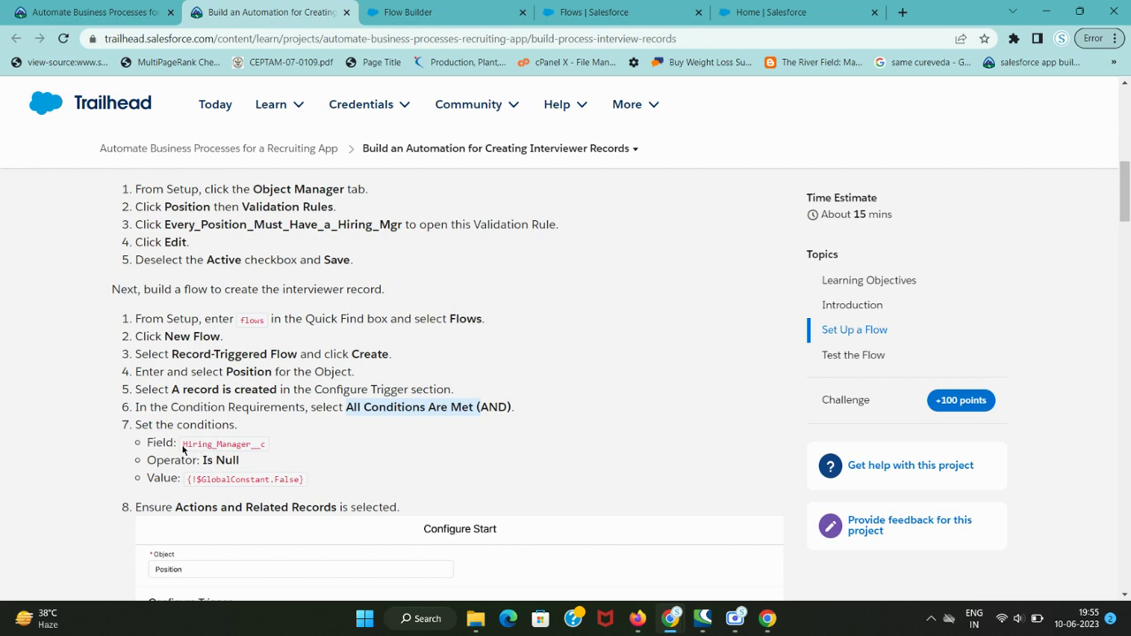
left_click_drag(183, 449, 266, 448)
key("ctrl+c")
key("ctrl+Tab")
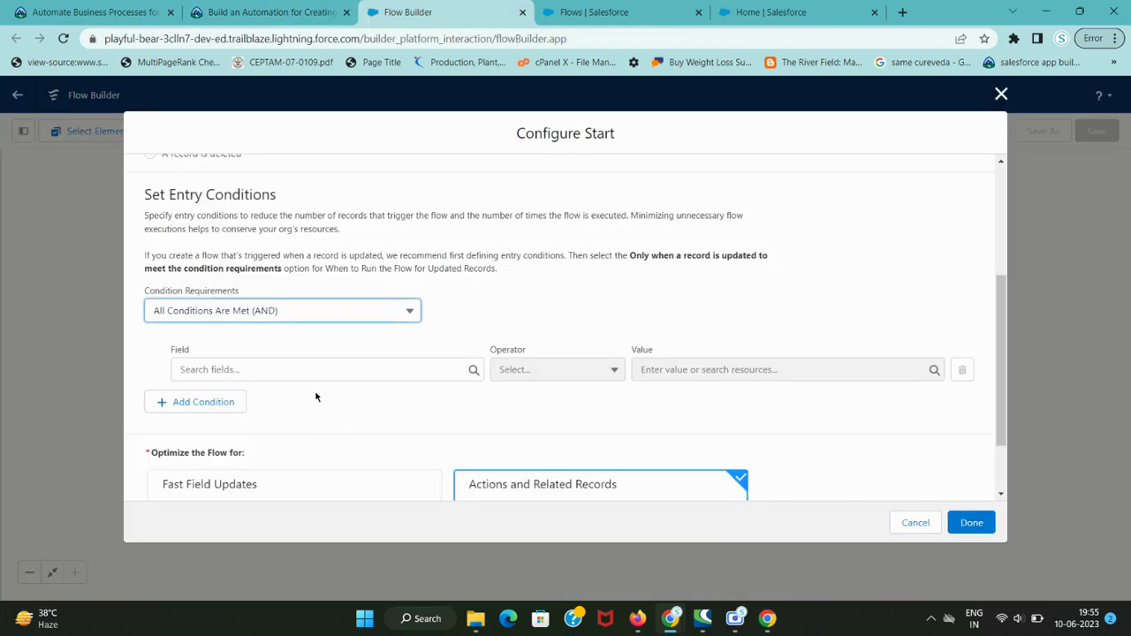
left_click(306, 371)
key("ctrl+v")
left_click(305, 400)
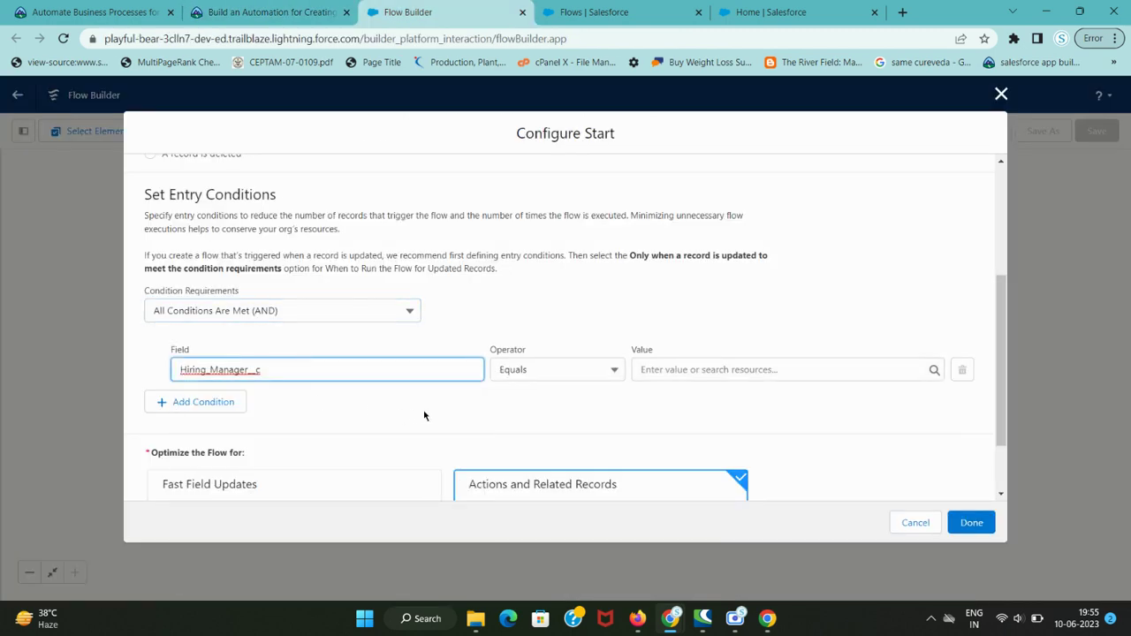
- Choose Is Null as the condition operator
key("ctrl+shift+Tab")
scroll(271, 469, "down", 2)
key("ctrl+Tab")
scroll(549, 417, "up", 3)
left_click(550, 417)
scroll(550, 417, "down", 2)
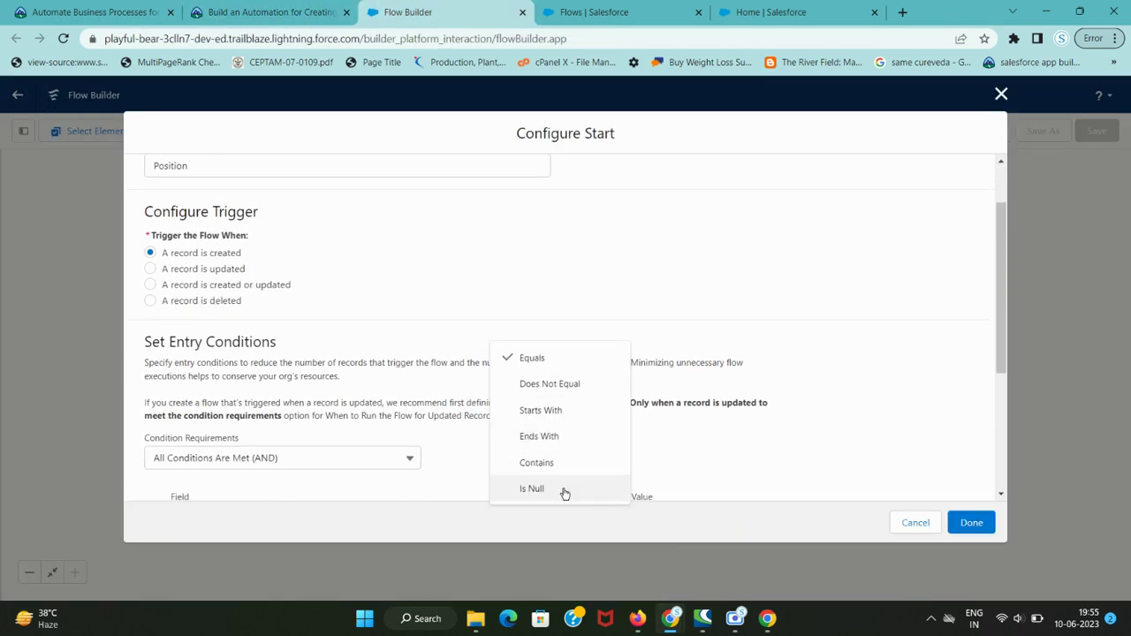
left_click(563, 492)
scroll(677, 399, "down", 5)
scroll(707, 290, "up", 1)
- Set the condition value to $GlobalConstant.False
key("ctrl+shift+Tab")
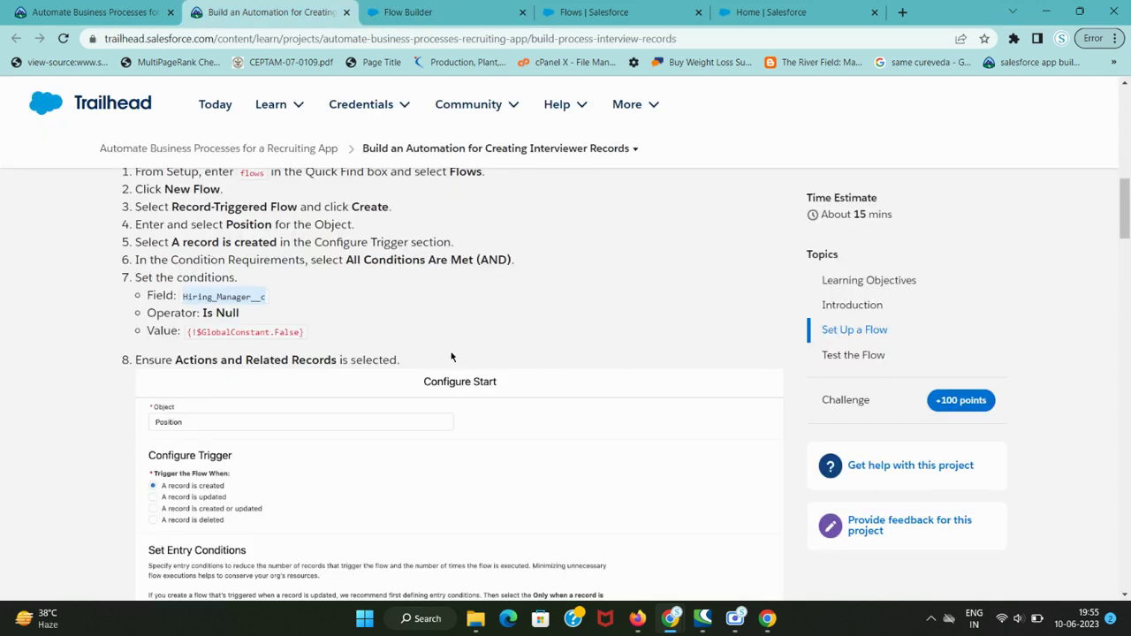
double_click(217, 334)
key("ctrl+c")
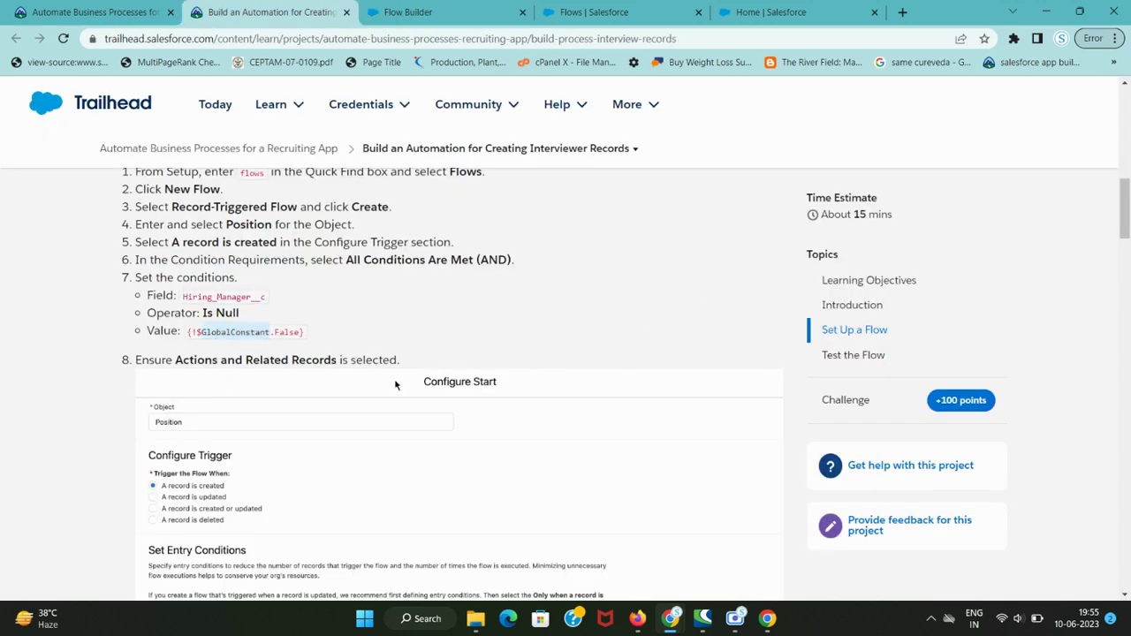
key("ctrl+Tab")
left_click(667, 362)
key("ctrl+v")
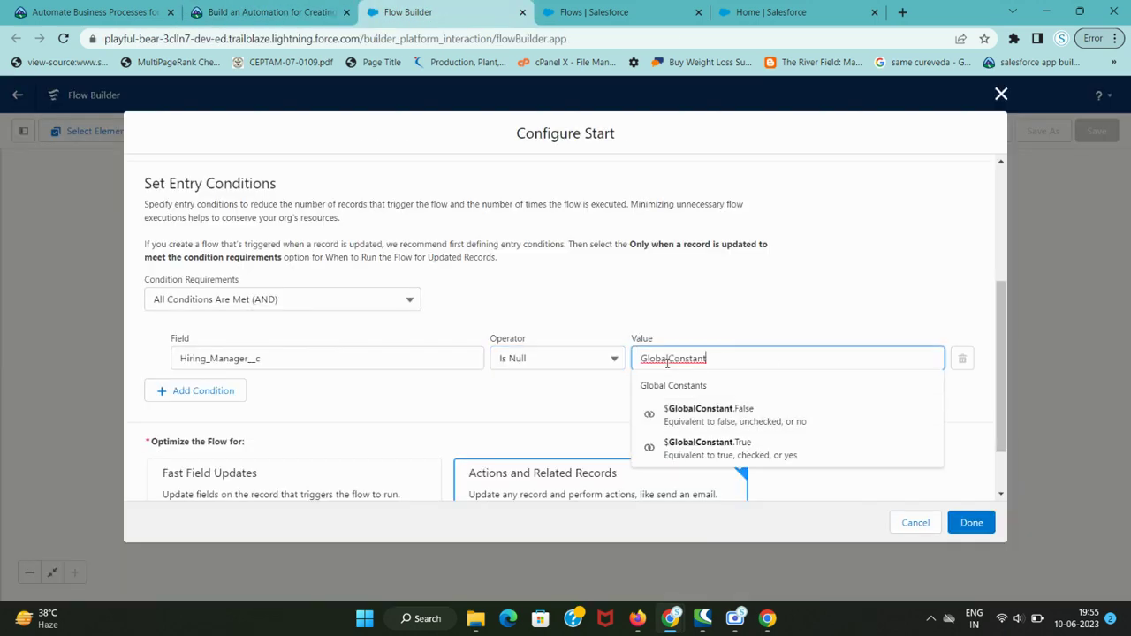
left_click(739, 417)
left_click(617, 402)
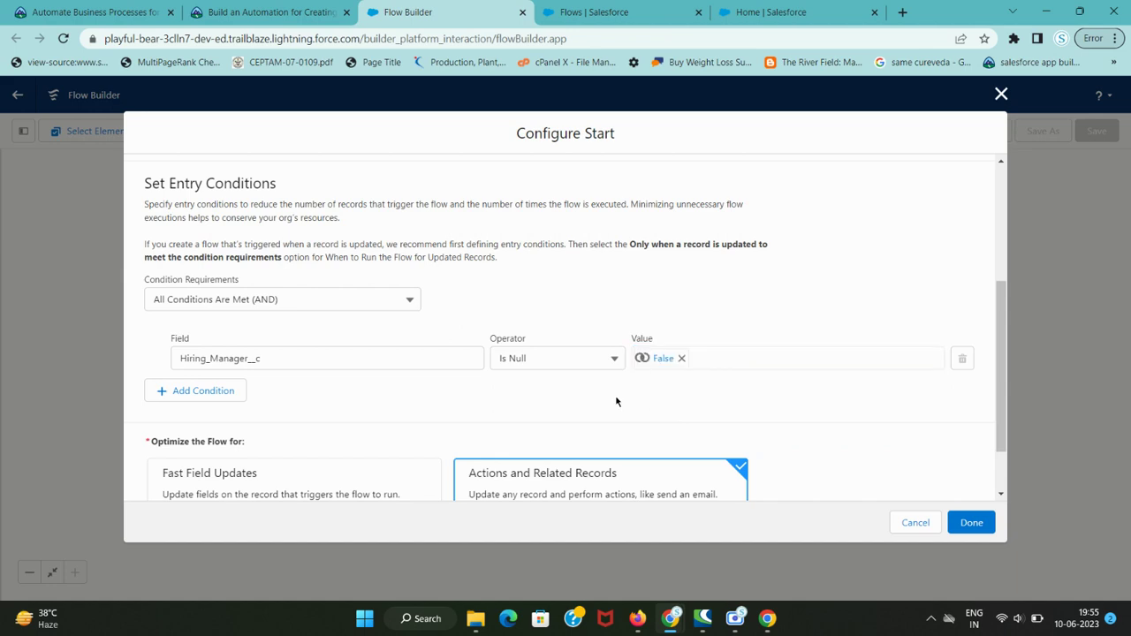
- Confirm the tutorial's next step and close Configure Start with Done
key("ctrl+shift+Tab")
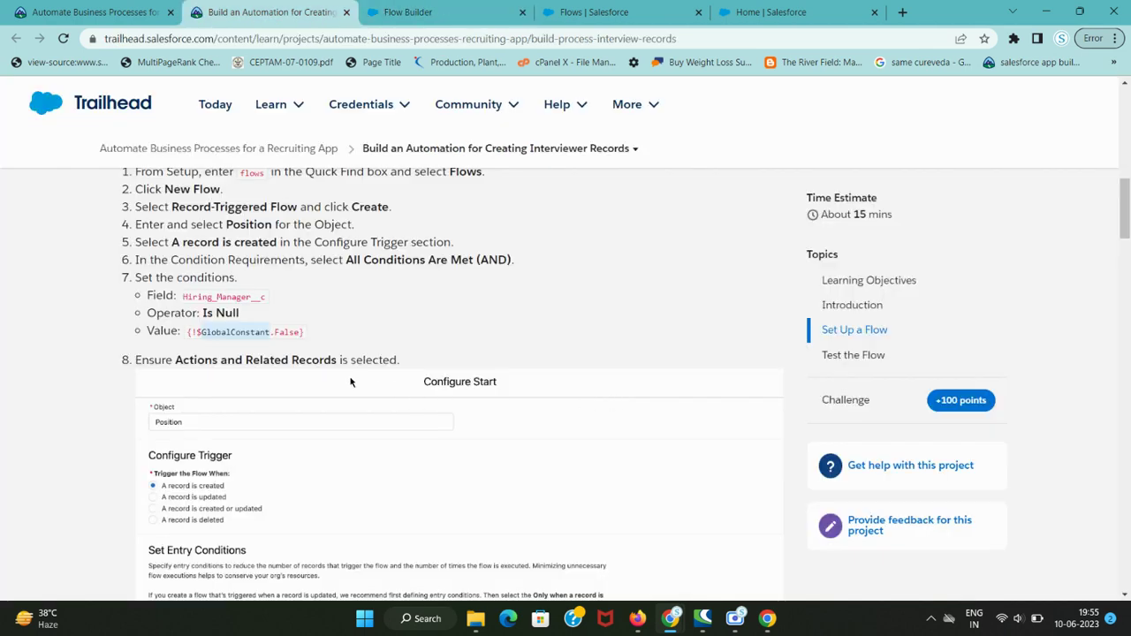
scroll(334, 379, "down", 4)
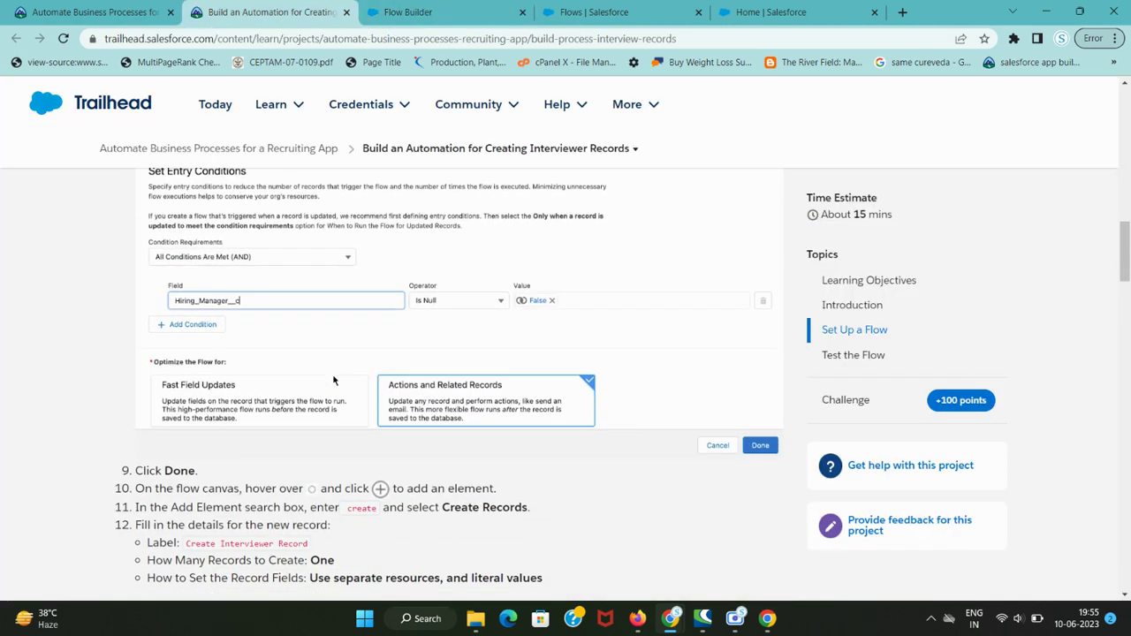
scroll(334, 380, "down", 2)
key("ctrl+Tab")
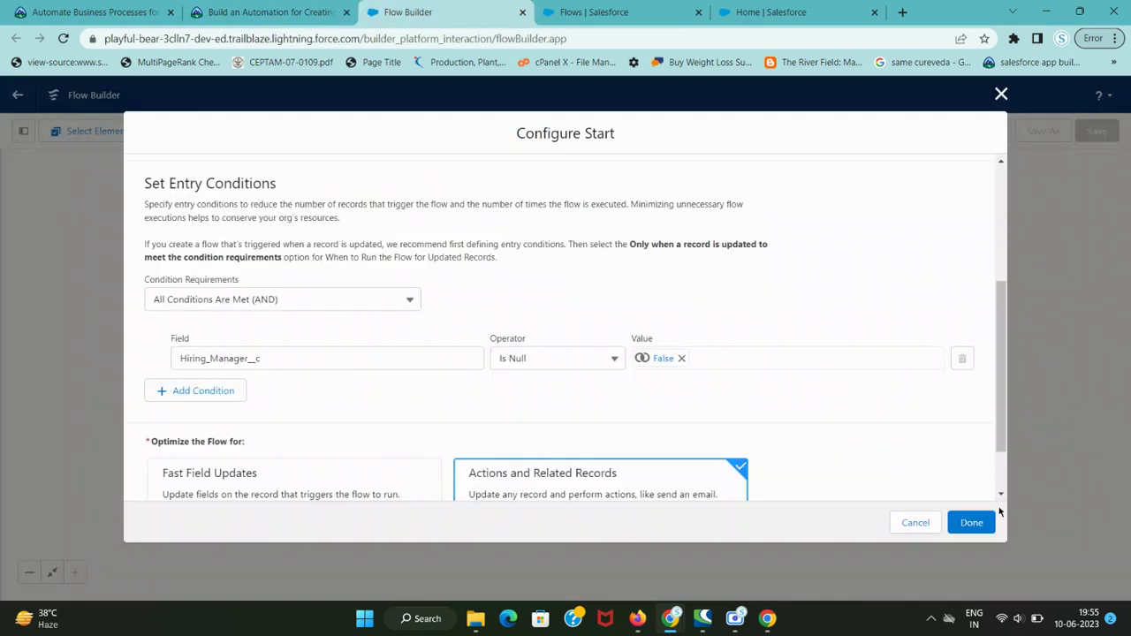
left_click(972, 523)
- Copy the word 'create' from the tutorial's step 11
key("ctrl+shift+Tab")
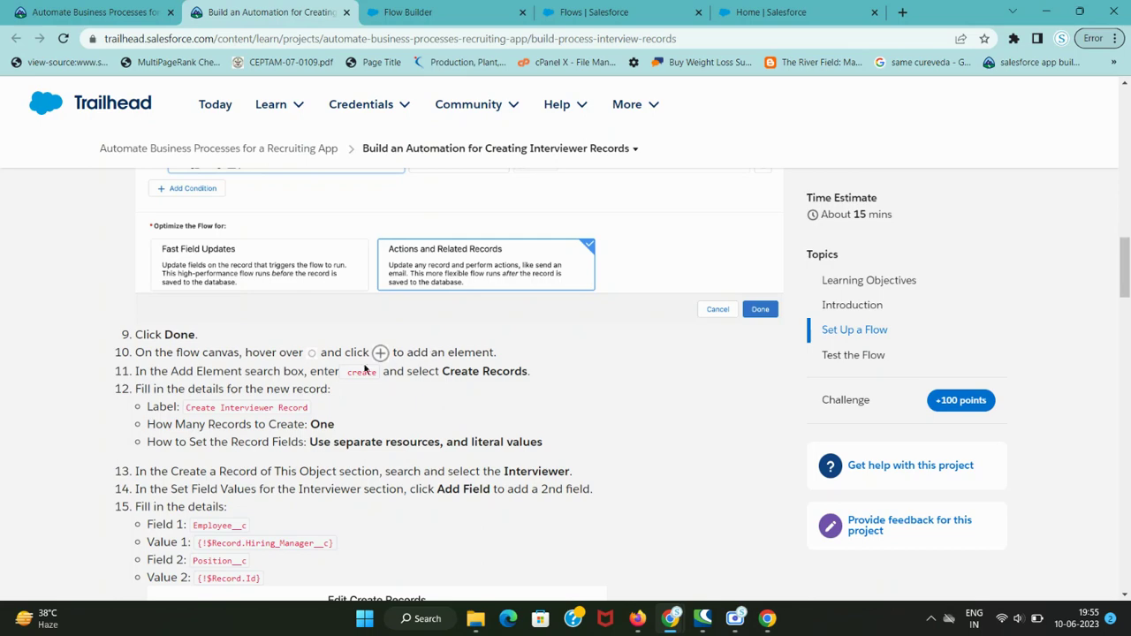
double_click(358, 372)
key("ctrl+c")
key("ctrl+Tab")
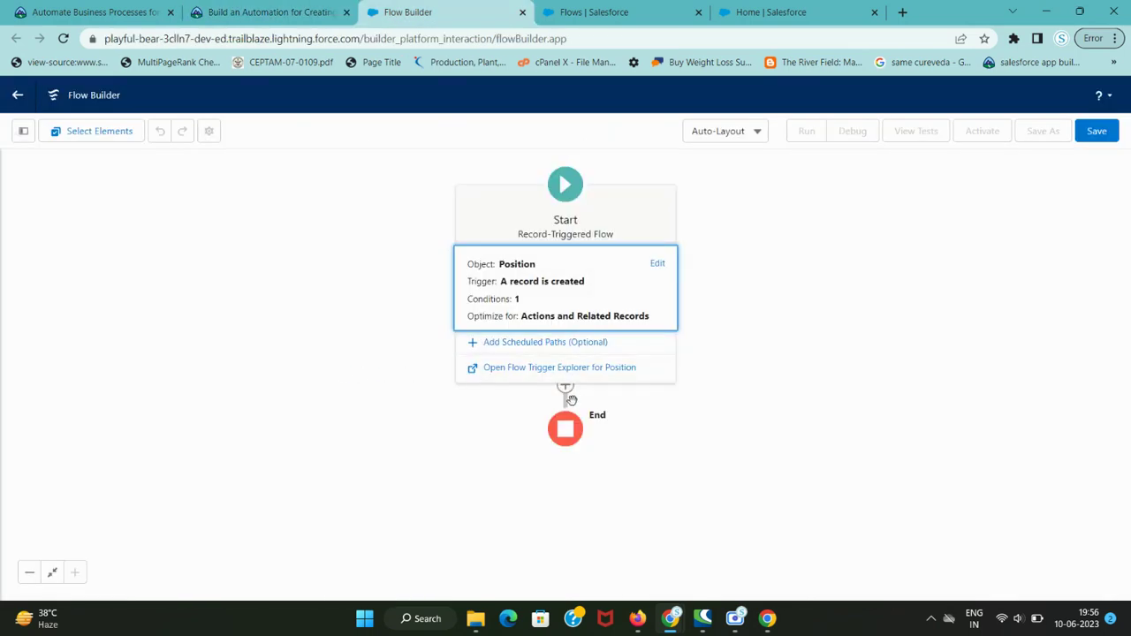
key("ctrl+shift+Tab")
key("ctrl+Tab")
- Add a Create Records element after the start, then find its label 'Create Interviewer Record' in the lesson
left_click(568, 391)
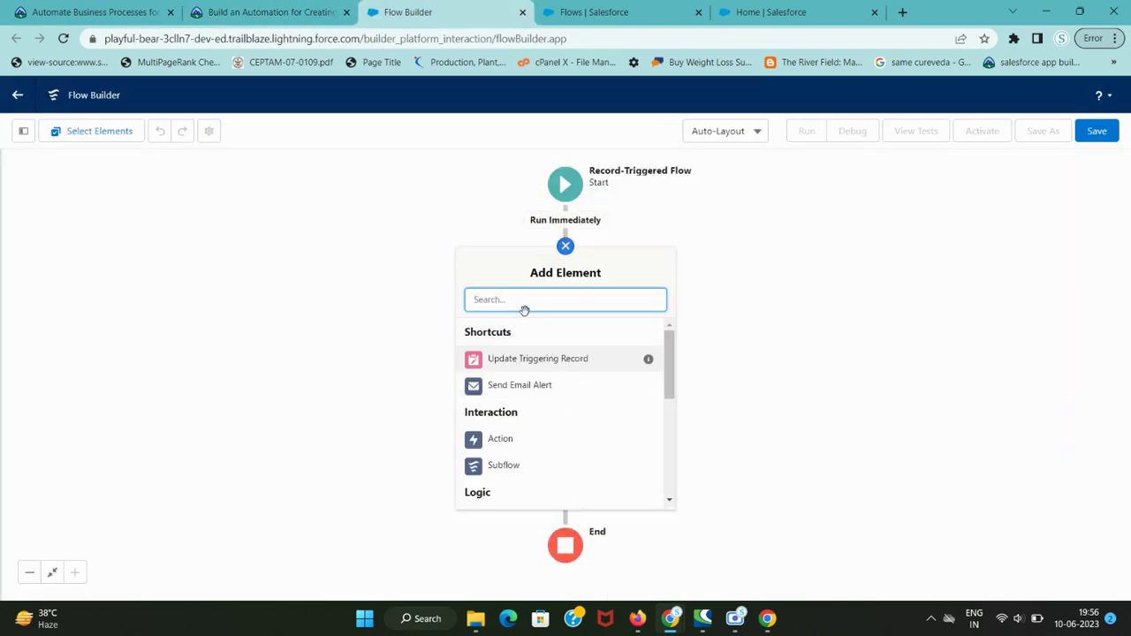
key("ctrl+v")
key("ctrl+shift+Tab")
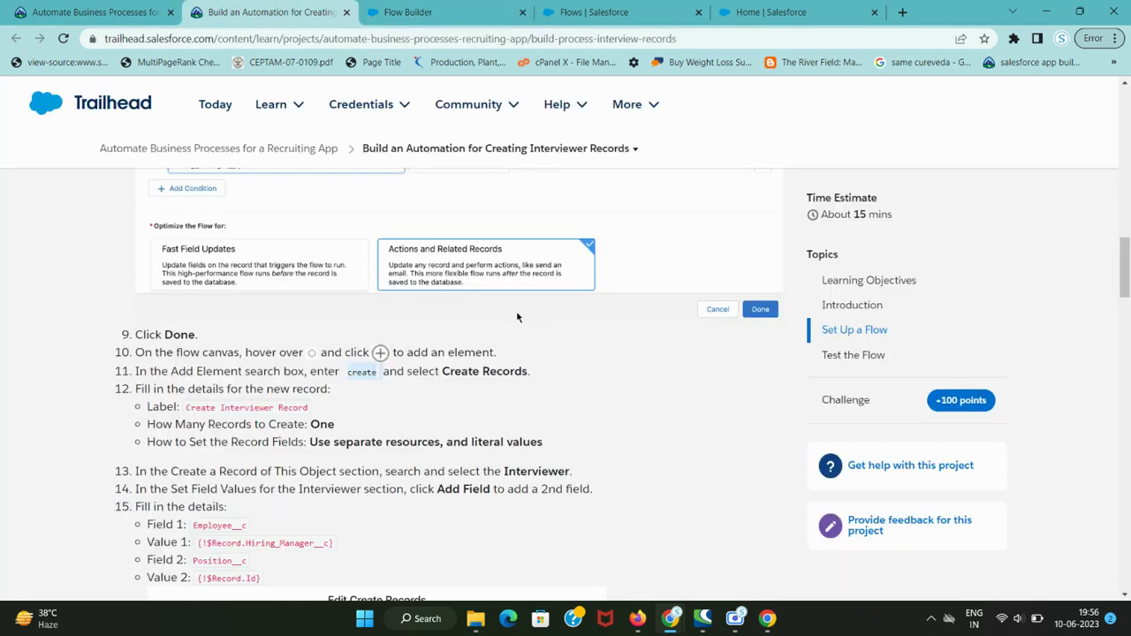
key("ctrl+Tab")
left_click(548, 331)
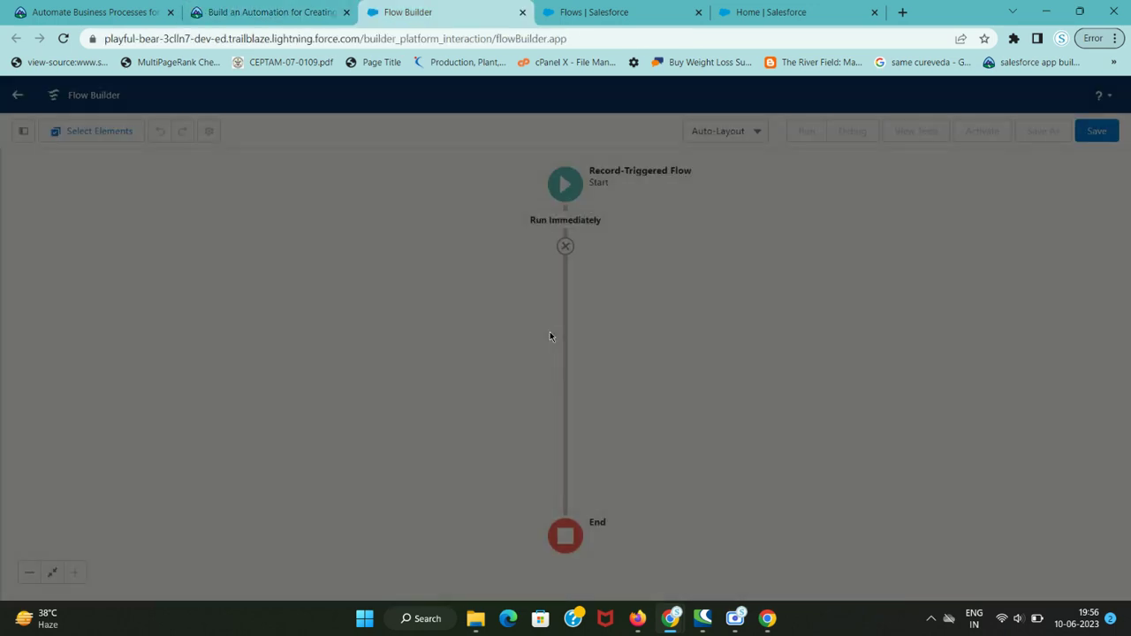
key("ctrl+shift+Tab")
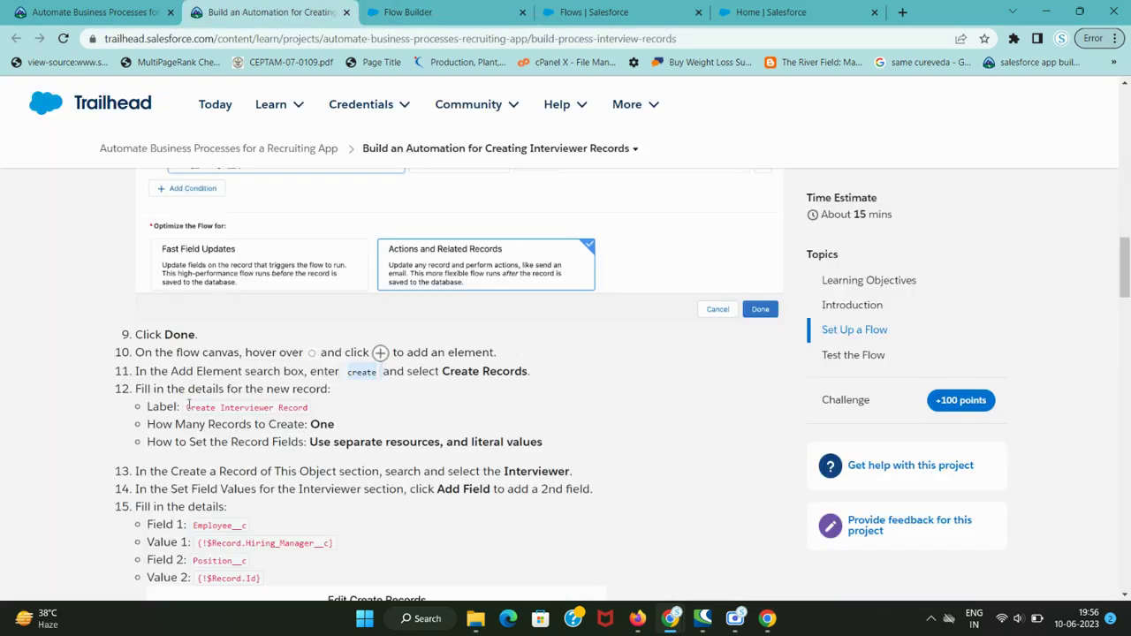
left_click_drag(188, 403, 311, 410)
key("ctrl+c")
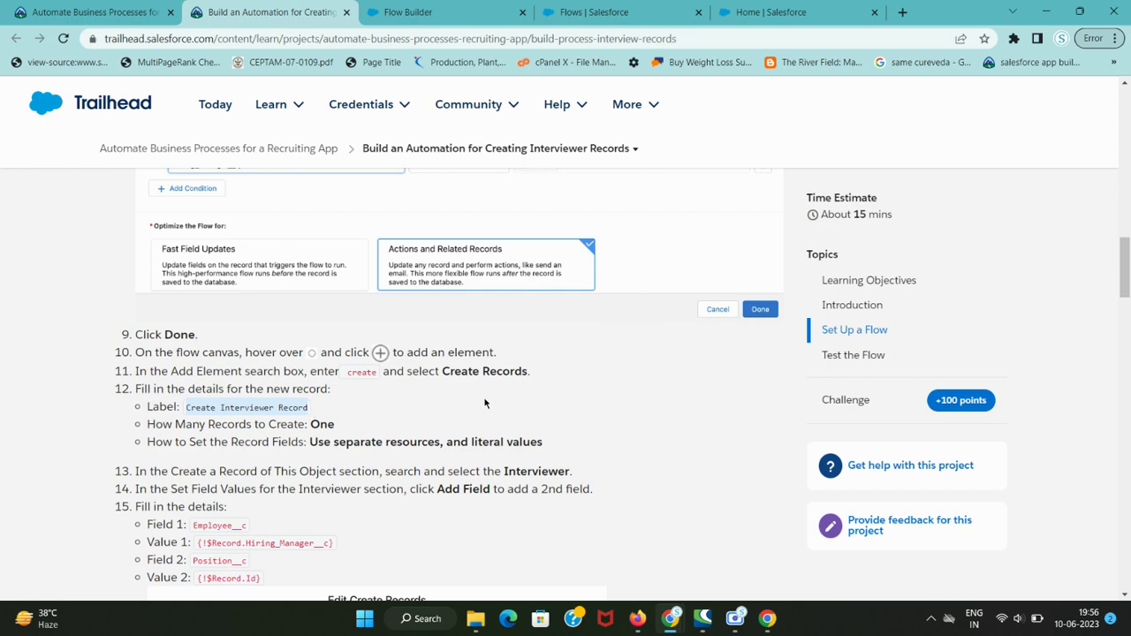
scroll(483, 403, "down", 2)
- Label the new Create Records element 'Create Interviewer Record'
key("ctrl+Tab")
key("ctrl+v")
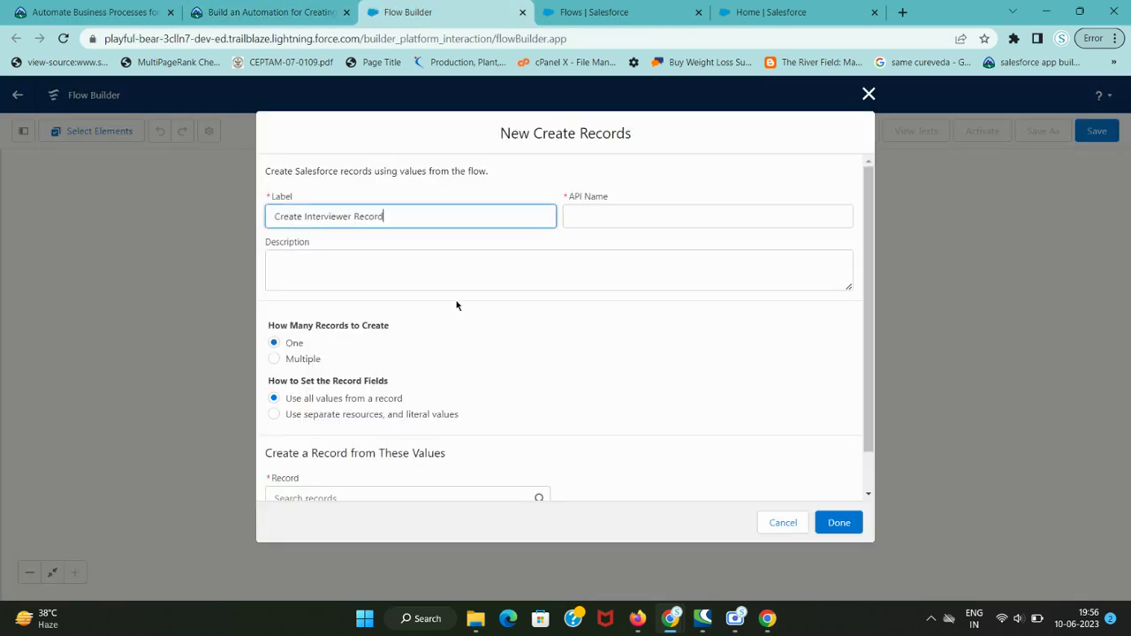
left_click(516, 326)
key("ctrl+shift+Tab")
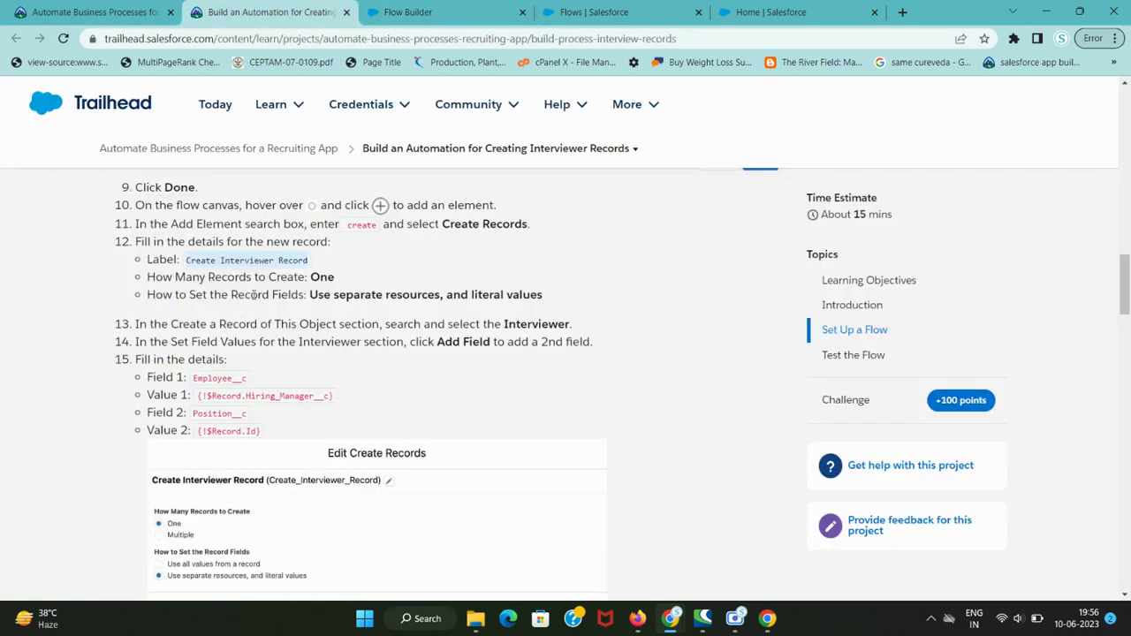
key("ctrl+Tab")
key("ctrl+shift+Tab")
key("ctrl+Tab")
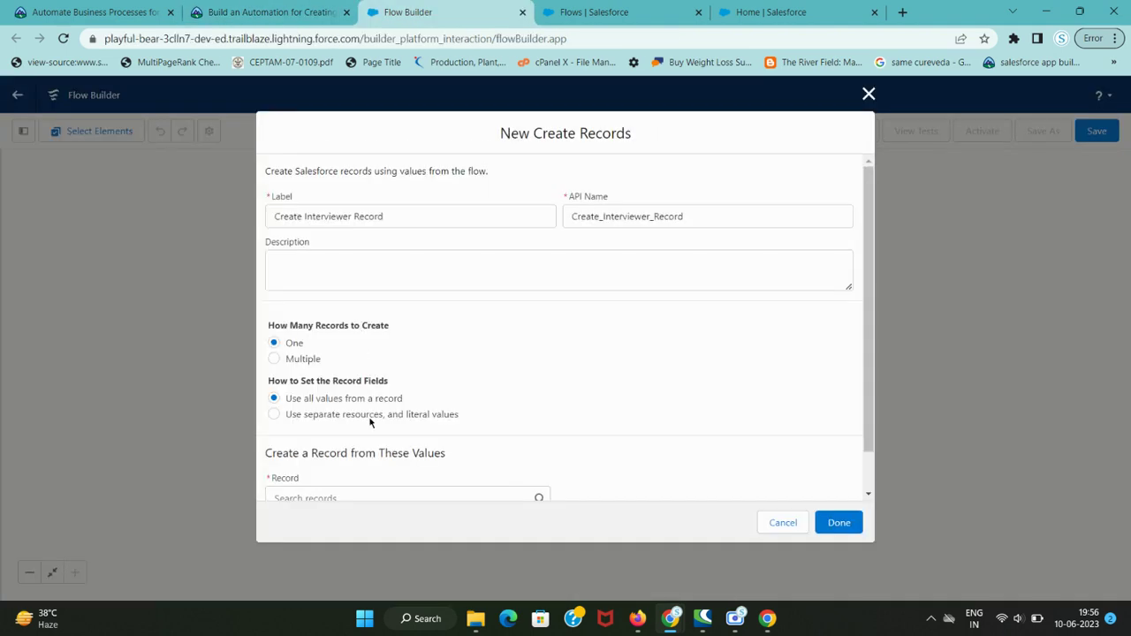
- Choose to set record fields manually using separate resources and literal values
left_click(370, 415)
key("ctrl+shift+Tab")
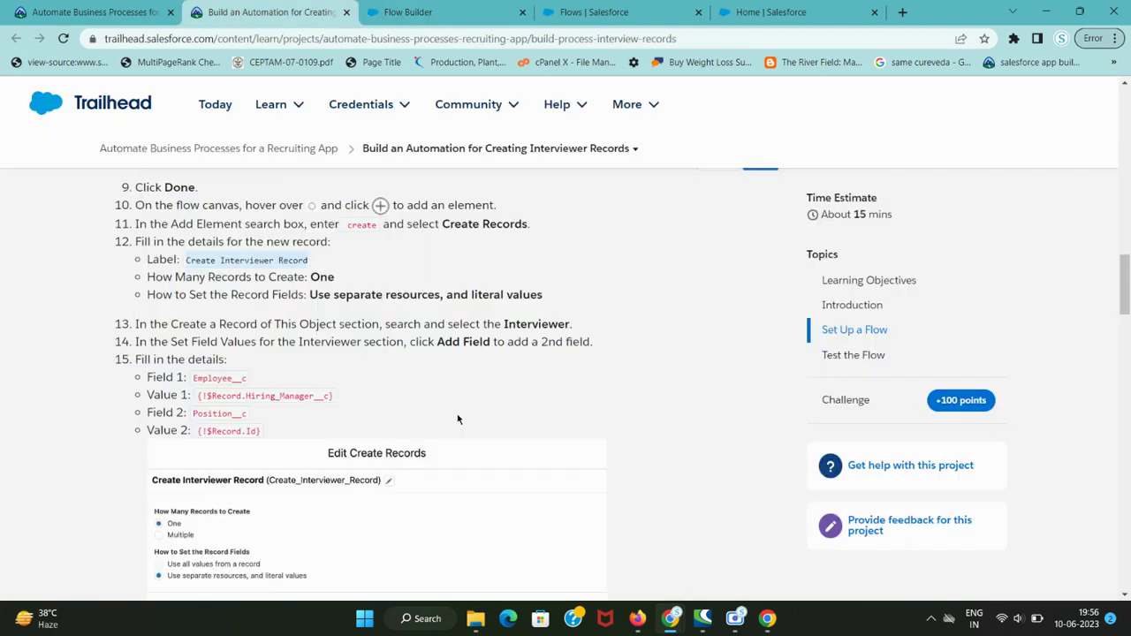
key("ctrl+Tab")
key("ctrl+shift+Tab")
key("ctrl+Tab")
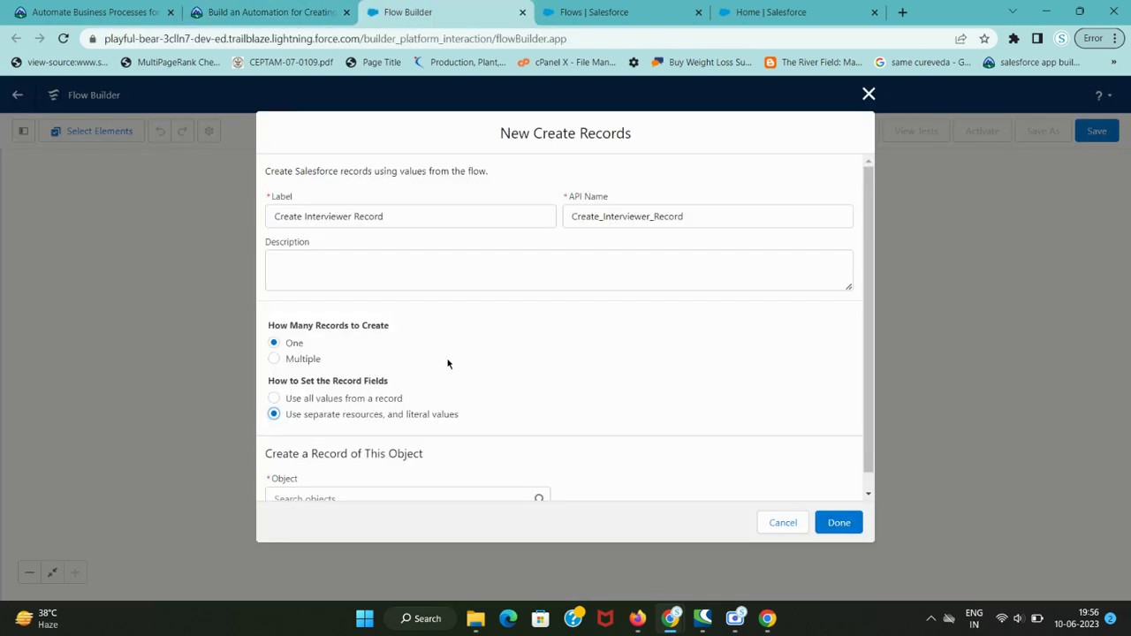
scroll(507, 389, "down", 1)
scroll(507, 391, "up", 1)
key("ctrl+shift+Tab")
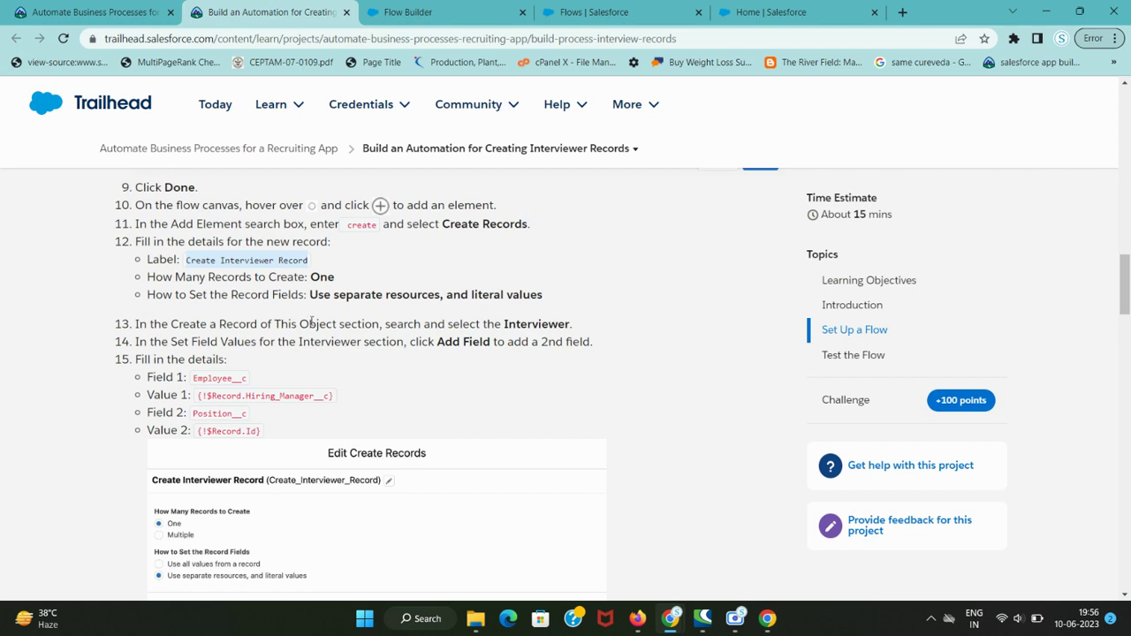
- Set Interviewer as the object to create
double_click(512, 324)
key("ctrl+c")
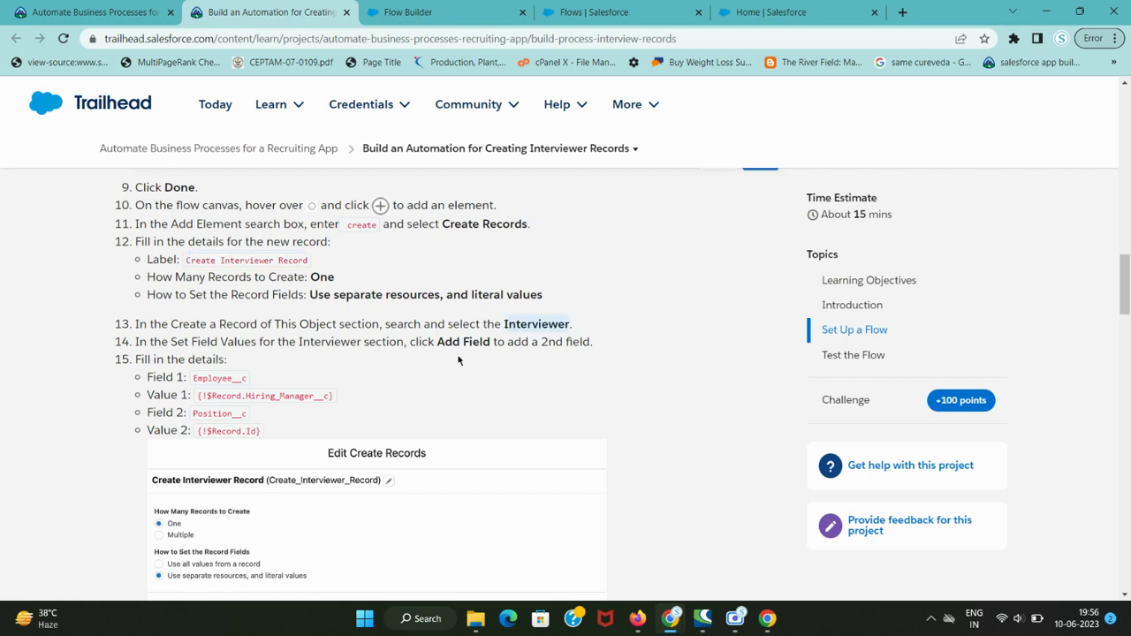
key("ctrl+Tab")
left_click(341, 490)
key("ctrl+v")
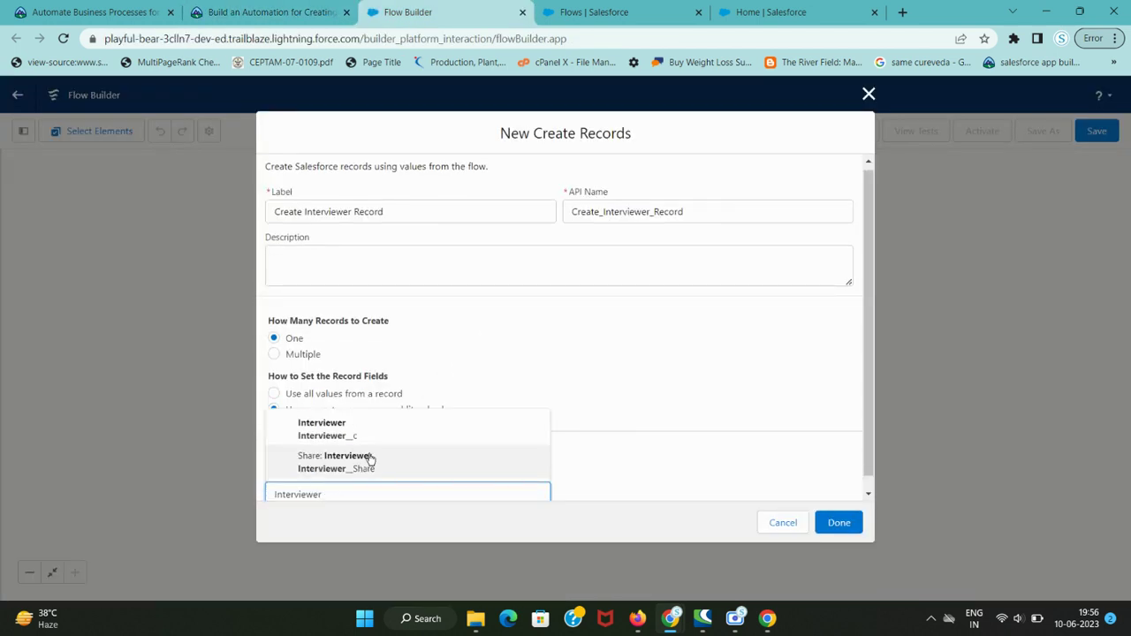
scroll(521, 365, "down", 1)
scroll(522, 365, "down", 2)
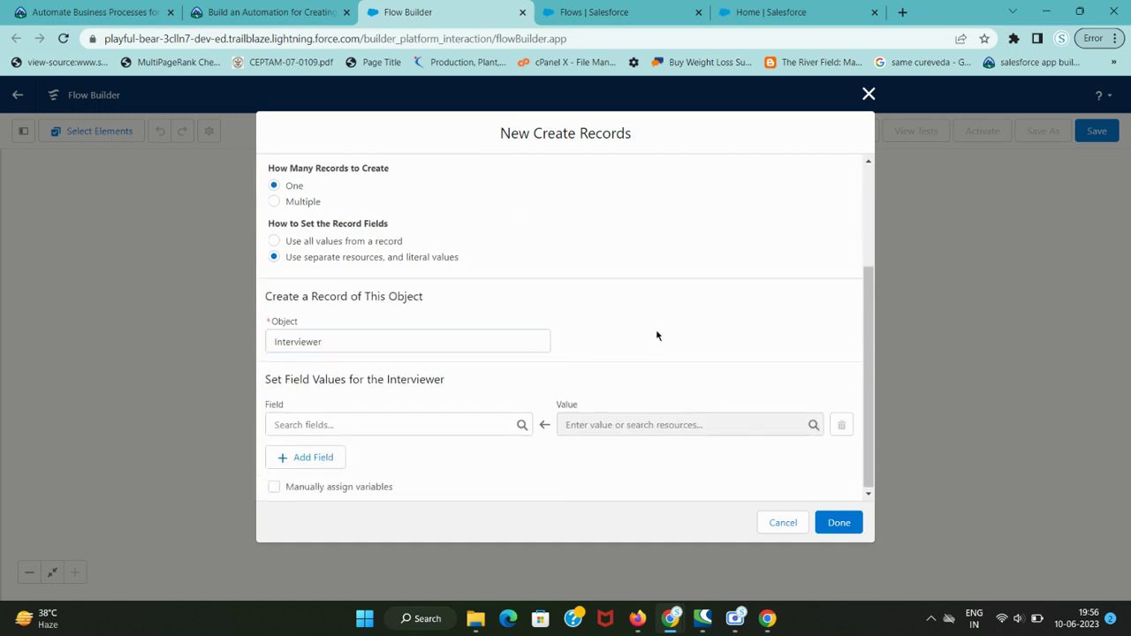
- Add Employee__c as the first Interviewer field to set
key("ctrl+shift+Tab")
left_click_drag(324, 342, 501, 354)
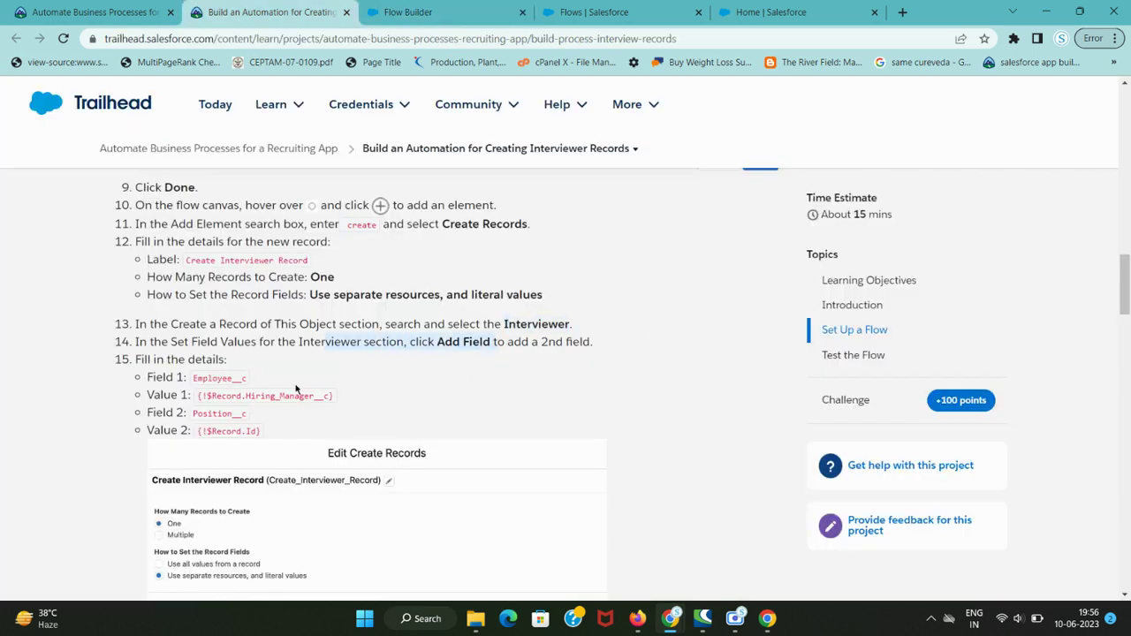
key("ctrl+Tab")
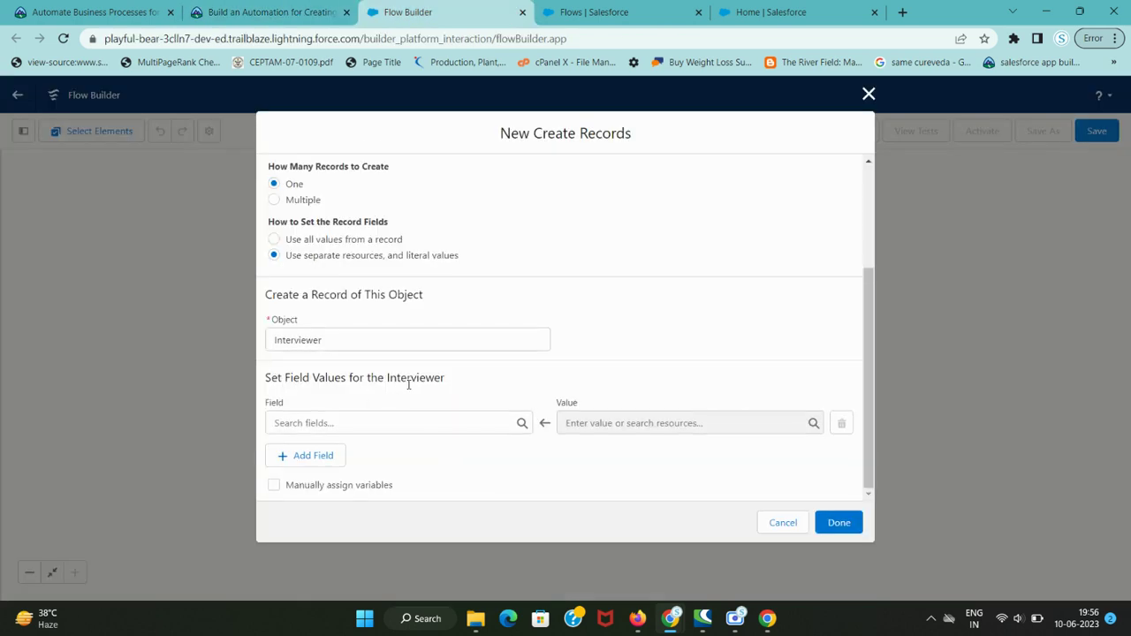
key("ctrl+shift+Tab")
left_click_drag(194, 378, 265, 381)
key("ctrl+c")
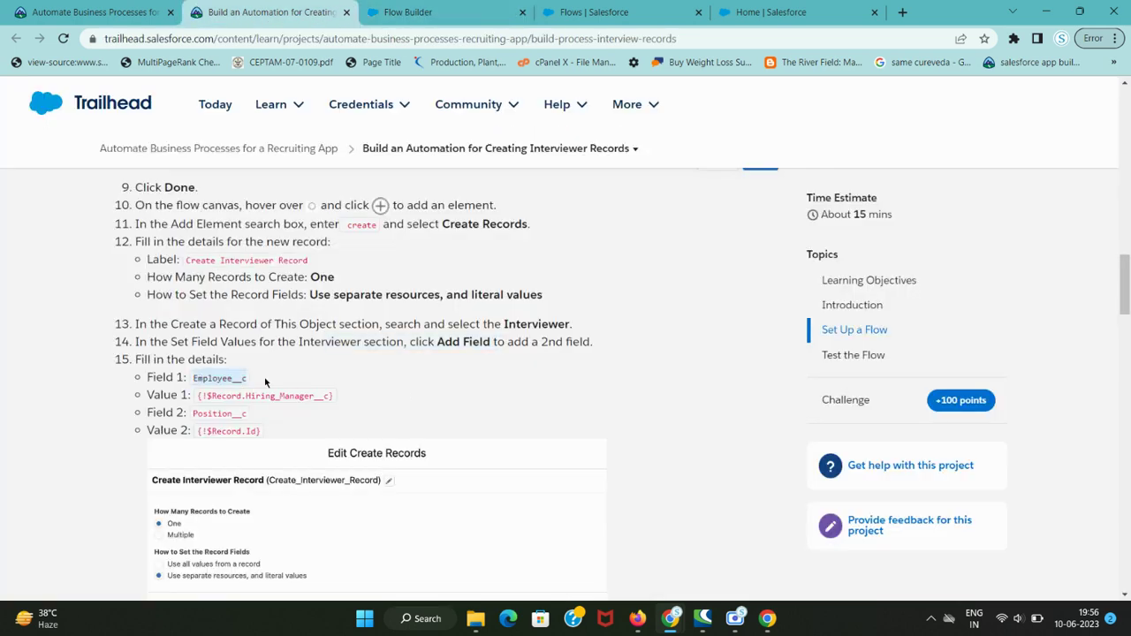
scroll(319, 365, "down", 3)
scroll(379, 390, "up", 2)
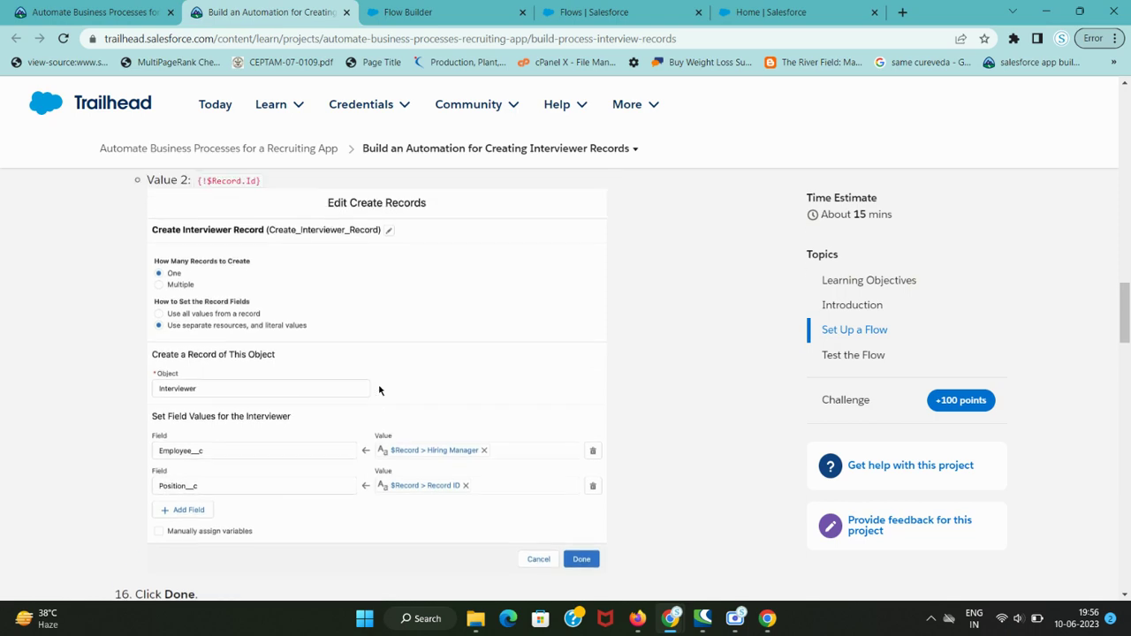
key("ctrl+Tab")
left_click(403, 429)
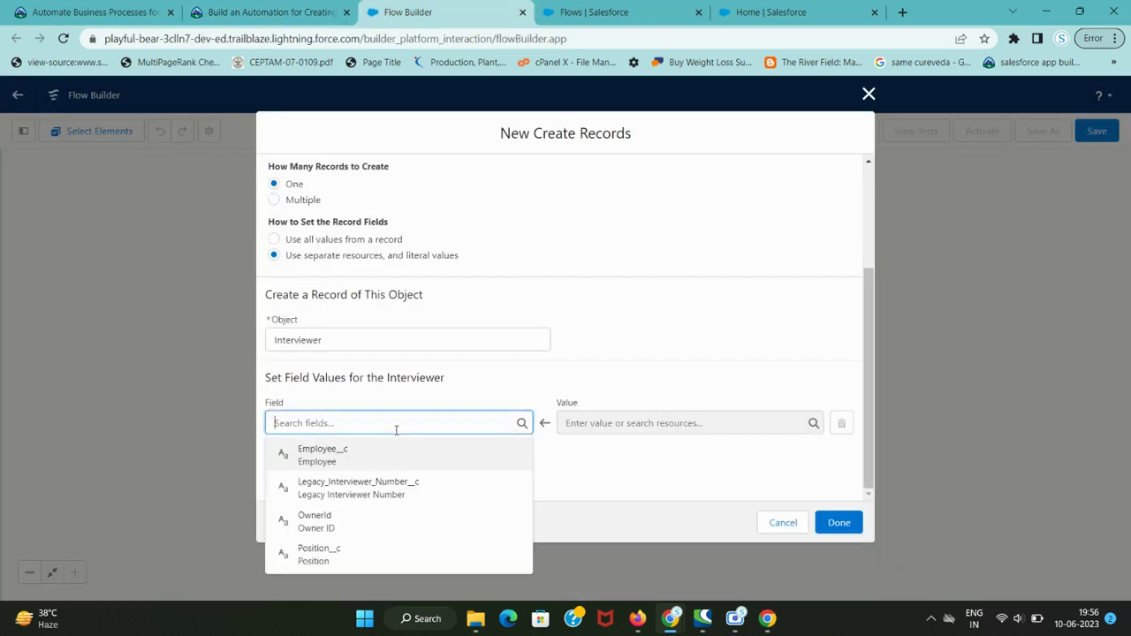
key("ctrl+v")
- Start the Employee__c value with the $Record global variable
key("ctrl+shift+Tab")
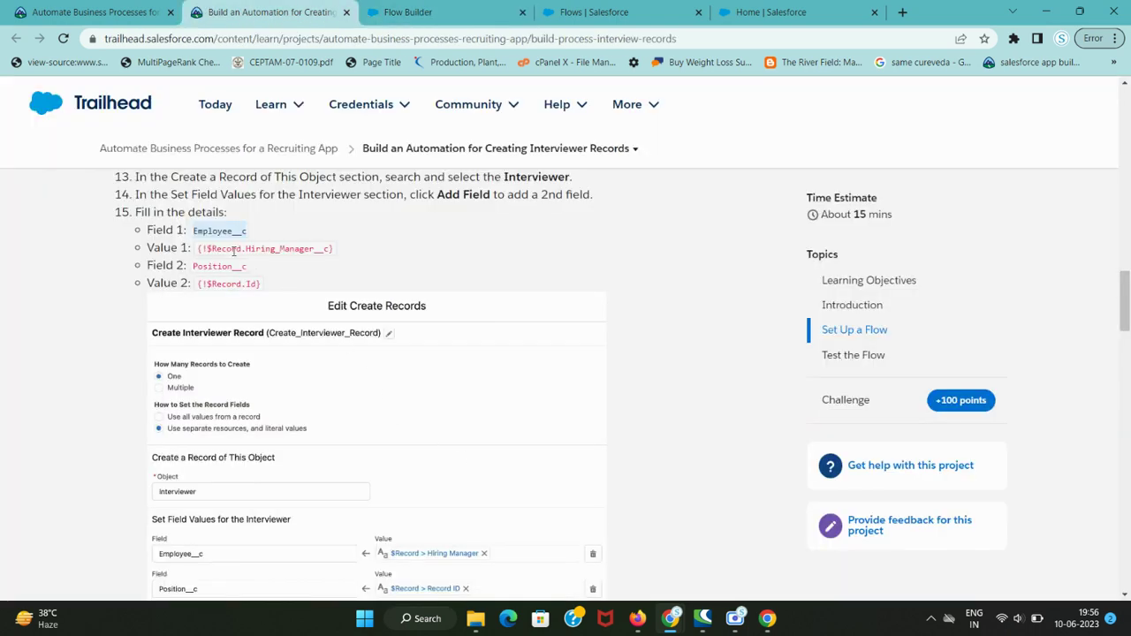
double_click(234, 249)
key("ctrl+c")
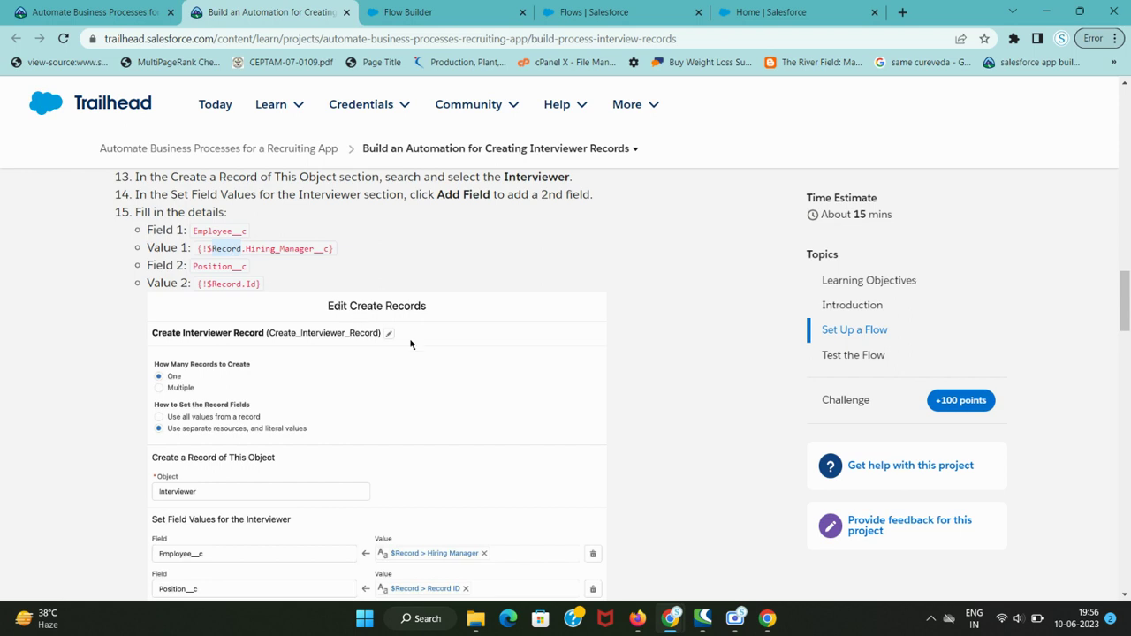
key("ctrl+Tab")
left_click(610, 423)
key("ctrl+v")
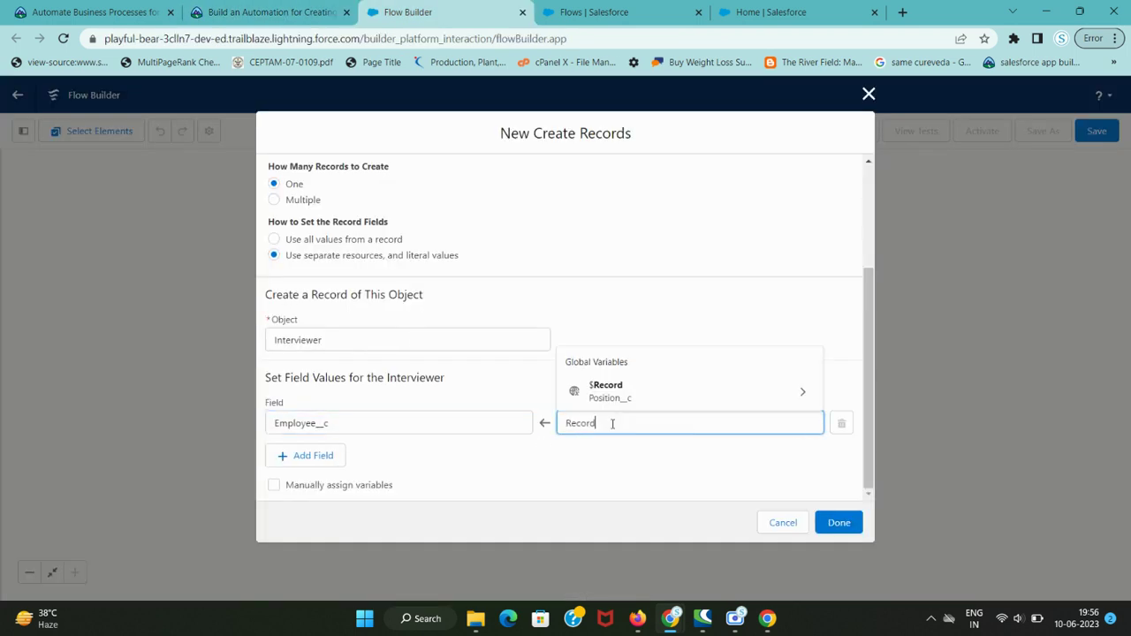
left_click(636, 393)
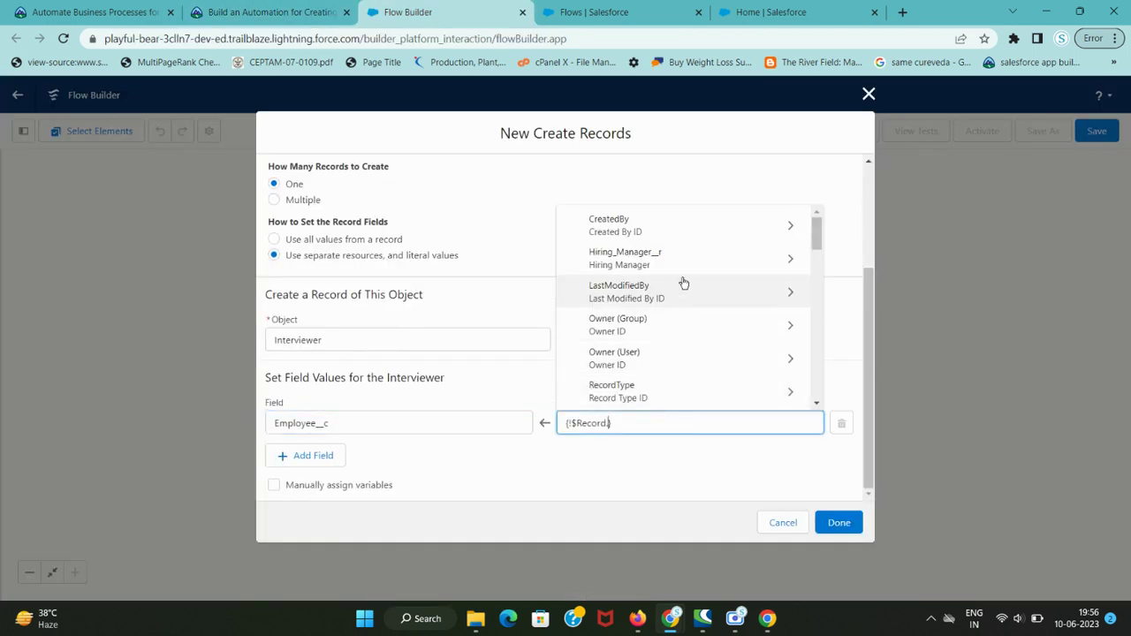
scroll(683, 310, "down", 2)
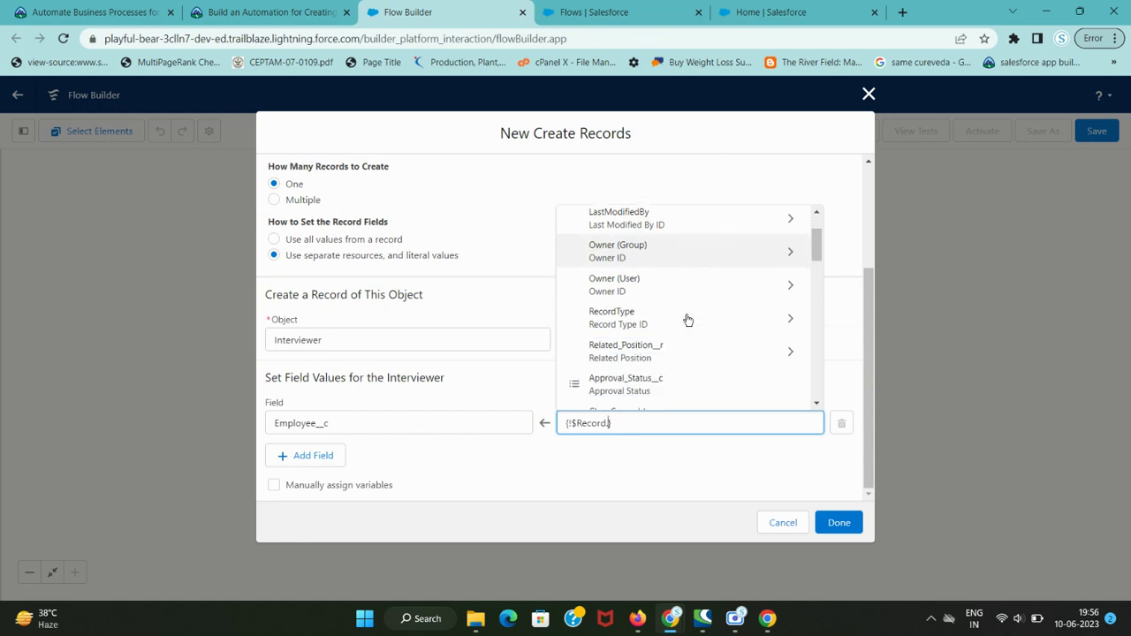
scroll(688, 367, "down", 5)
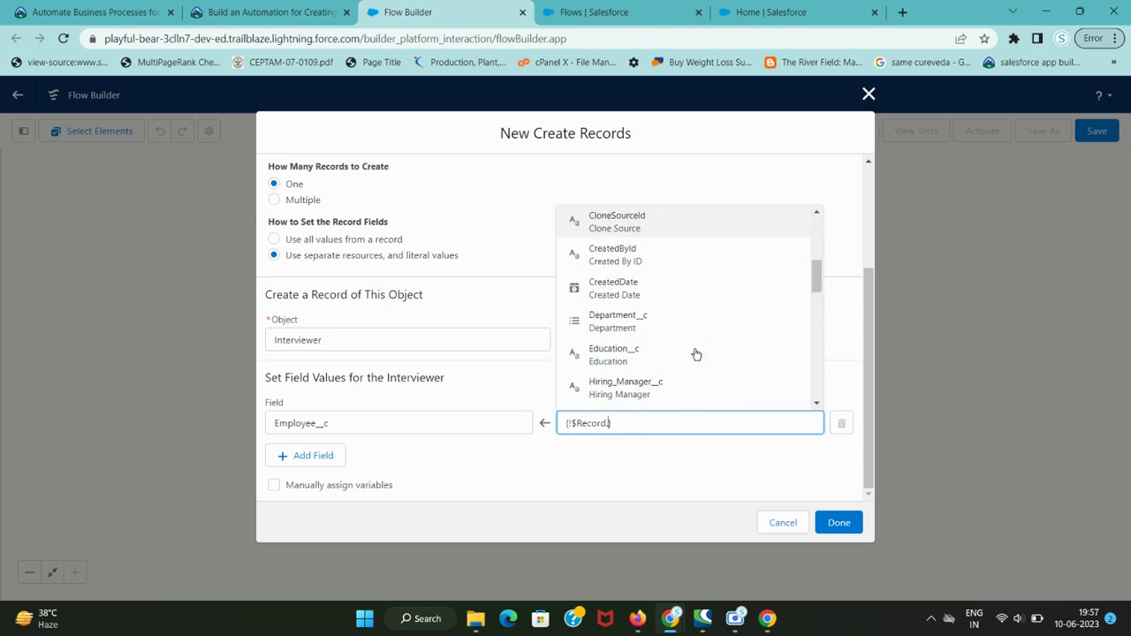
scroll(695, 353, "up", 2)
- Complete the Employee__c value as $Record.Hiring_Manager__c
key("ctrl+shift+Tab")
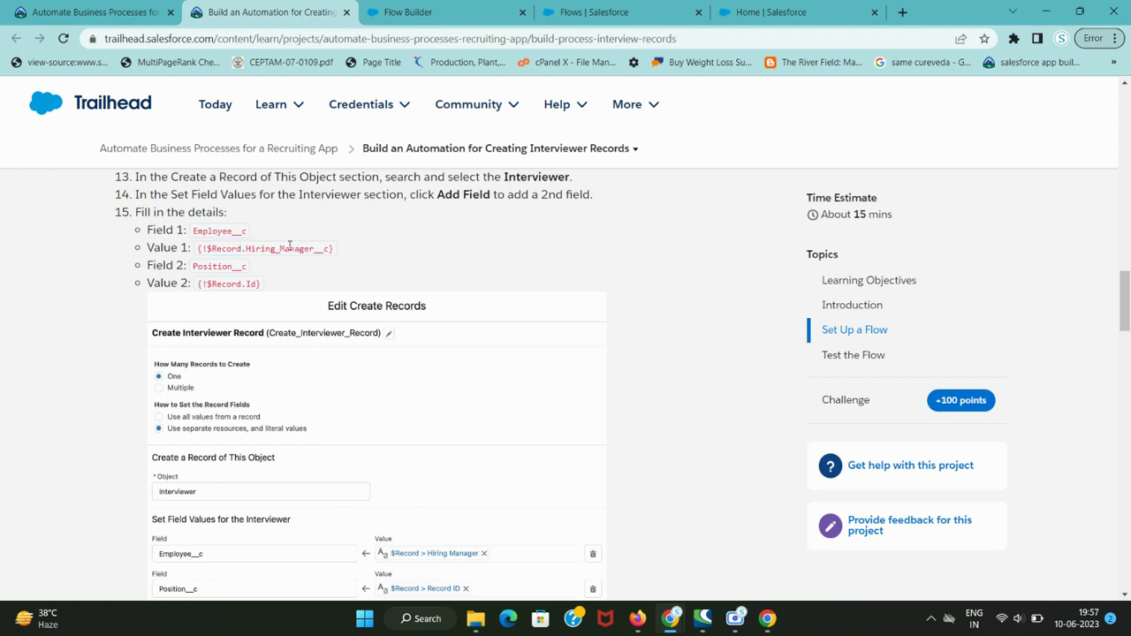
double_click(292, 247)
key("ctrl+c")
key("ctrl+Tab")
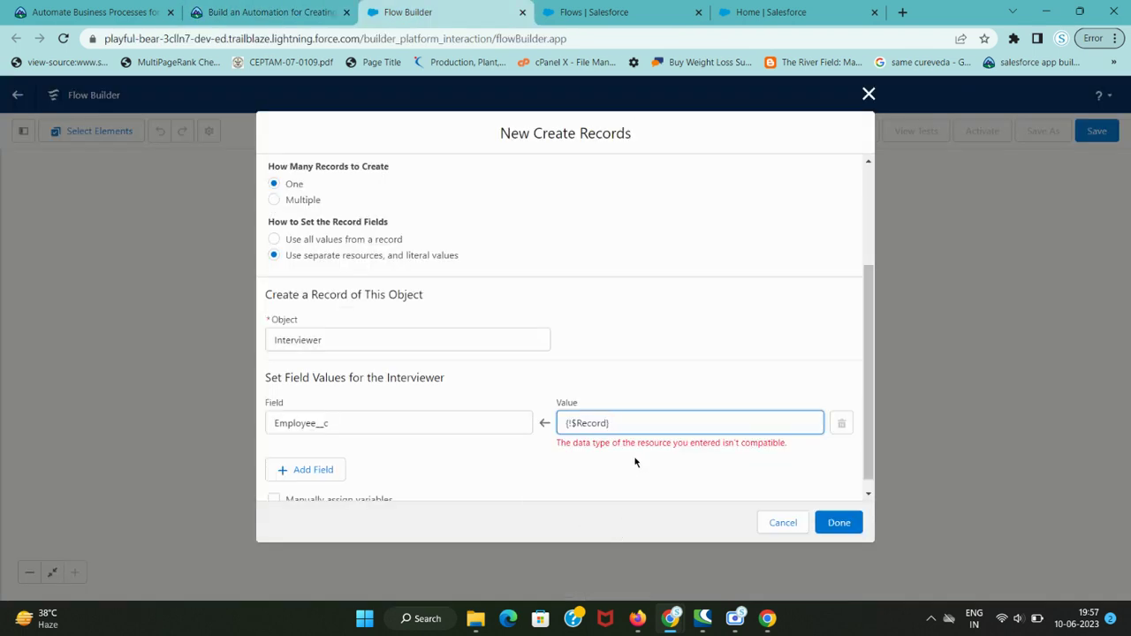
type(".")
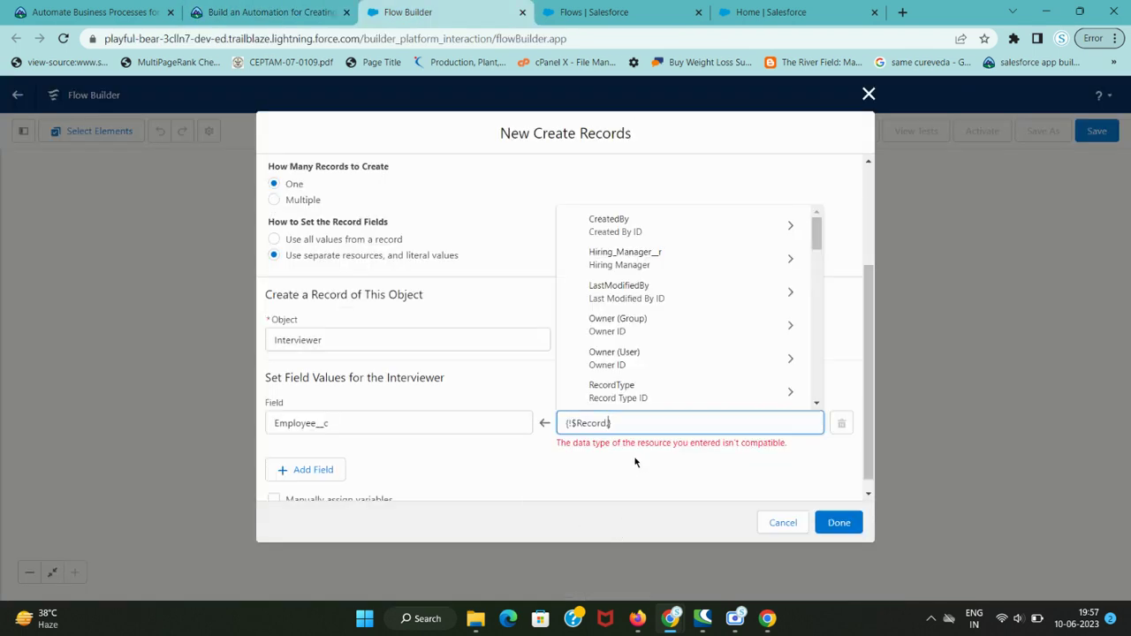
key("ctrl+v")
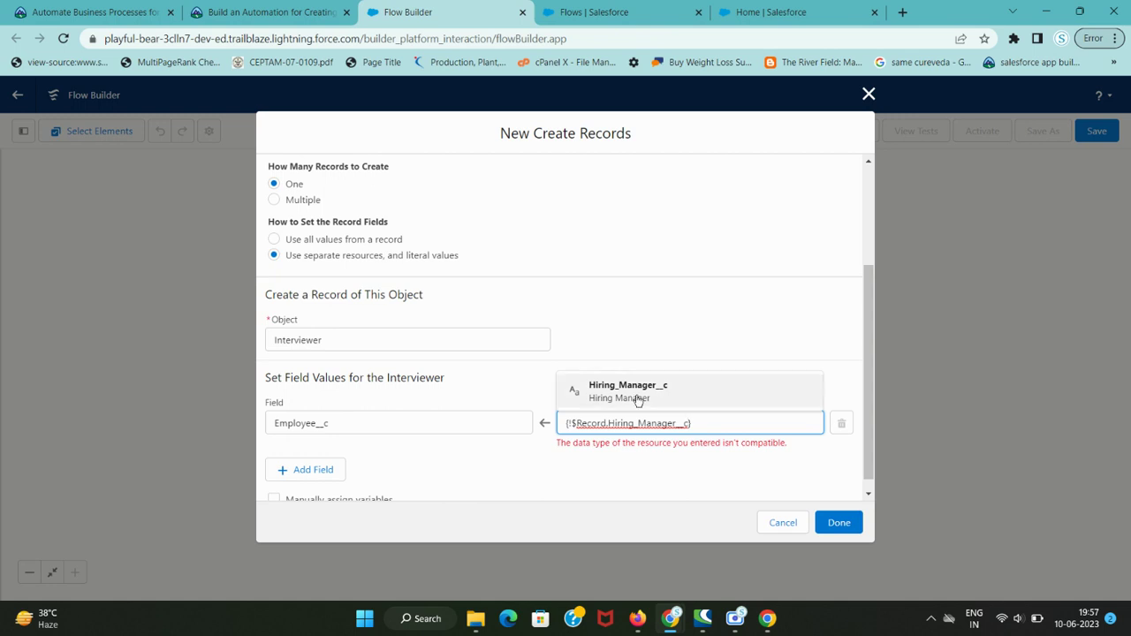
left_click(636, 394)
key("ctrl+shift+Tab")
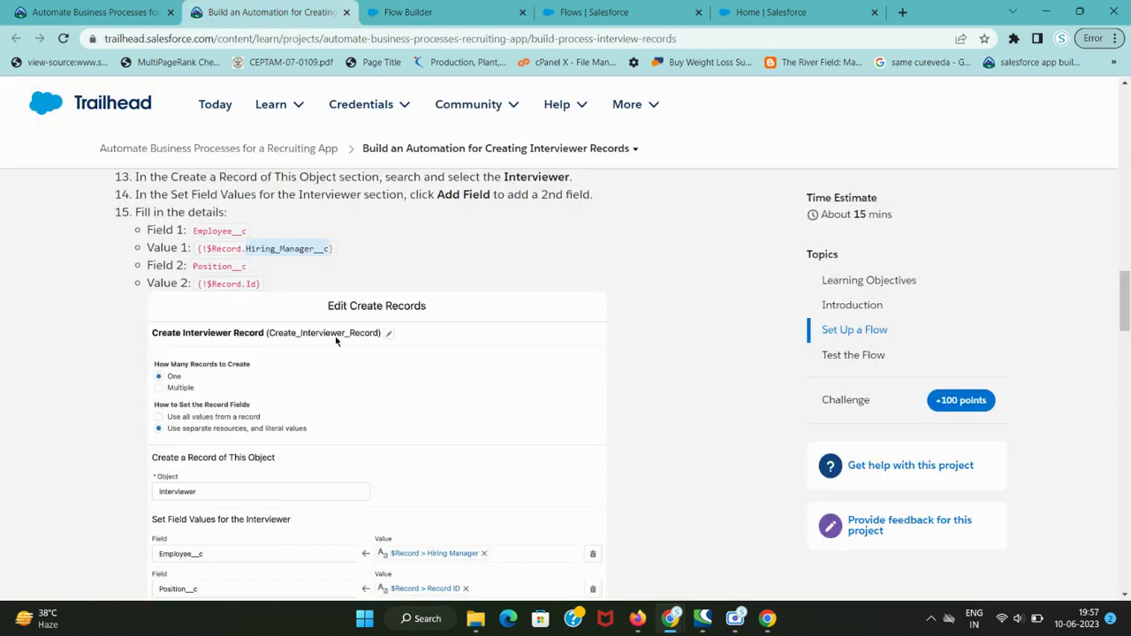
double_click(216, 265)
key("ctrl+c")
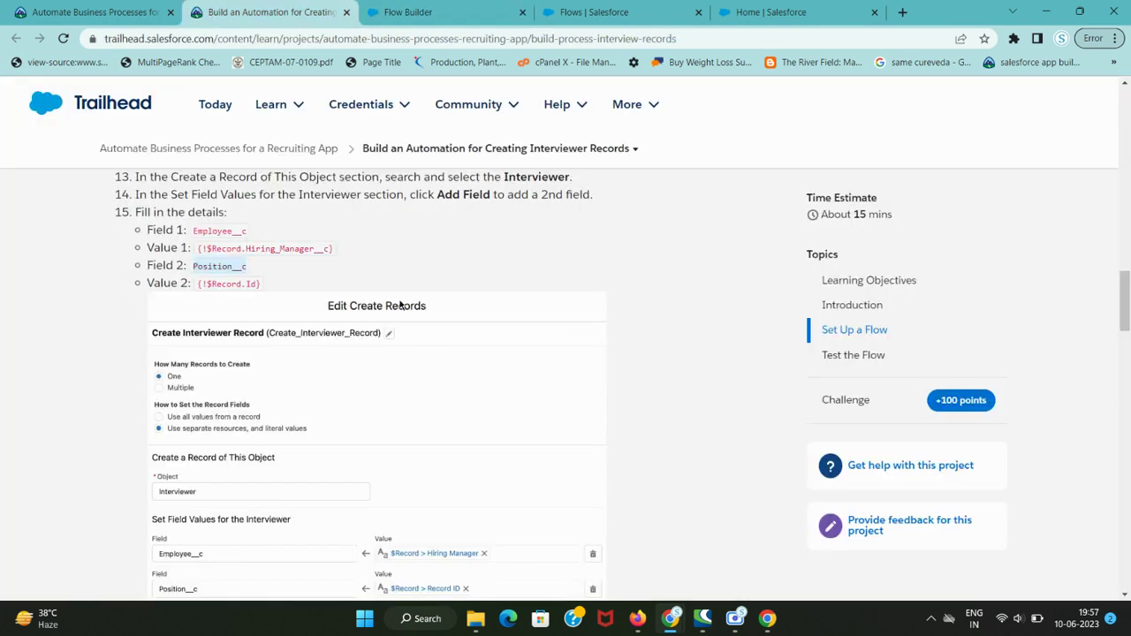
scroll(398, 305, "down", 2)
key("ctrl+Tab")
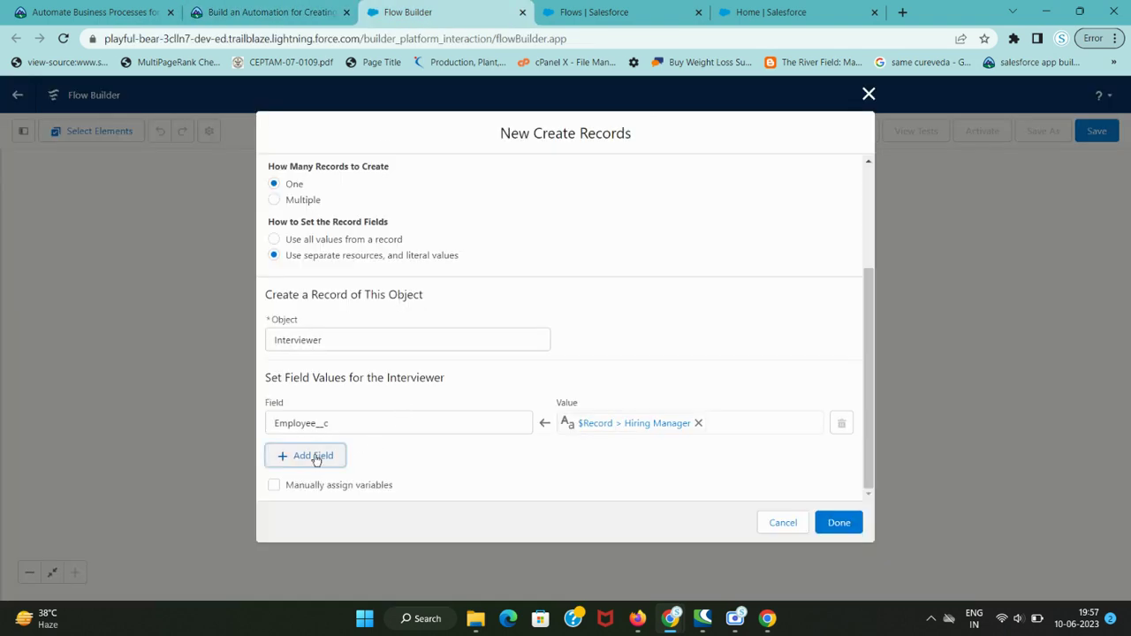
- Add a second field row for Position__c
left_click(313, 455)
left_click(351, 469)
key("ctrl+v")
left_click(372, 496)
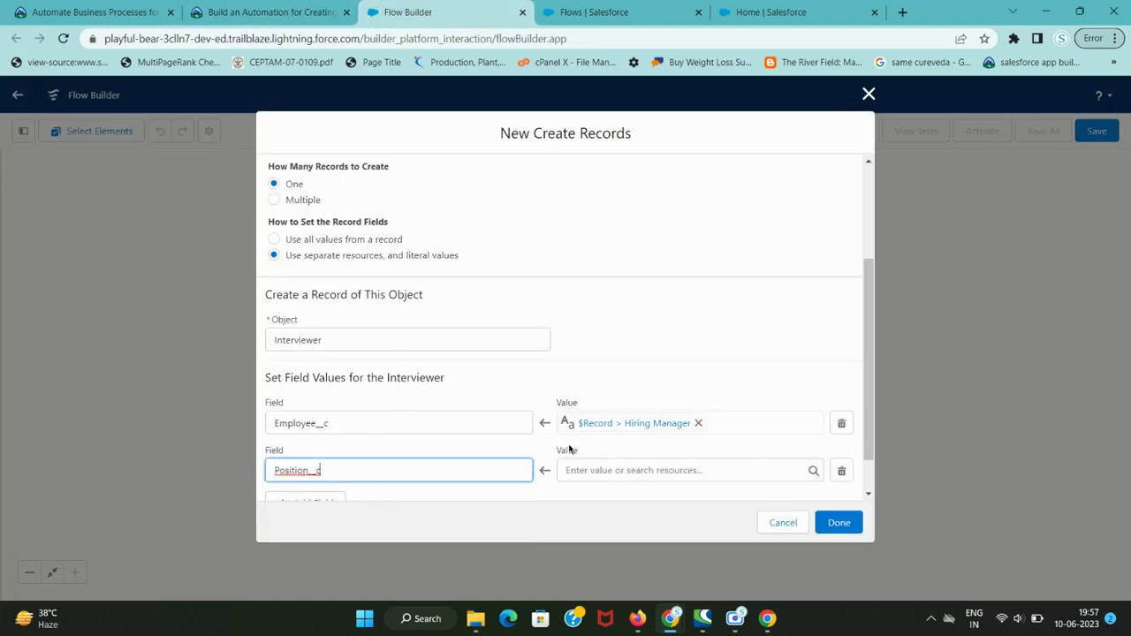
scroll(372, 496, "down", 1)
key("ctrl+shift+Tab")
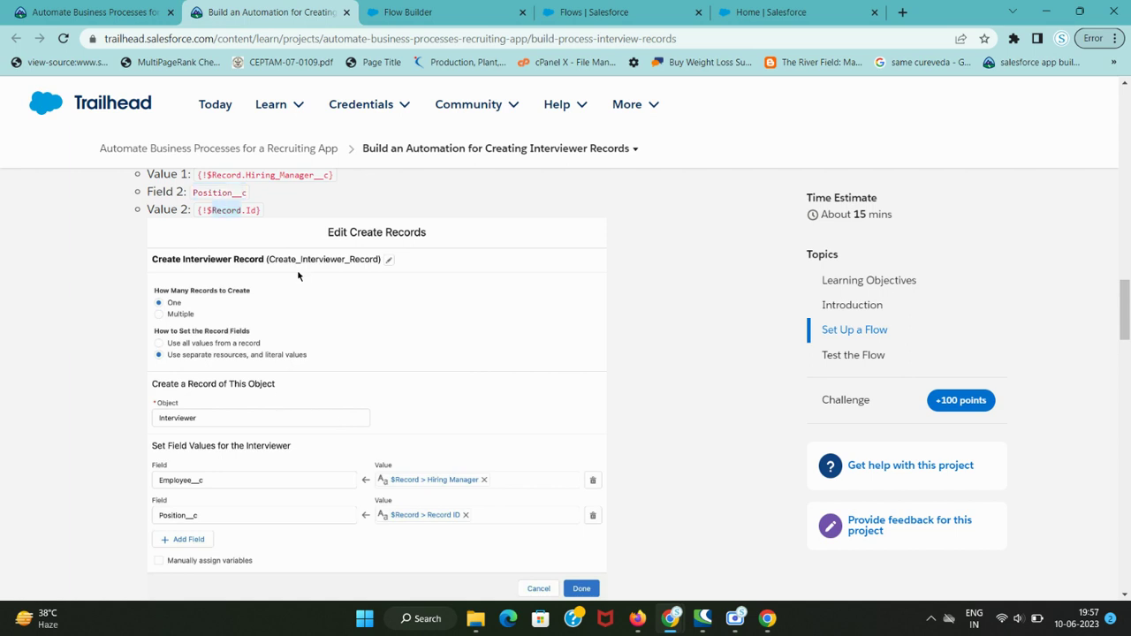
key("ctrl+Tab")
- Set the Position__c value to $Record > Record ID and finish the element
left_click(610, 442)
type("Record")
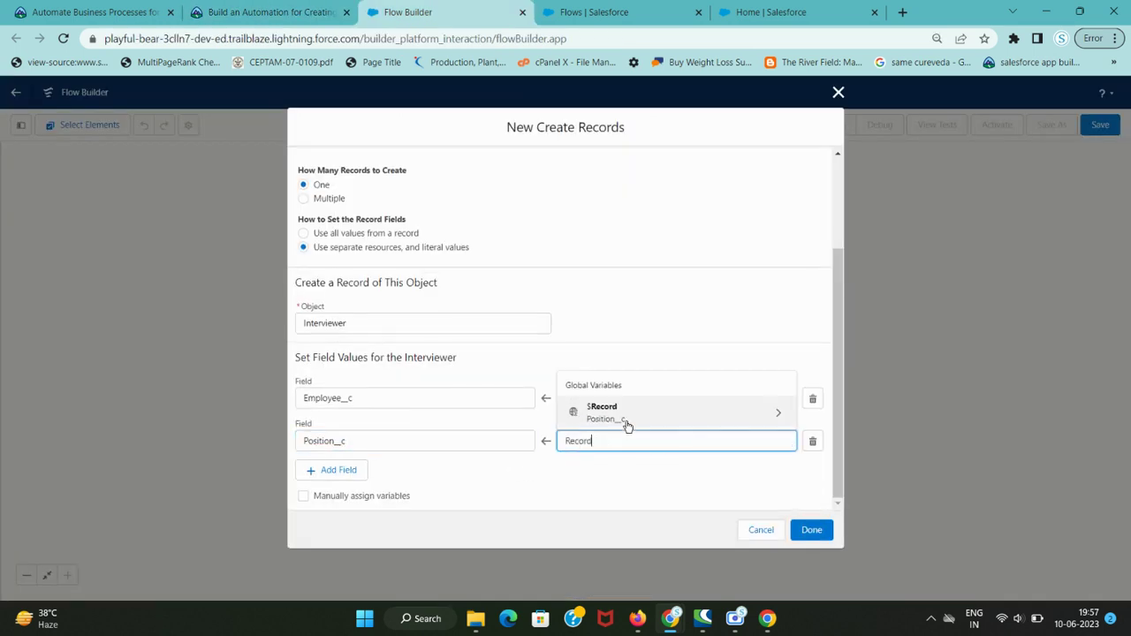
left_click(625, 416)
scroll(679, 363, "down", 6)
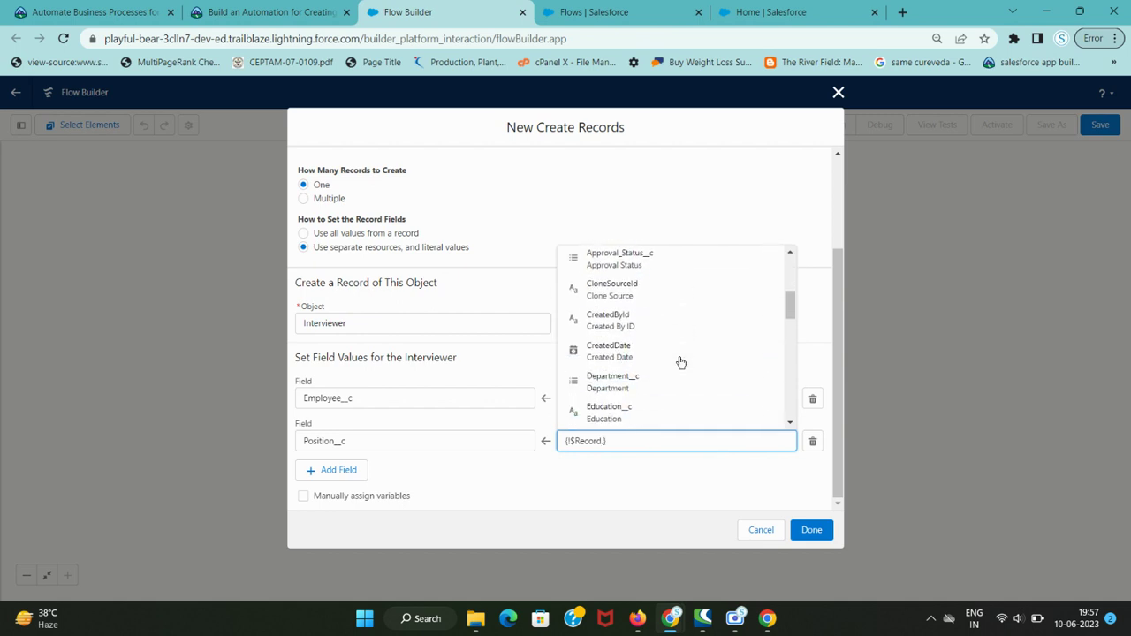
left_click(682, 336)
left_click(555, 482)
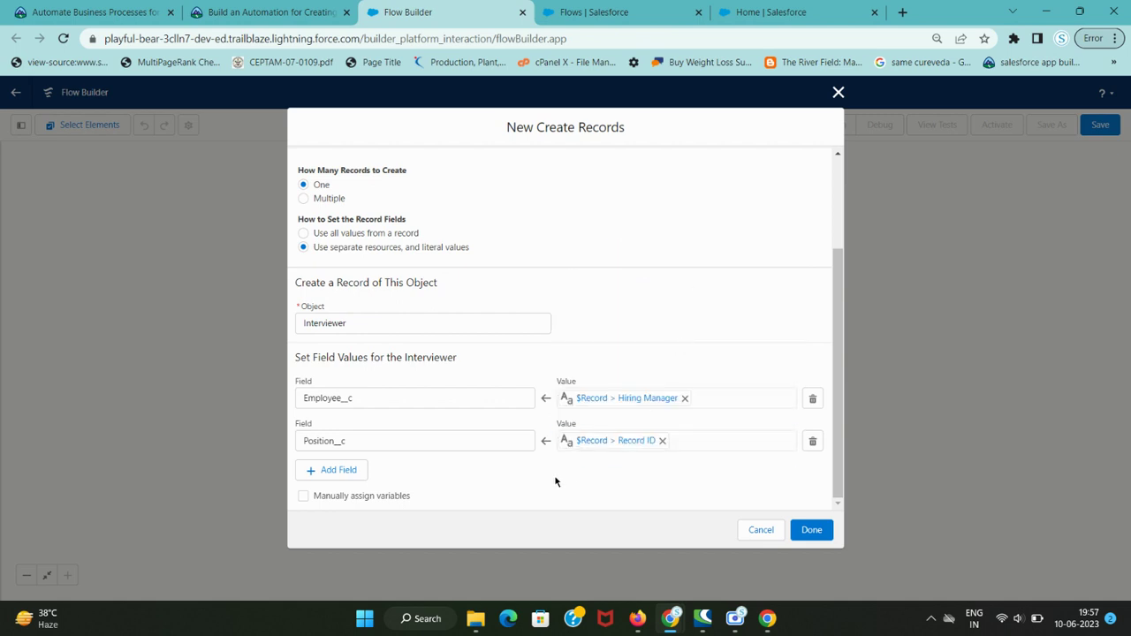
key("ctrl+plus")
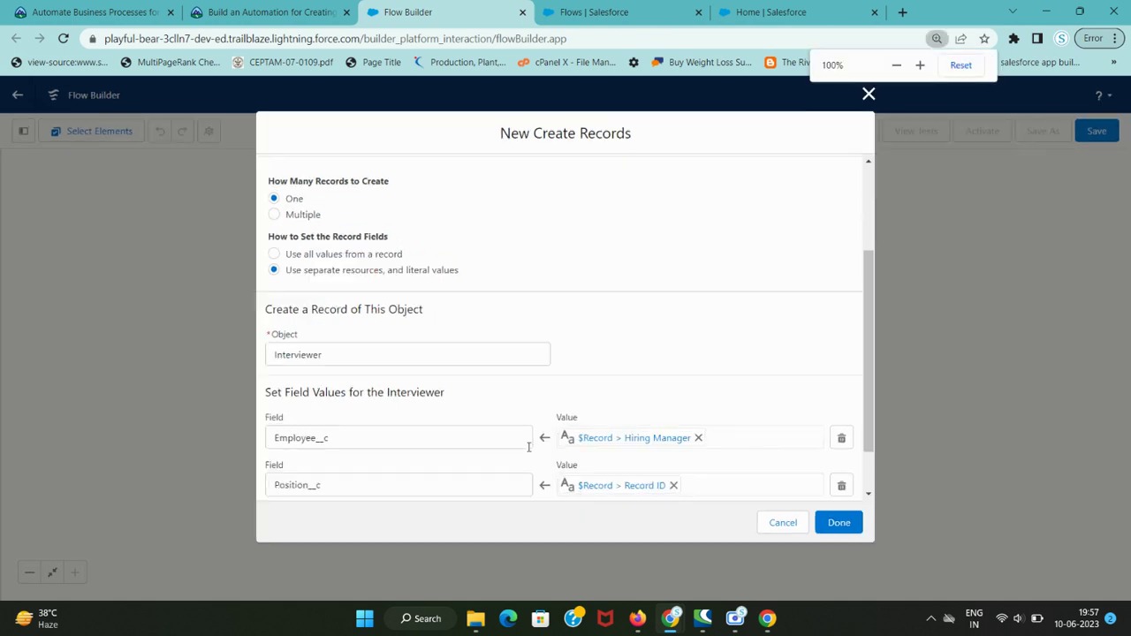
key("ctrl+shift+Tab")
scroll(242, 338, "down", 3)
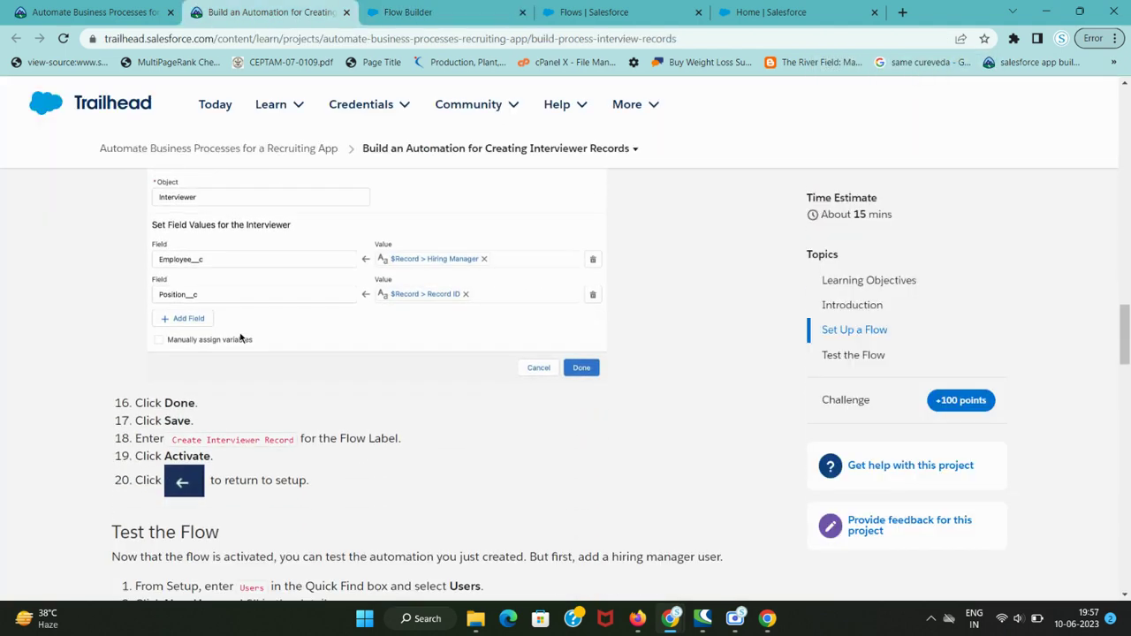
key("ctrl+Tab")
left_click(834, 522)
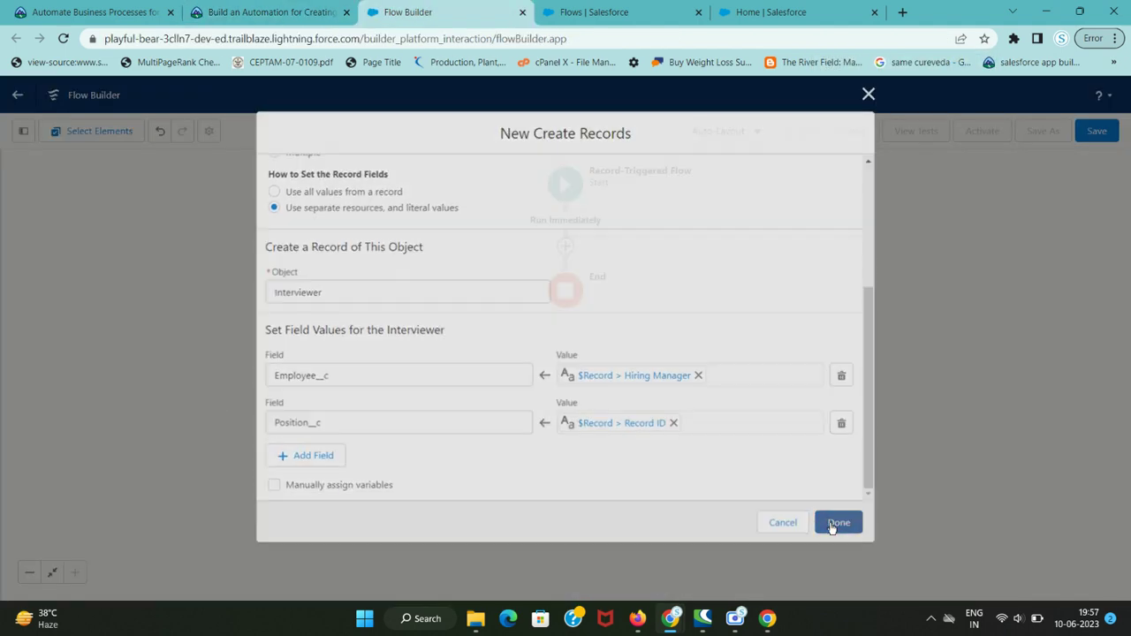
- Save the flow with the label 'Create Interviewer Record'
key("ctrl+shift+Tab")
scroll(220, 421, "down", 1)
key("ctrl+Tab")
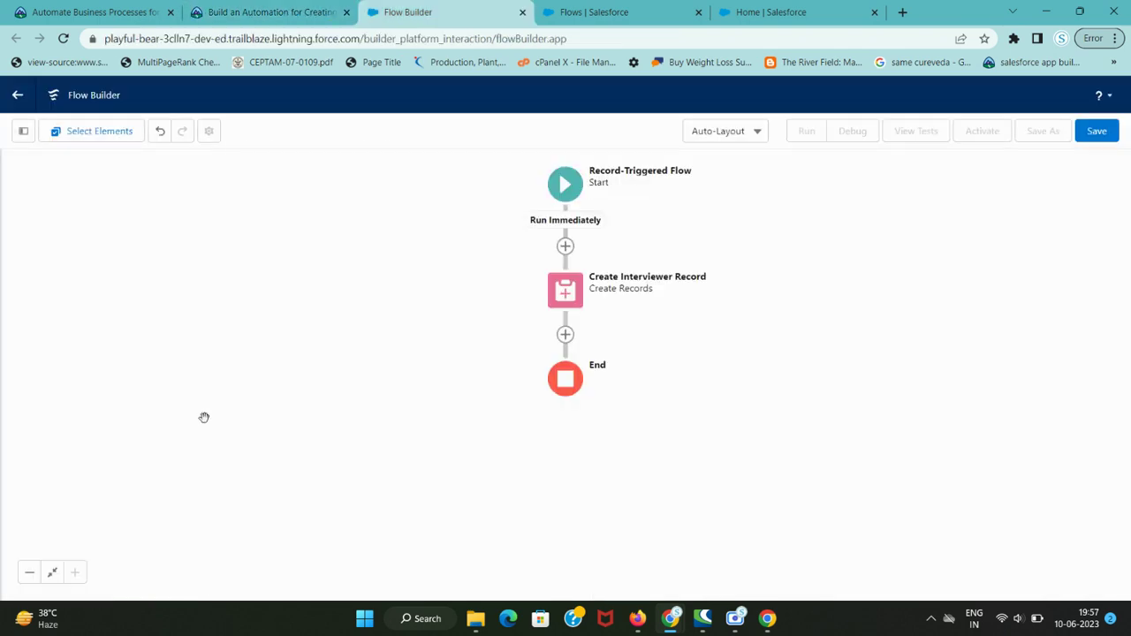
left_click(1096, 131)
key("ctrl+shift+Tab")
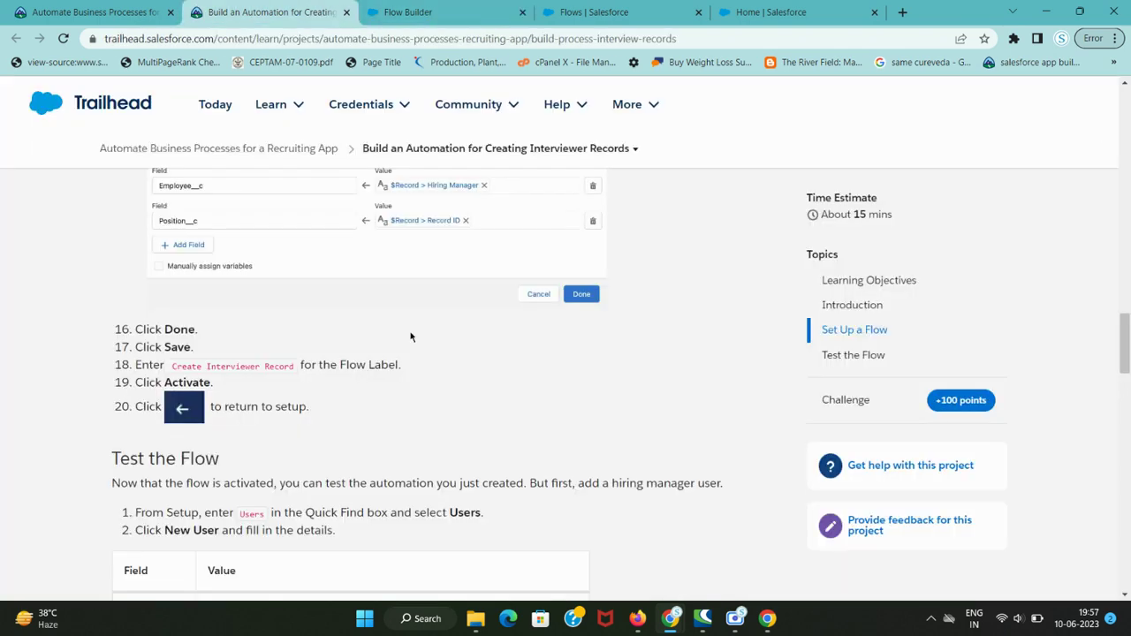
left_click_drag(173, 365, 297, 366)
key("ctrl+c")
key("ctrl+Tab")
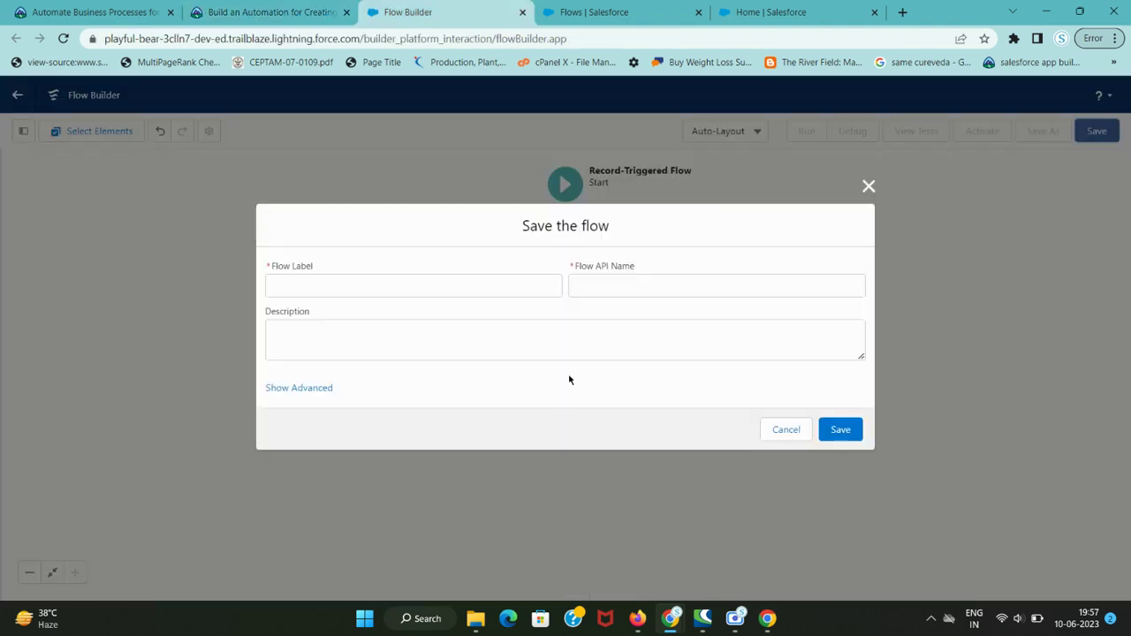
left_click(457, 282)
key("ctrl+v")
left_click(457, 256)
key("ctrl+shift+Tab")
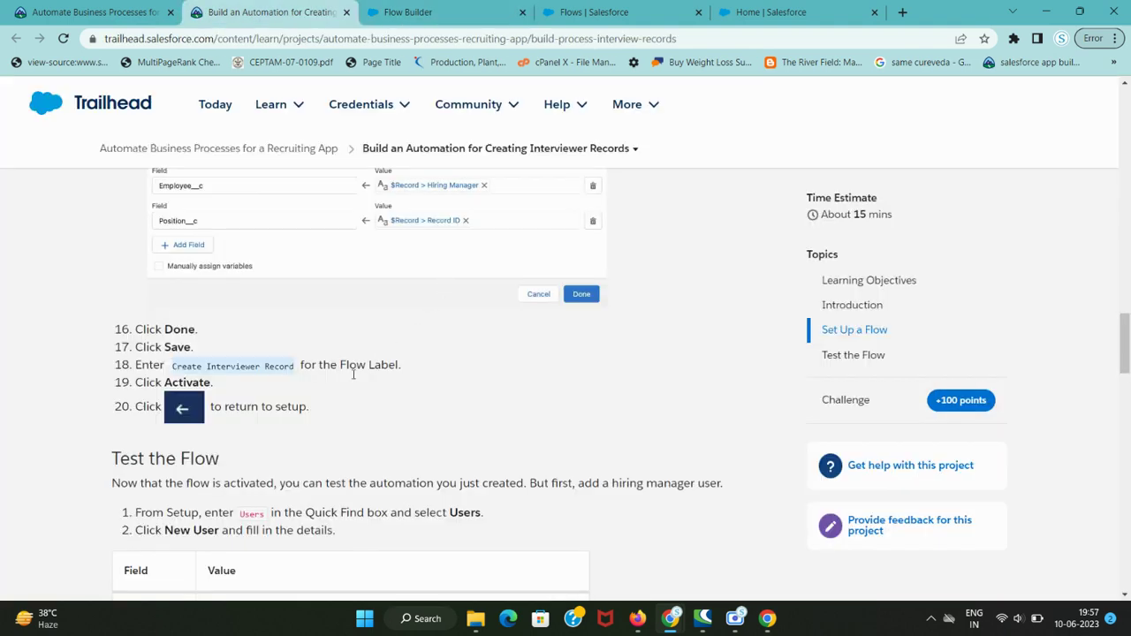
key("ctrl+Tab")
left_click(848, 431)
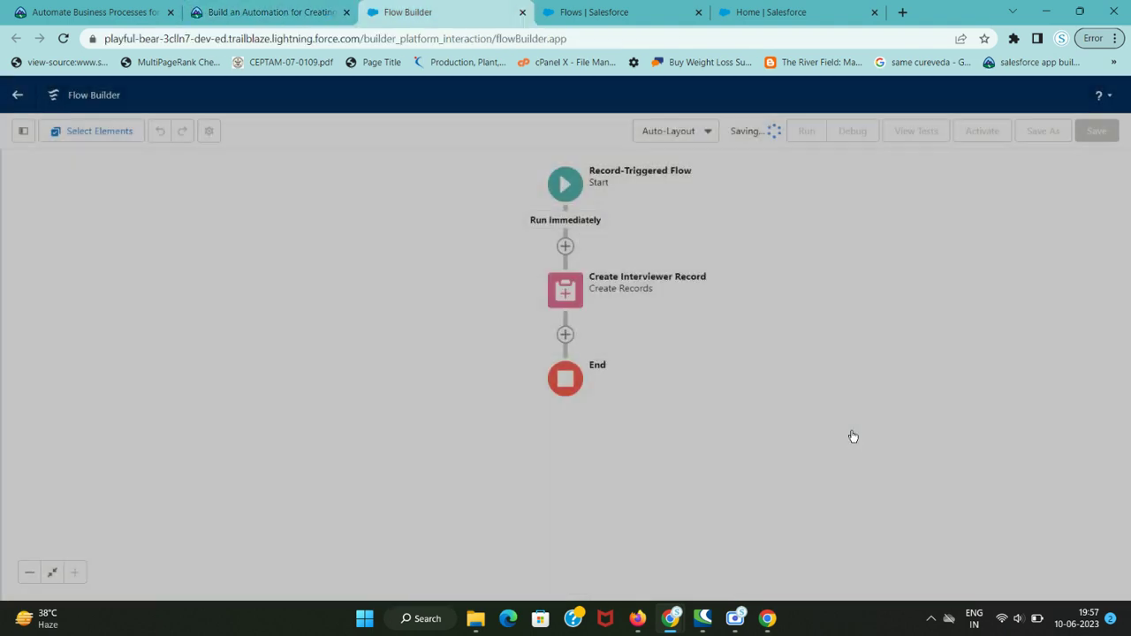
- Activate the saved flow and go back to Setup
key("ctrl+shift+Tab")
key("ctrl+Tab")
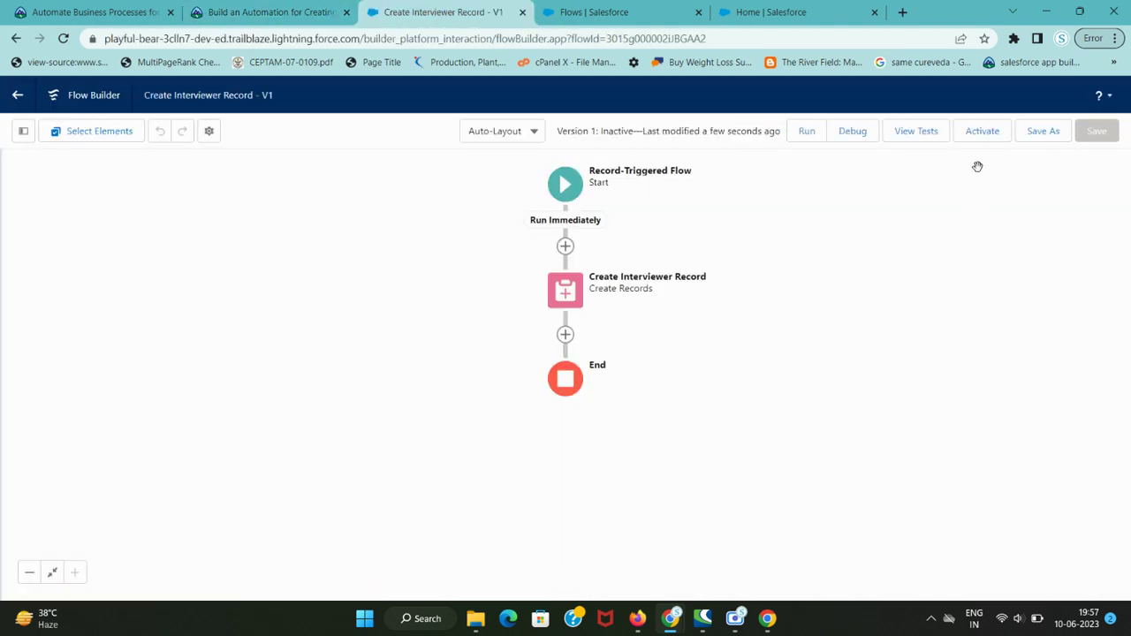
key("ctrl+shift+Tab")
key("ctrl+Tab")
left_click(983, 132)
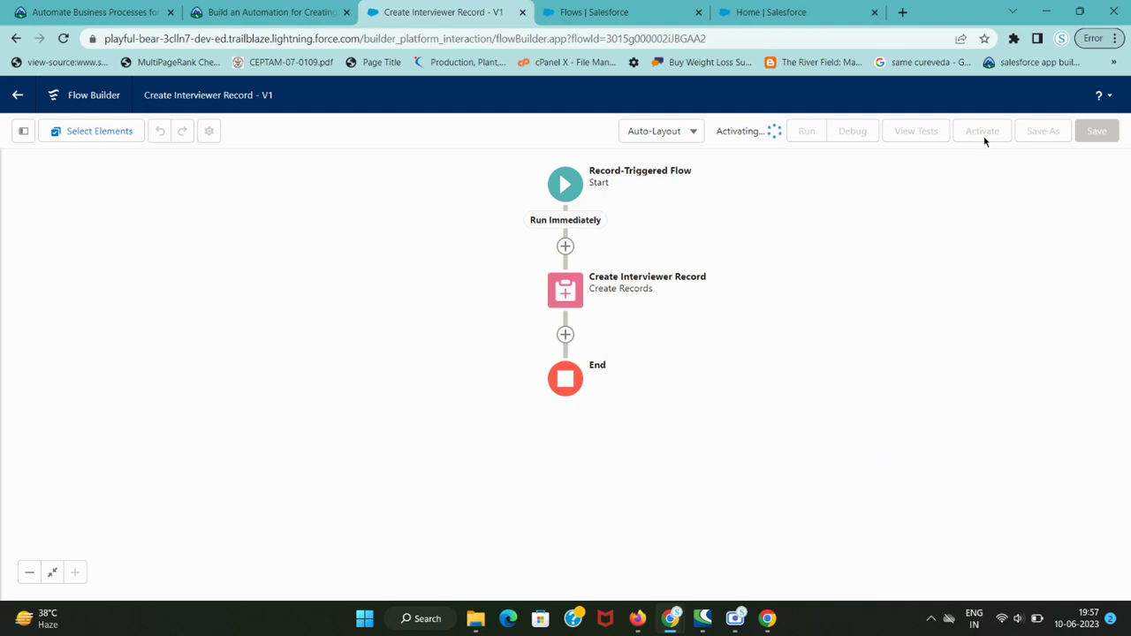
key("ctrl+shift+Tab")
scroll(158, 420, "down", 2)
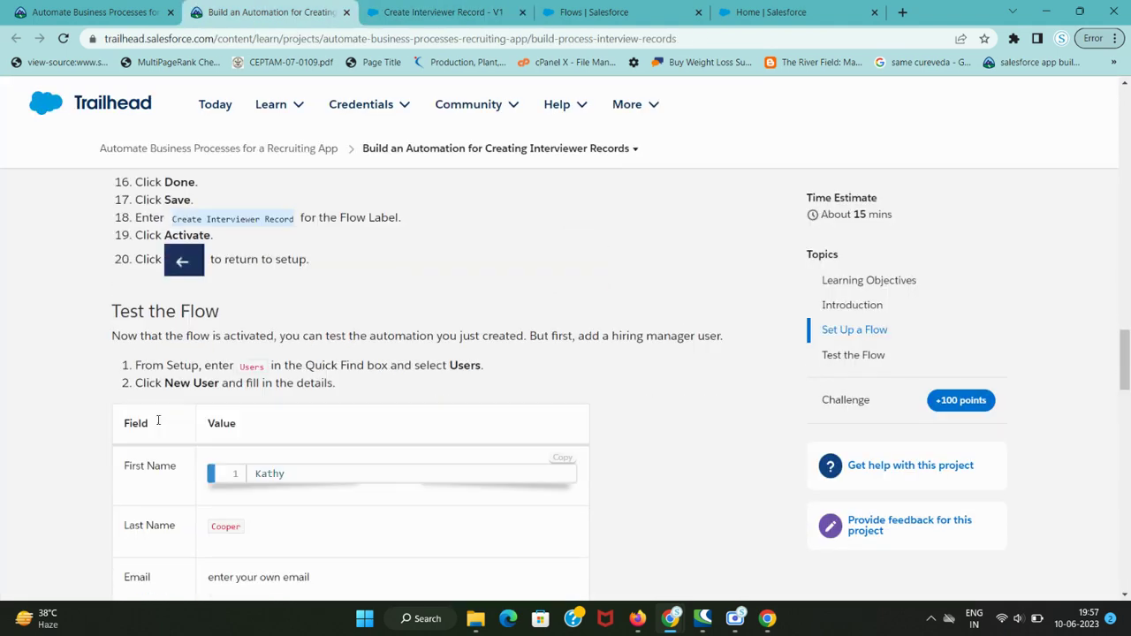
key("ctrl+Tab")
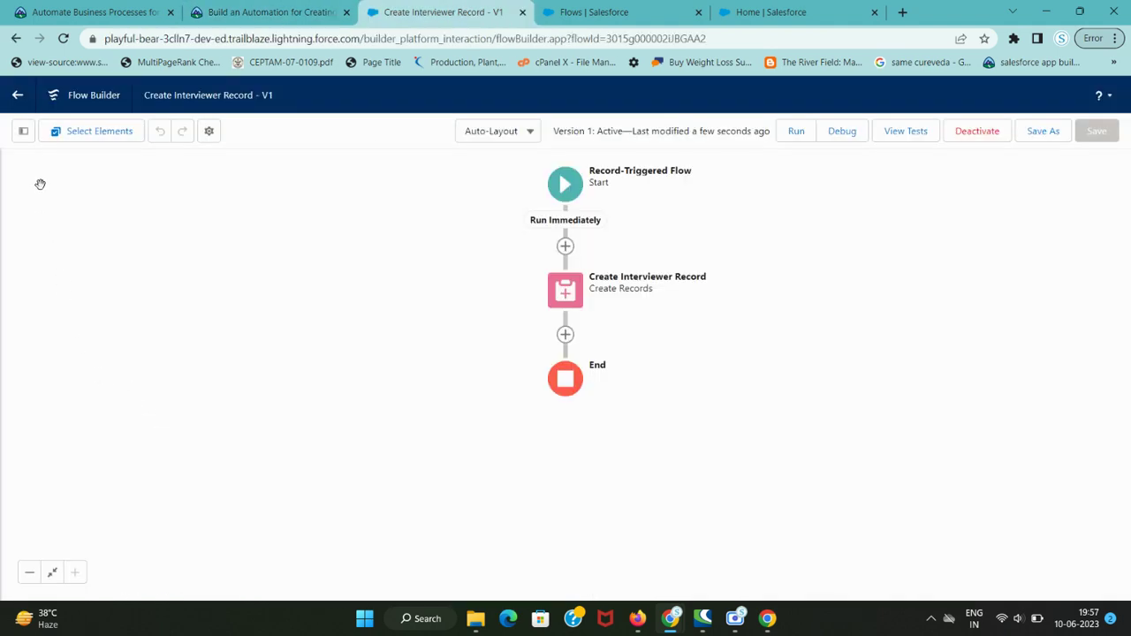
left_click(18, 94)
key("ctrl+shift+Tab")
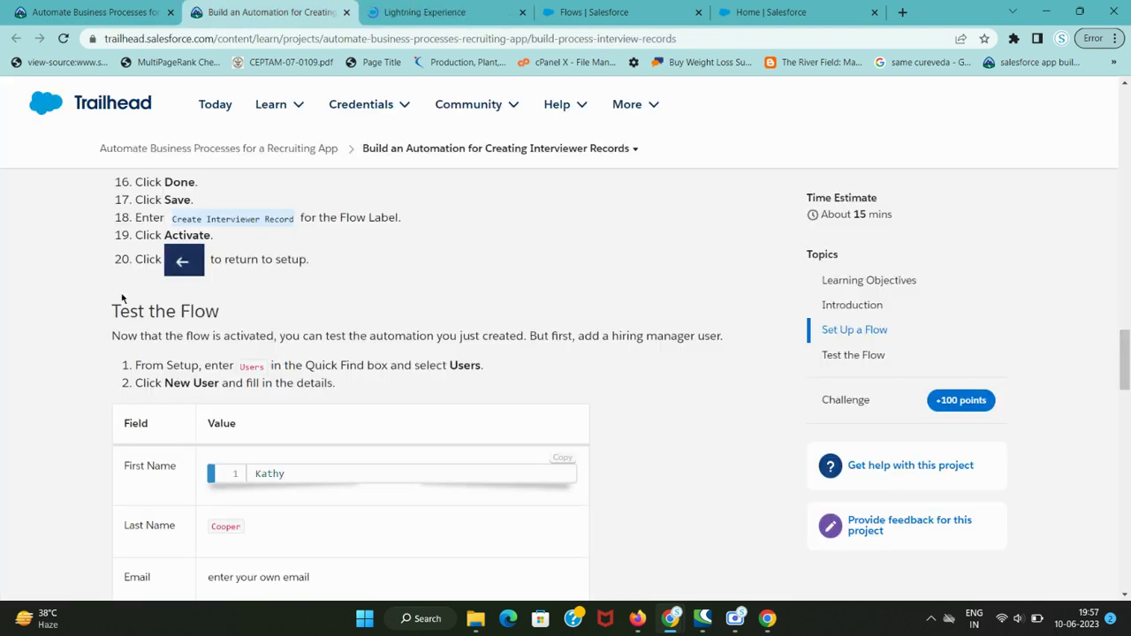
- Open the Users page in Setup by searching 'Users' in Quick Find
double_click(252, 366)
key("ctrl+c")
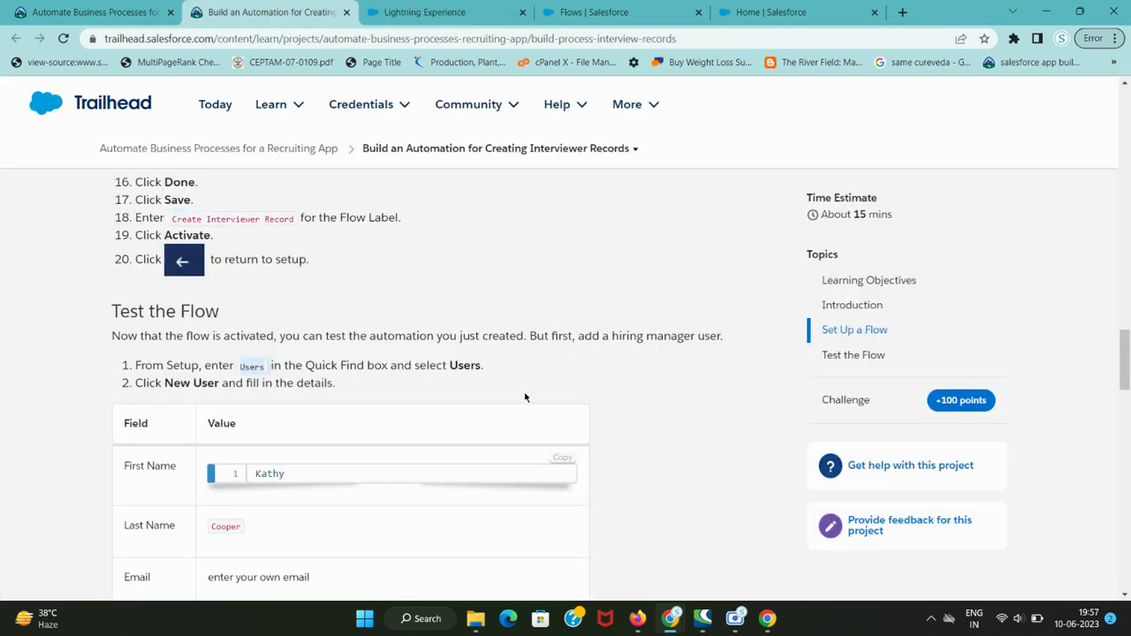
key("ctrl+Tab")
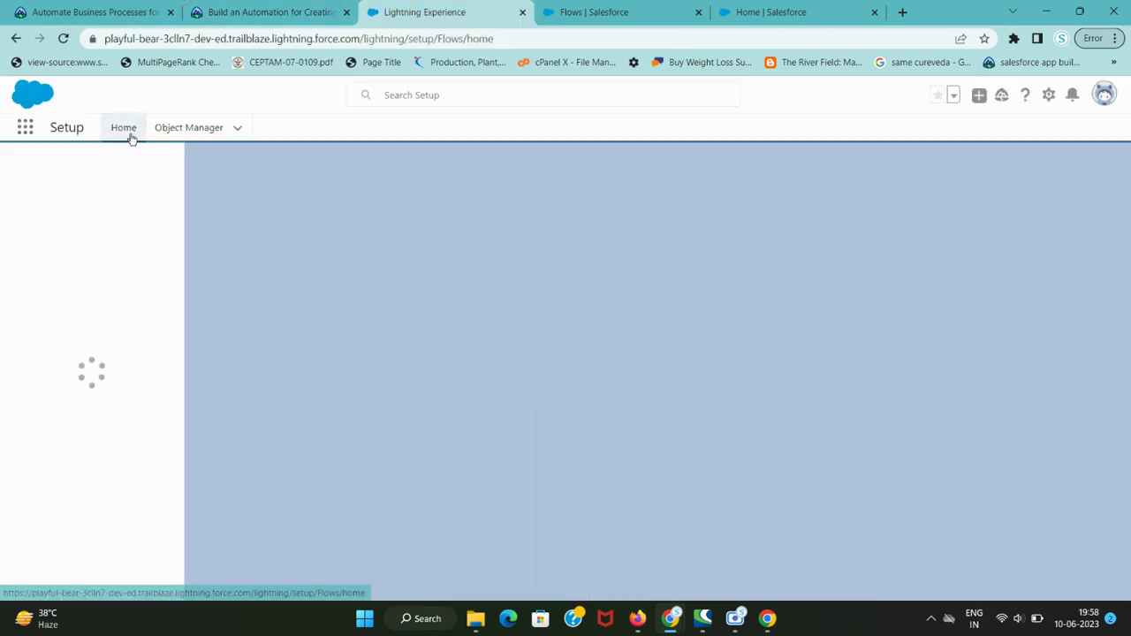
left_click(96, 171)
key("ctrl+v")
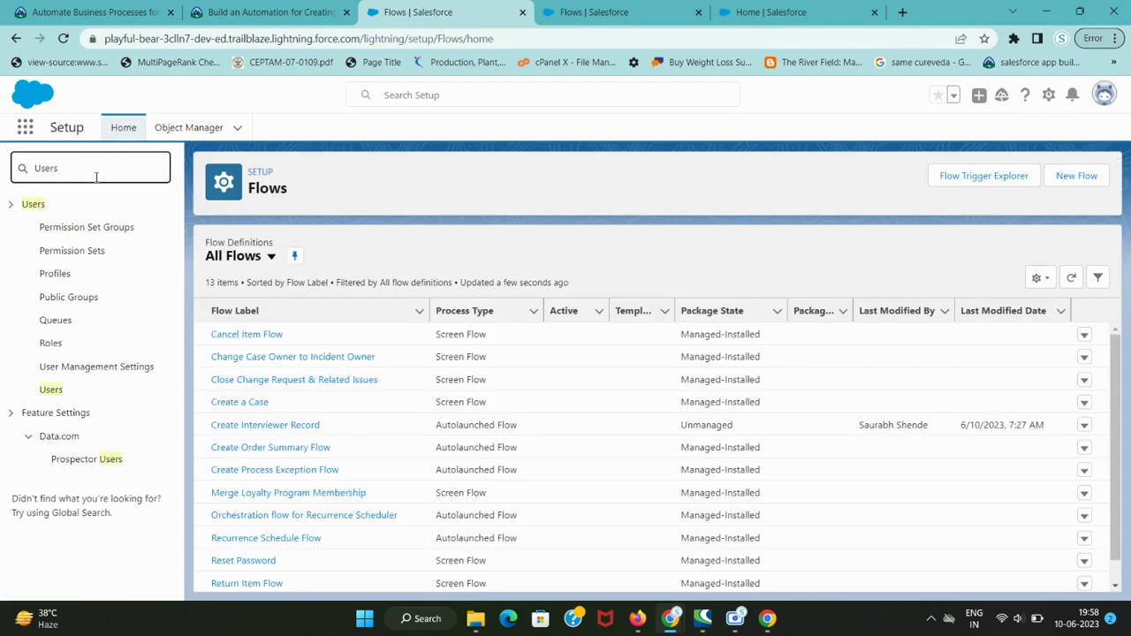
left_click(53, 391)
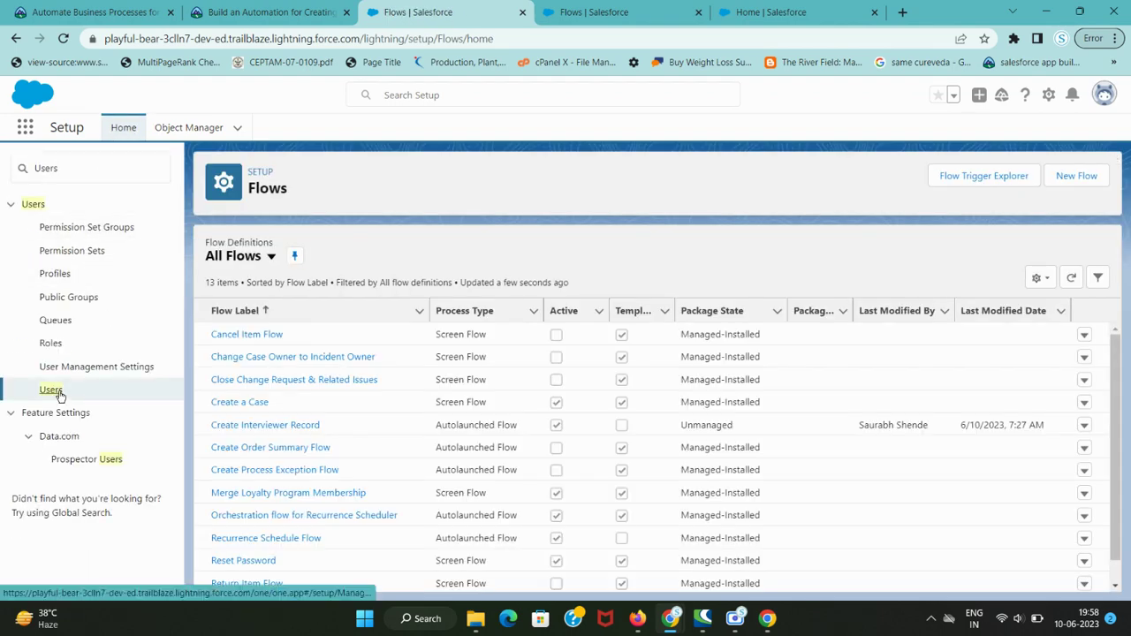
key("ctrl+shift+Tab")
key("ctrl+Tab")
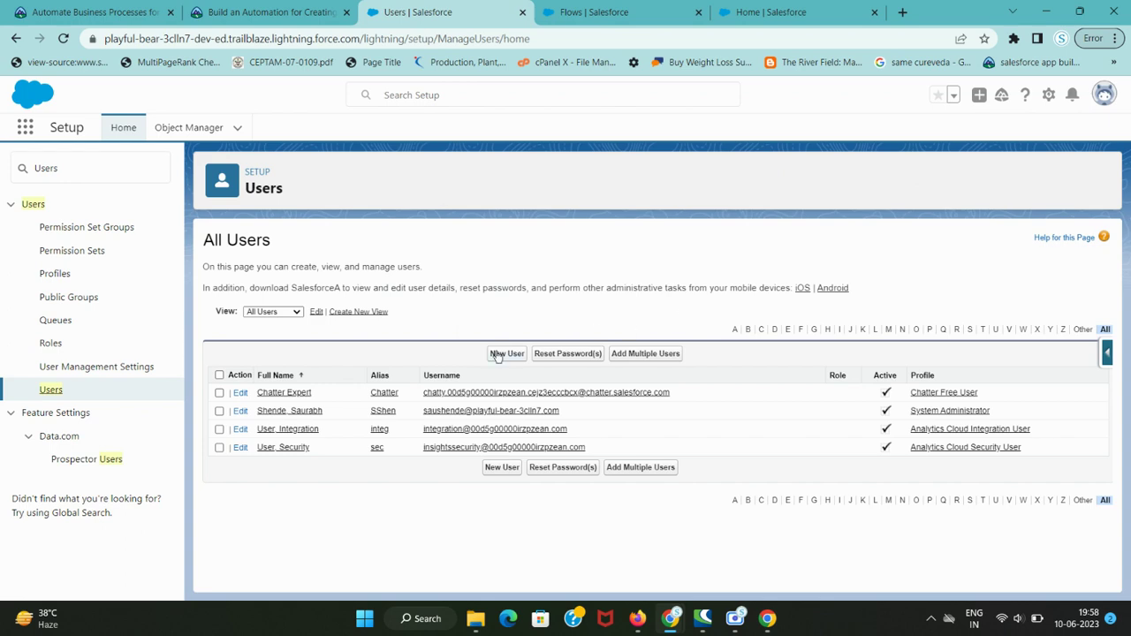
- Enter Kathy as the First Name on the new user form
key("ctrl+shift+Tab")
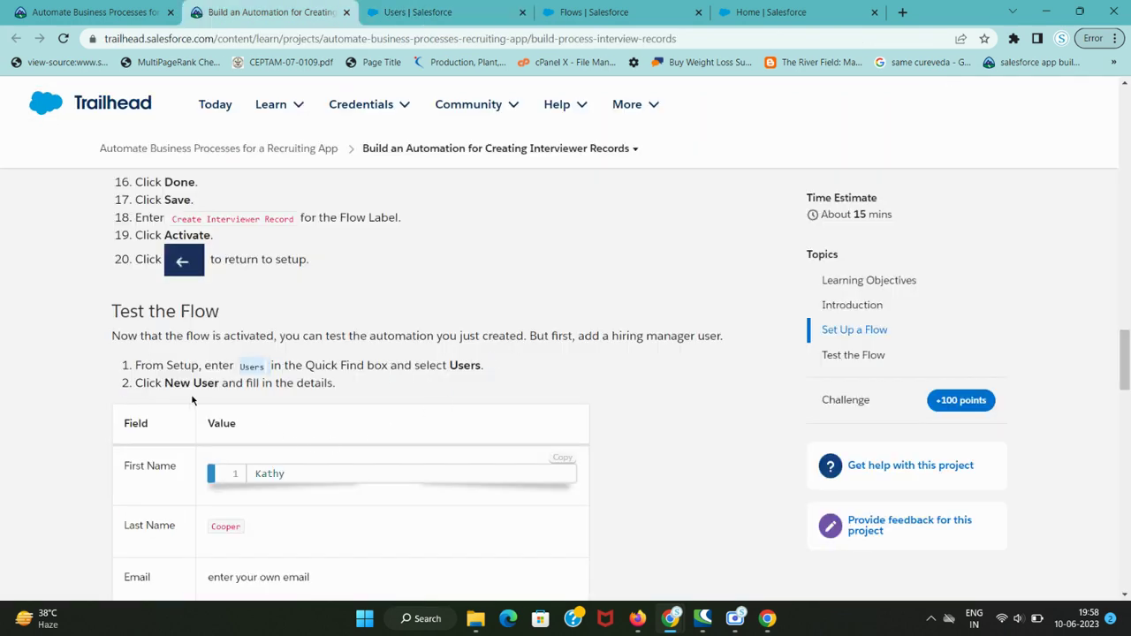
scroll(192, 400, "down", 2)
double_click(269, 326)
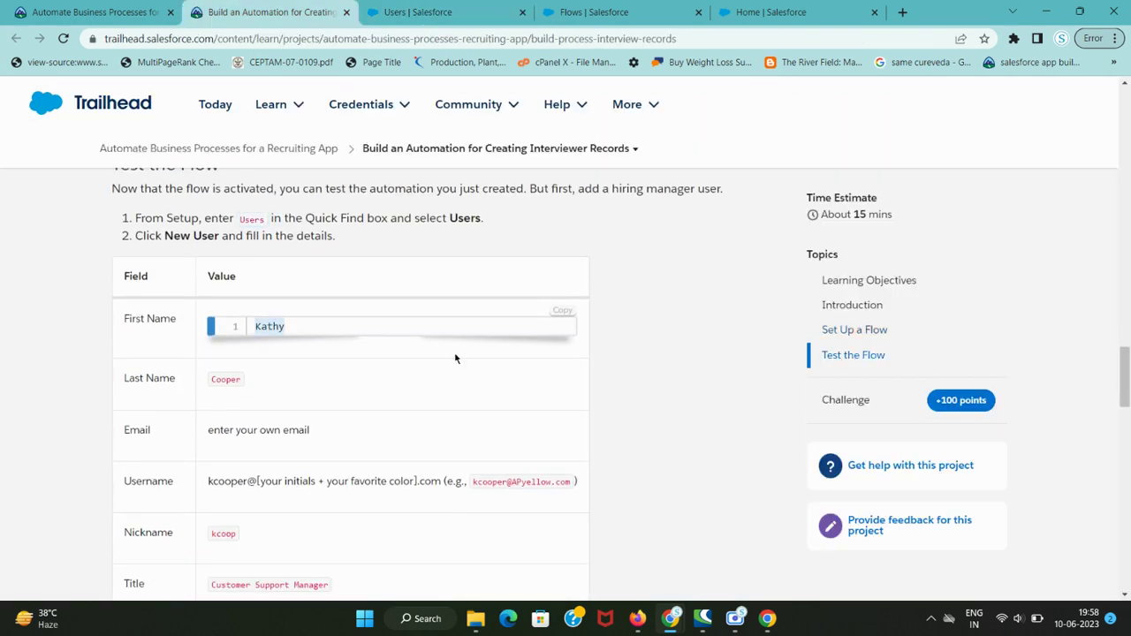
key("ctrl+c")
key("ctrl+Tab")
key("ctrl+v")
key("ctrl+shift+Tab")
left_click(222, 380)
- Enter last name Cooper, alias kcoop, and your own email address
double_click(214, 380)
key("ctrl+Tab")
left_click(426, 339)
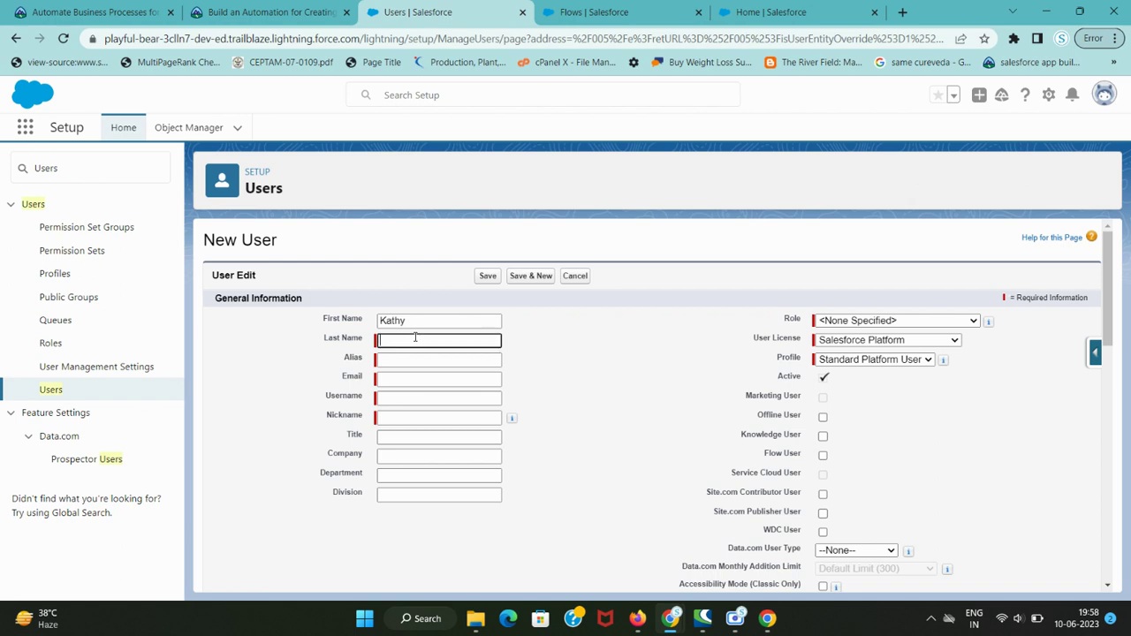
key("ctrl+v")
left_click(567, 384)
left_click(490, 360)
type("1")
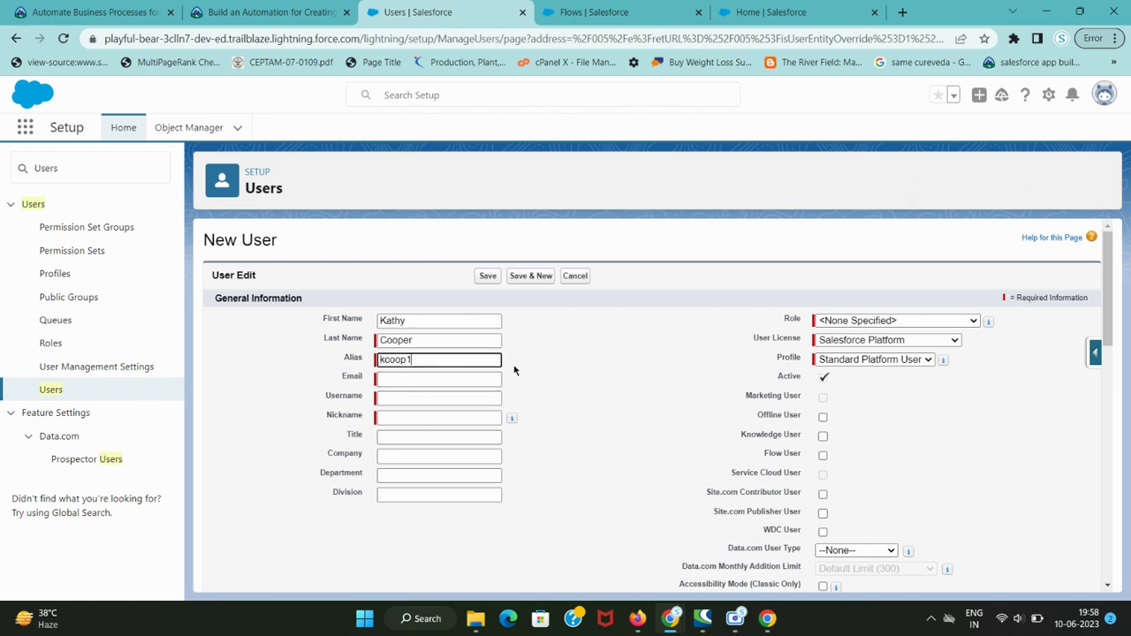
key("BackSpace")
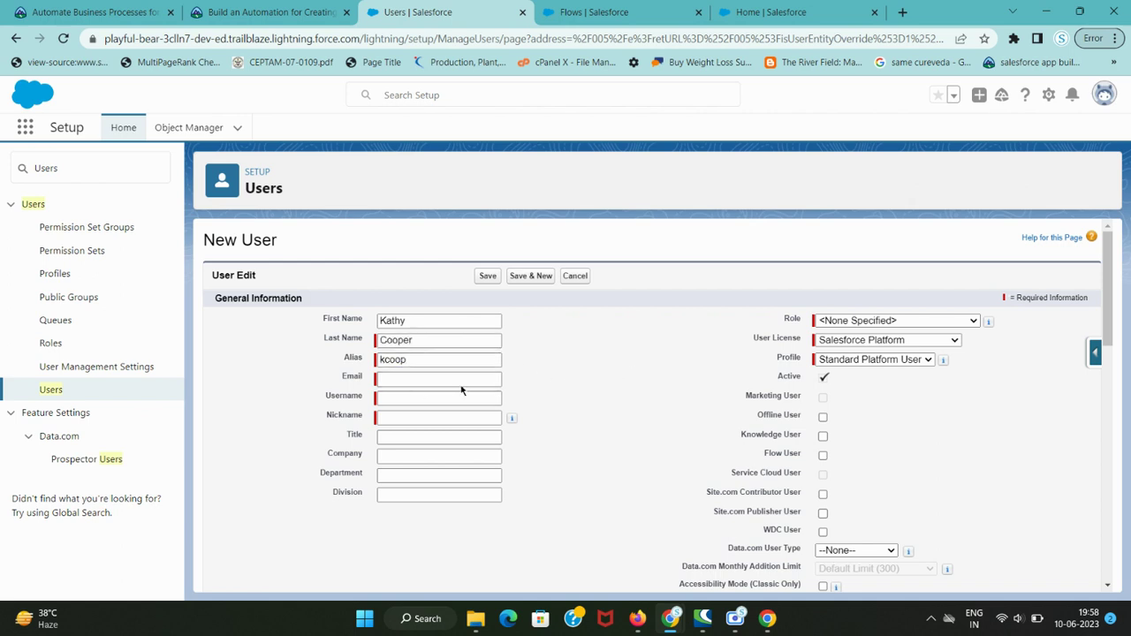
left_click(435, 378)
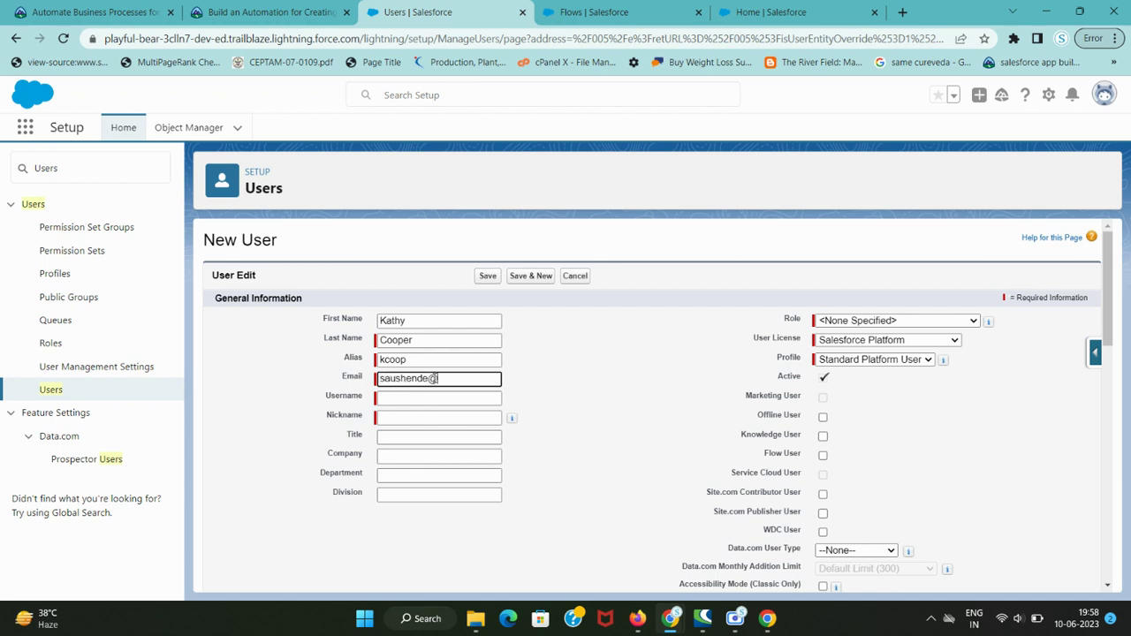
key("Tab")
left_click(582, 380)
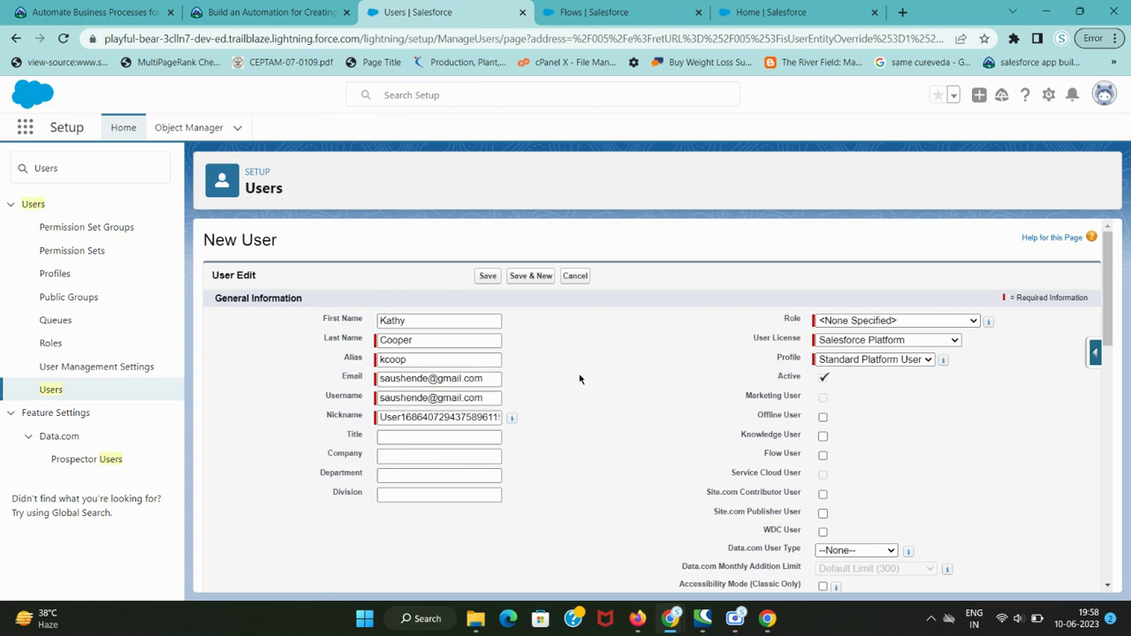
left_click(247, 11)
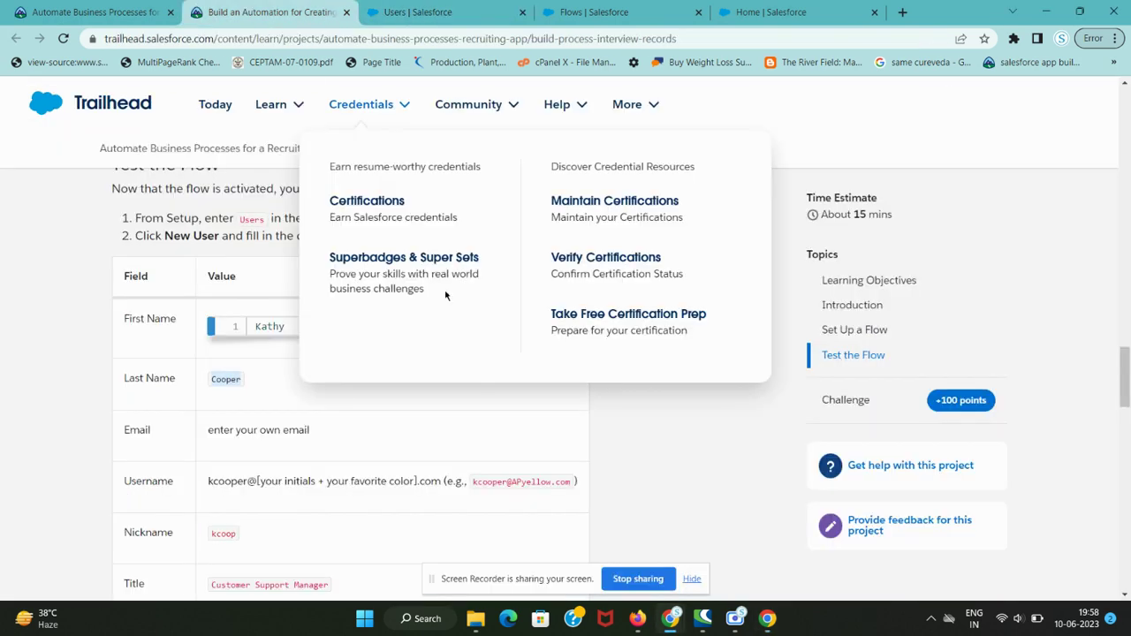
left_click(693, 580)
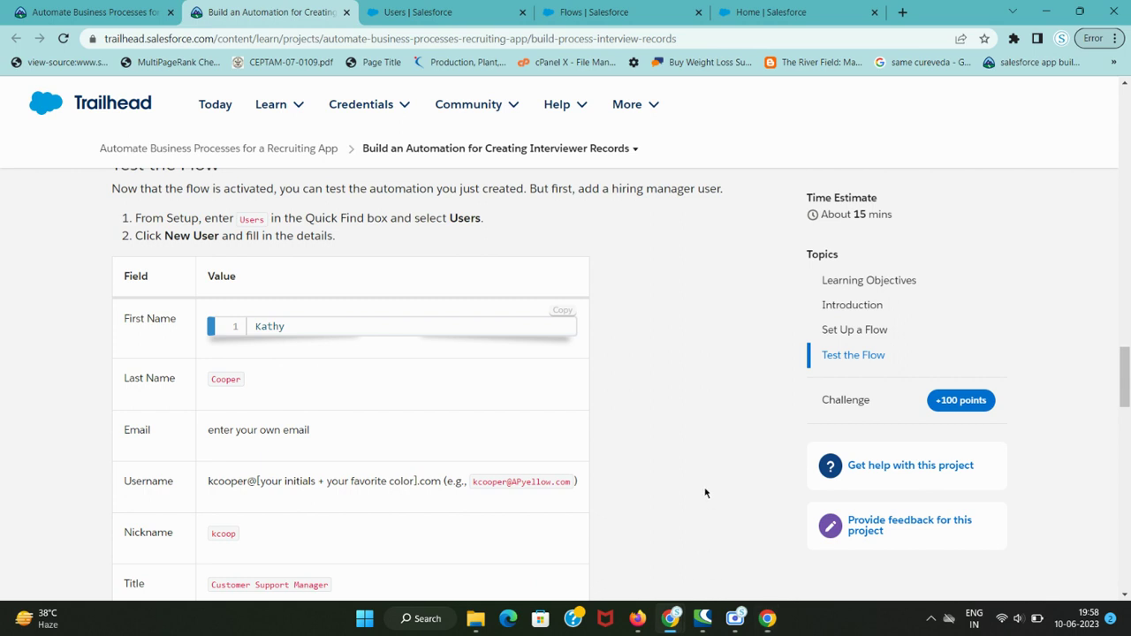
scroll(323, 424, "down", 1)
scroll(323, 424, "down", 1)
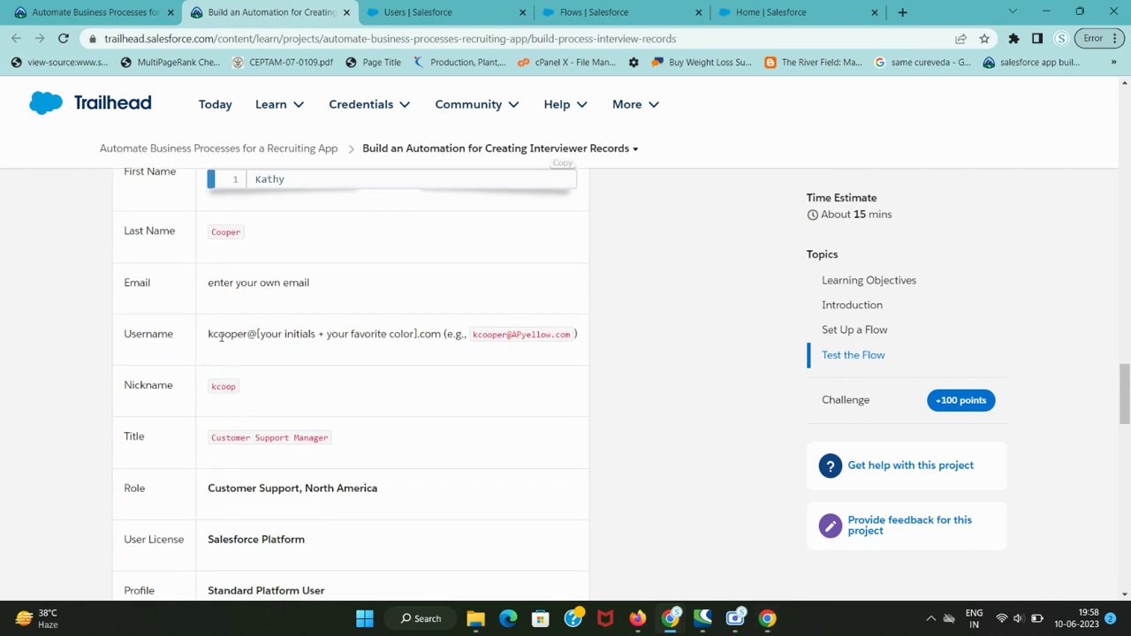
left_click_drag(208, 334, 257, 334)
key("ctrl+Tab")
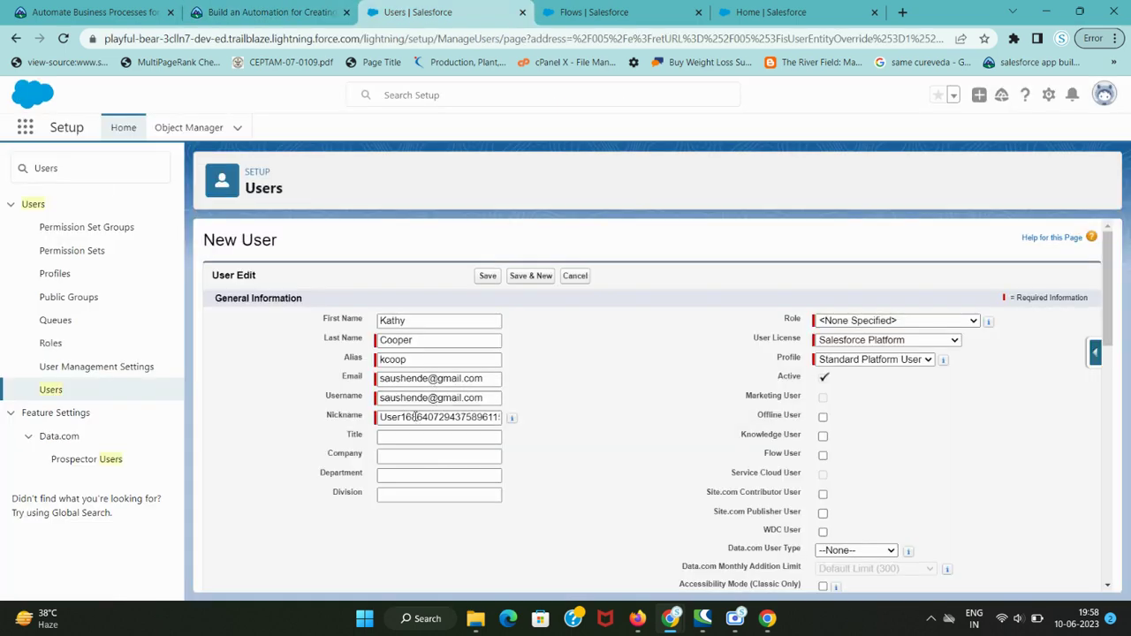
key("ctrl+shift+Tab")
key("ctrl+Tab")
left_click(419, 398)
double_click(419, 398)
key("ctrl+v")
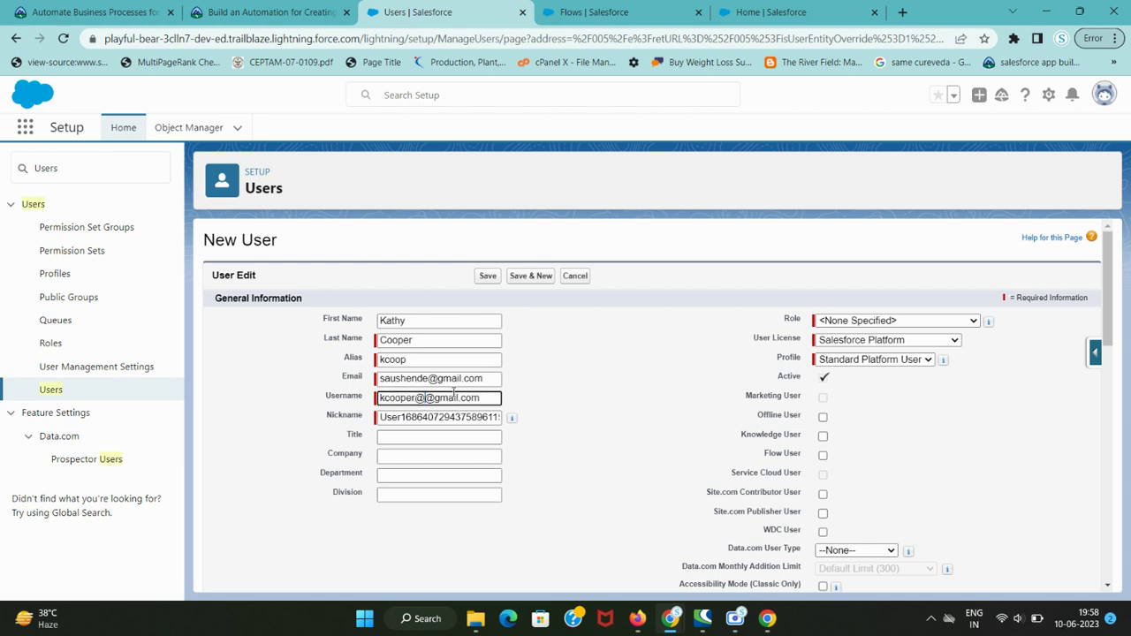
key("BackSpace")
key("ctrl+shift+Tab")
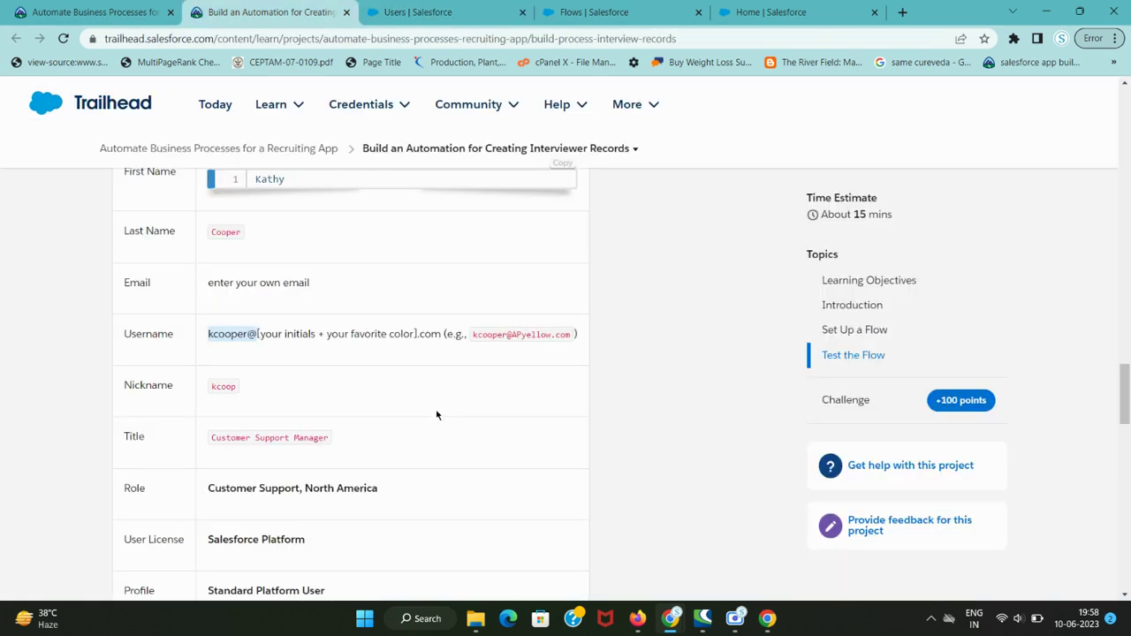
key("ctrl+Tab")
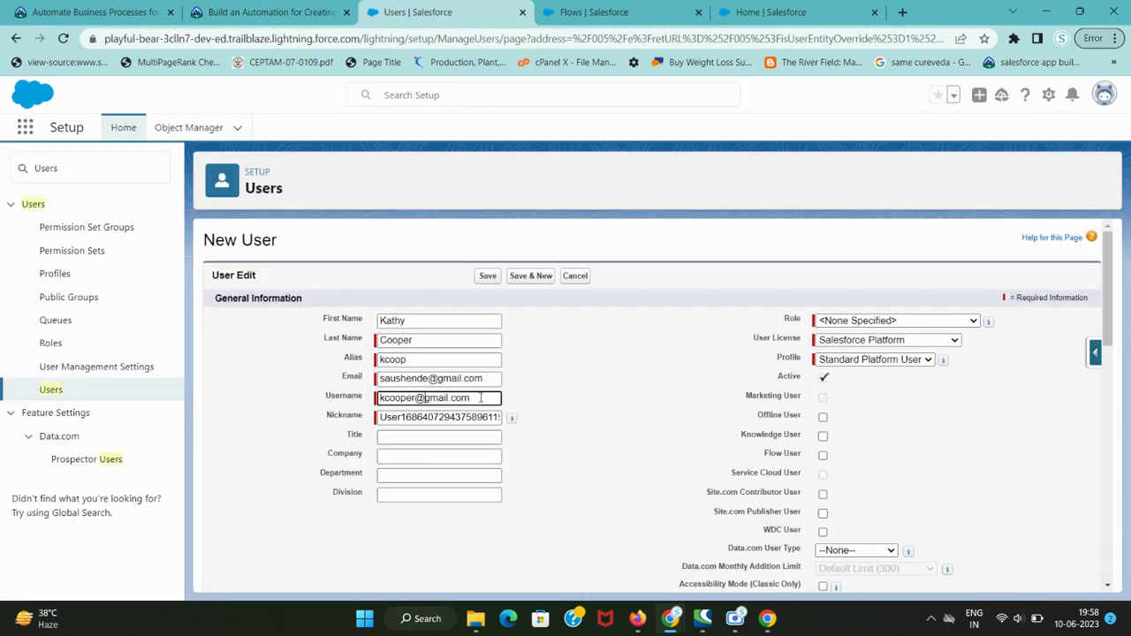
- Enter the new user's username and replace the nickname with kcoop
type("awaegreens")
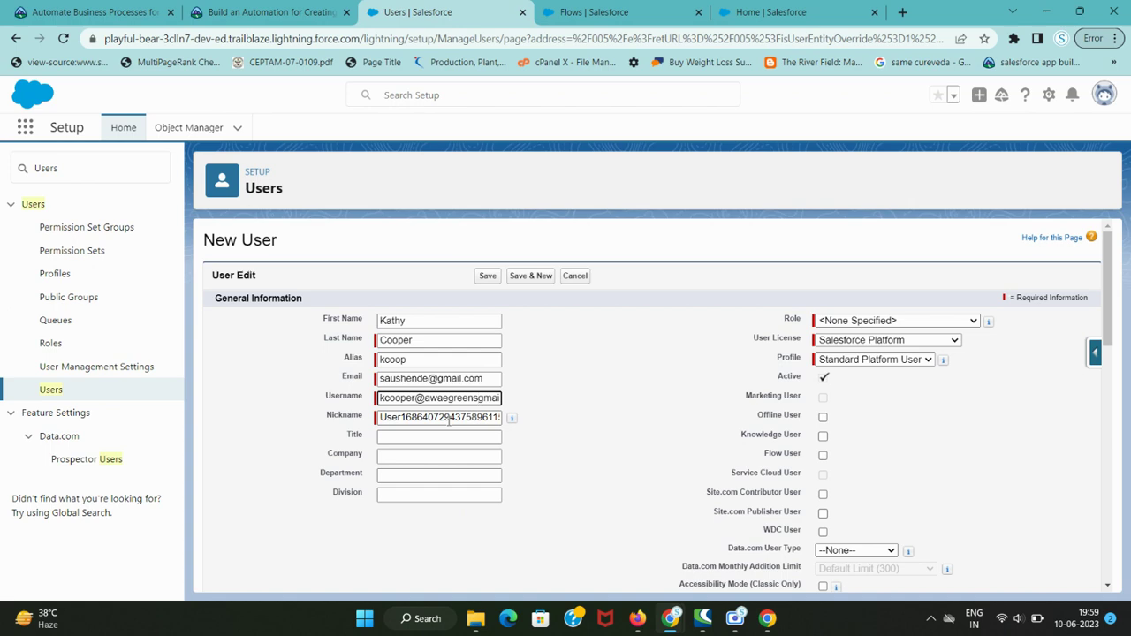
key("ctrl+shift+Tab")
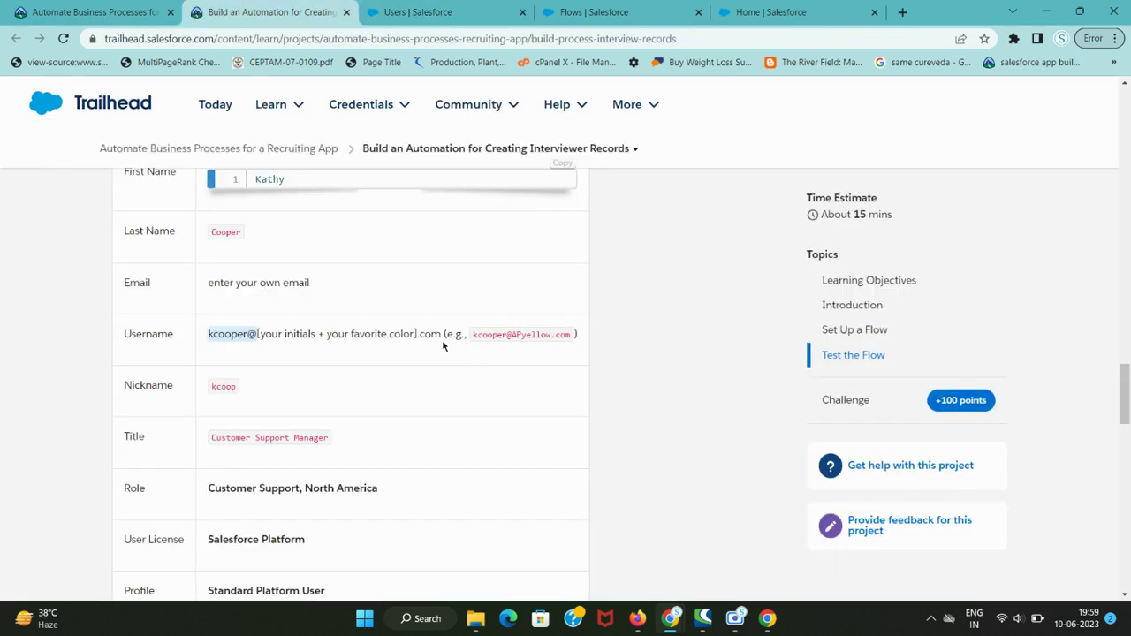
double_click(221, 390)
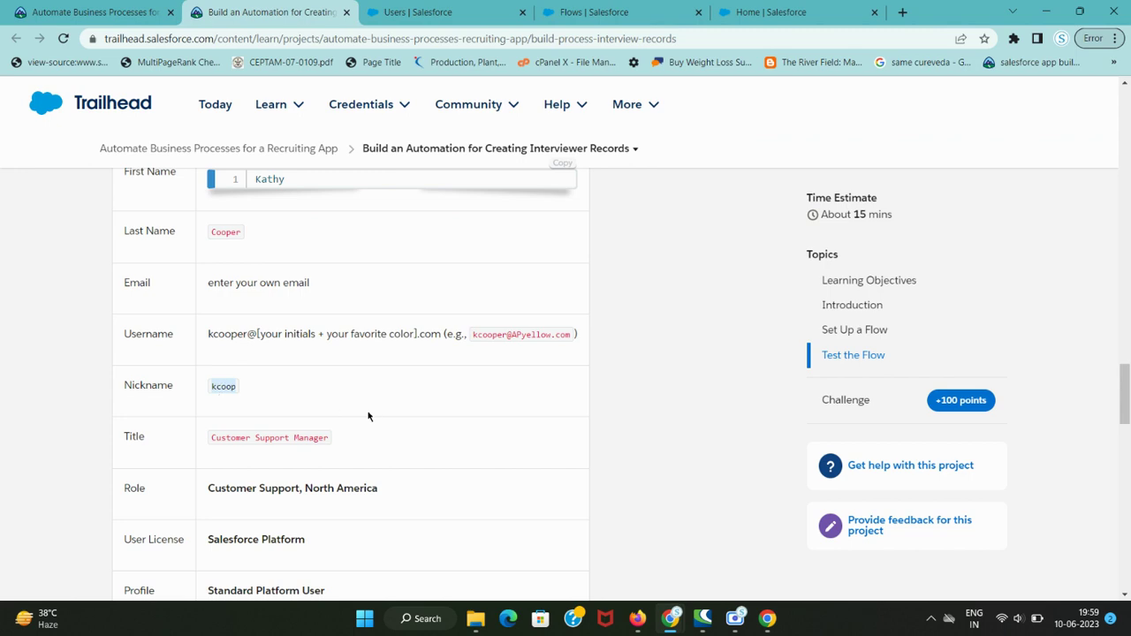
key("ctrl+Tab")
double_click(424, 417)
key("ctrl+v")
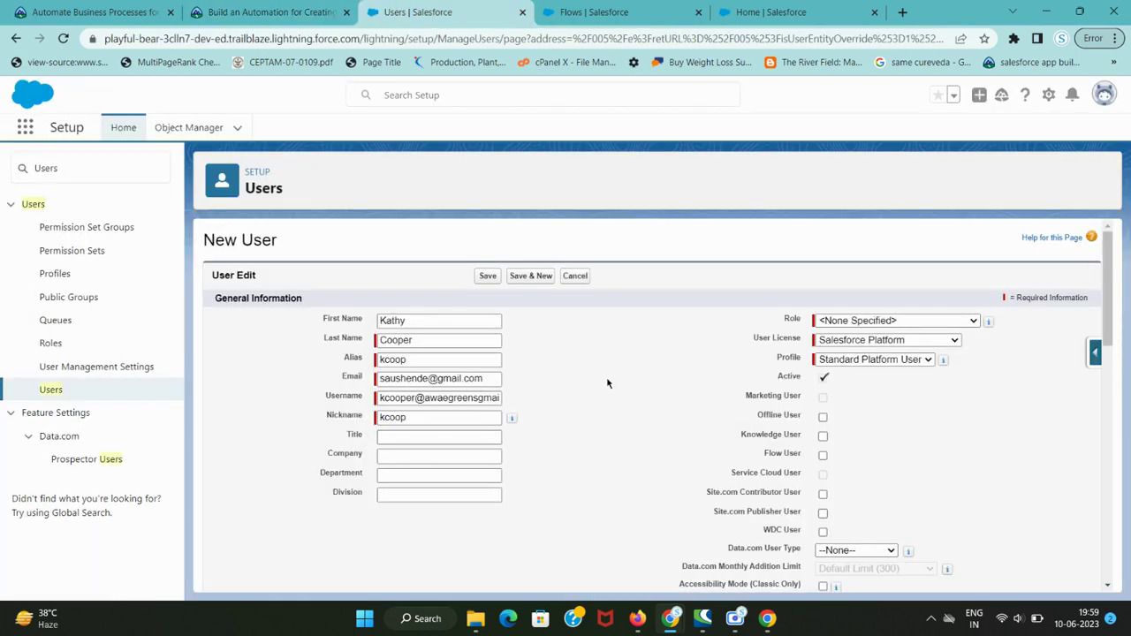
- Set the user's Title to Customer Support Manager
key("ctrl+shift+Tab")
triple_click(256, 440)
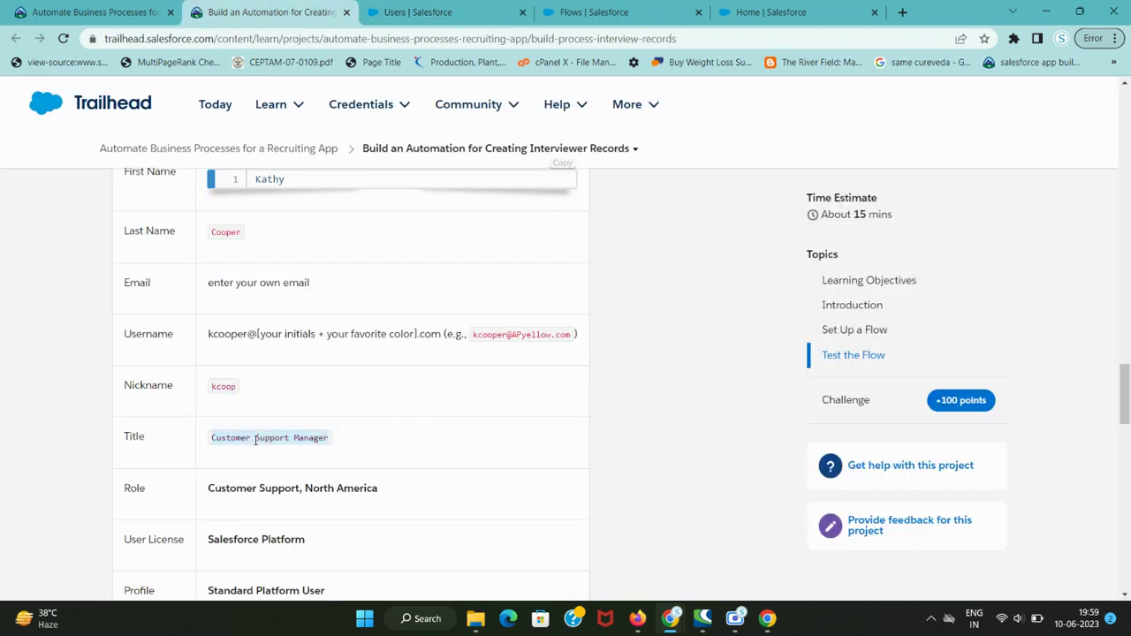
key("ctrl+c")
key("ctrl+Tab")
left_click(409, 437)
key("ctrl+v")
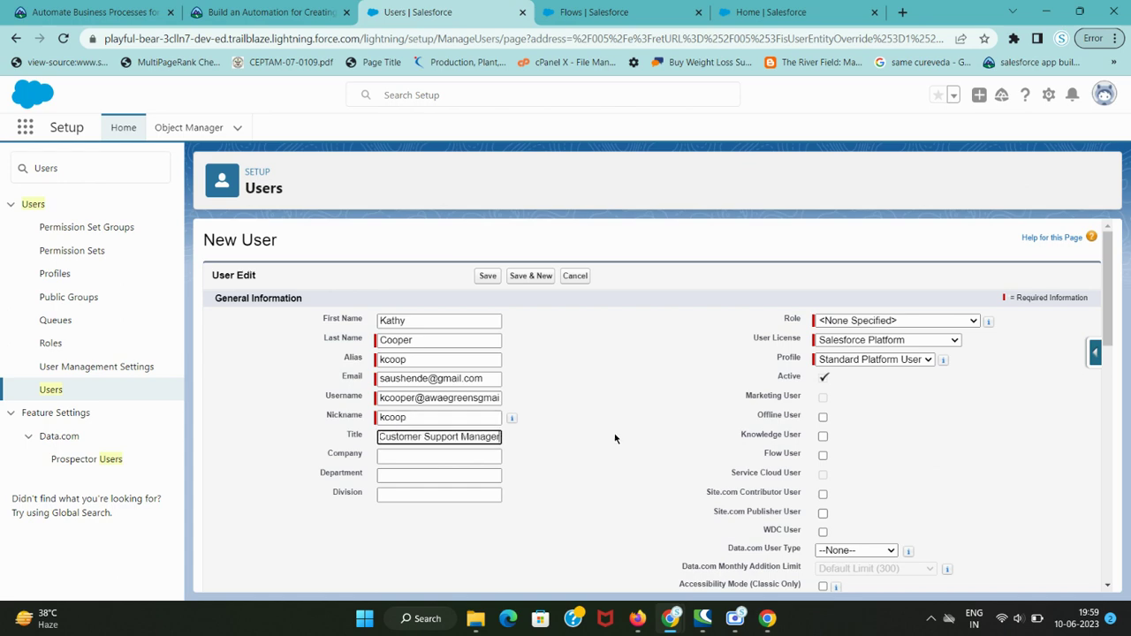
- Pick Customer Support, North America from the Role picklist
key("ctrl+shift+Tab")
scroll(217, 363, "down", 2)
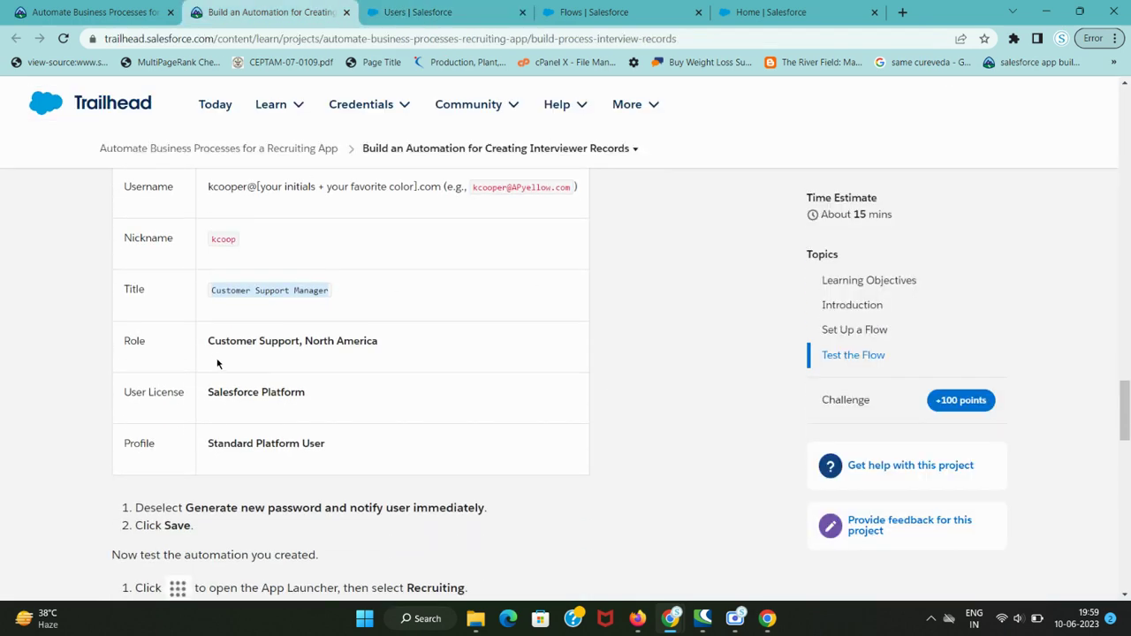
left_click_drag(209, 344, 422, 347)
key("ctrl+Tab")
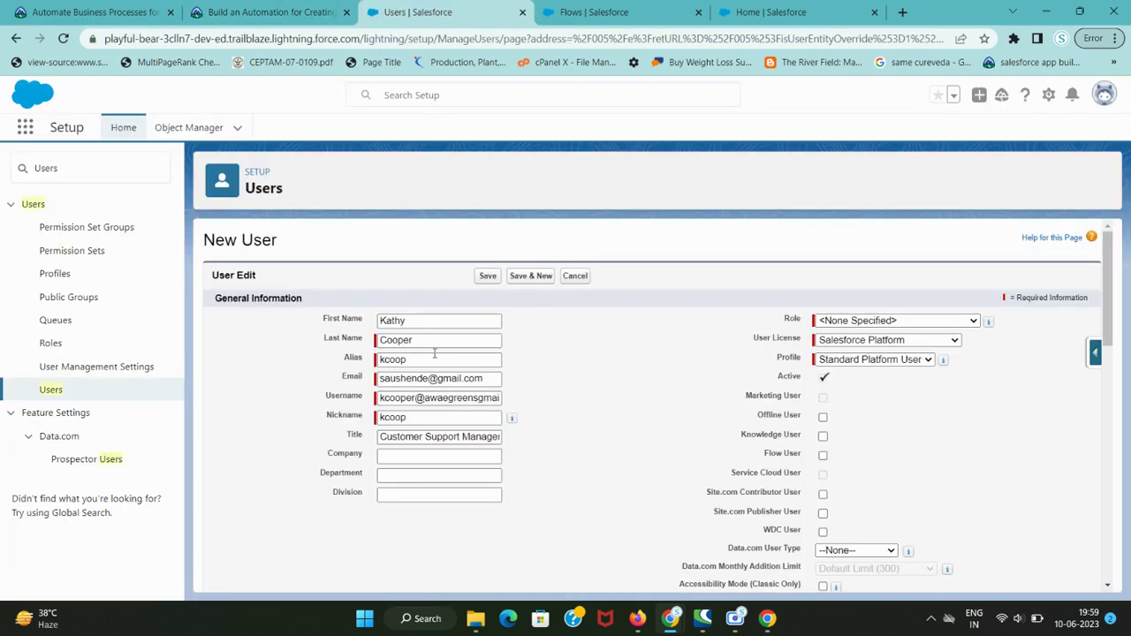
left_click(879, 322)
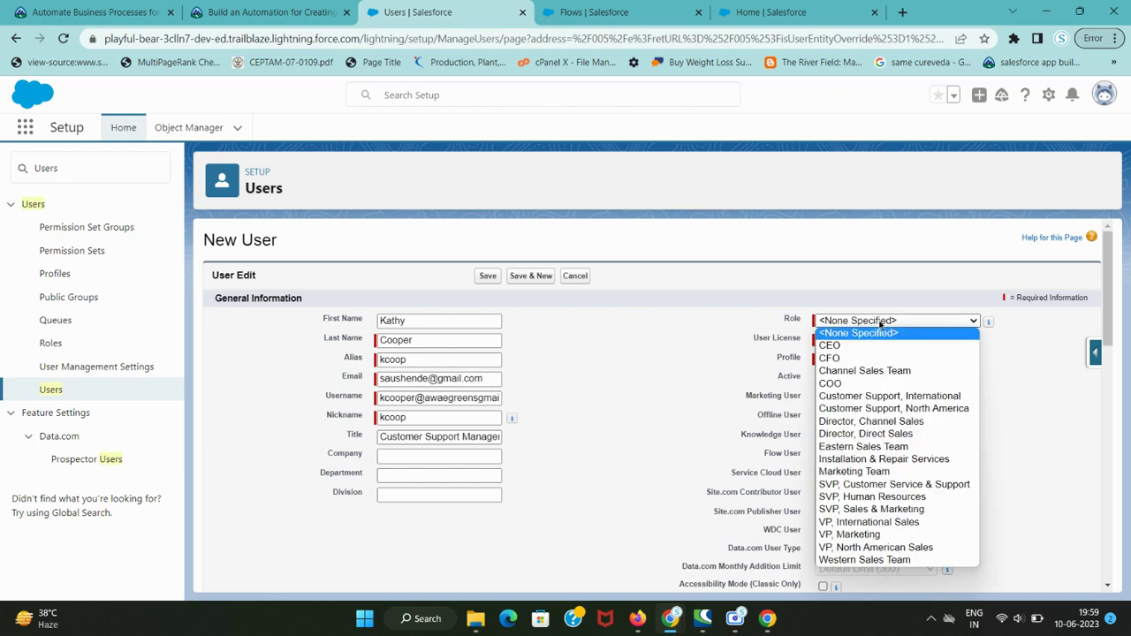
key("ctrl+shift+Tab")
key("ctrl+Tab")
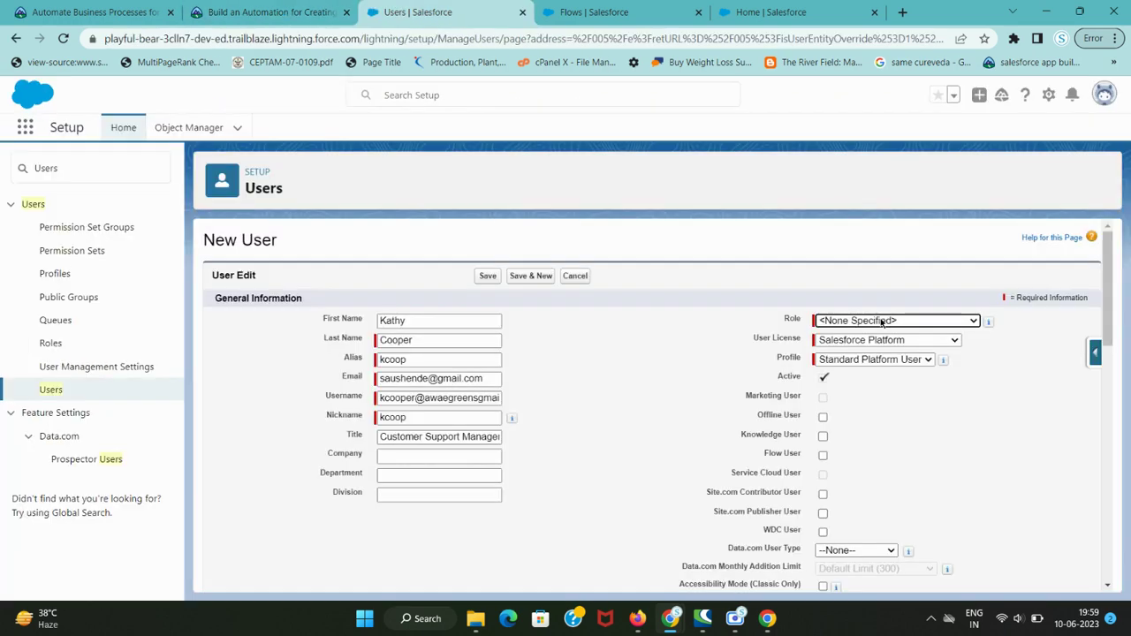
left_click(882, 322)
left_click(916, 409)
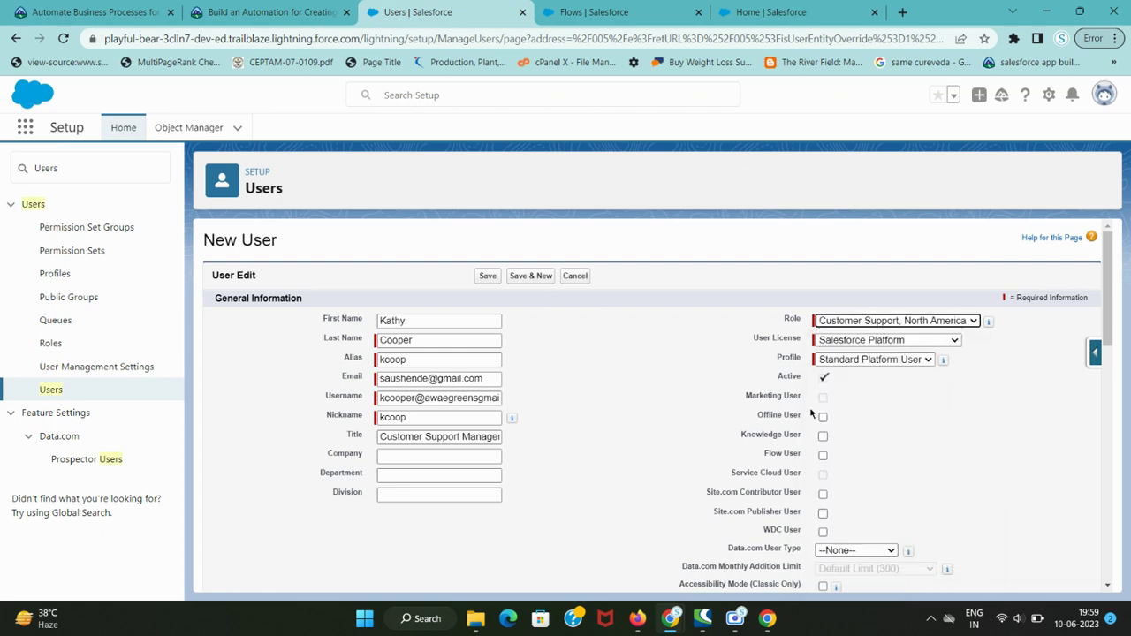
key("ctrl+shift+Tab")
key("ctrl+Tab")
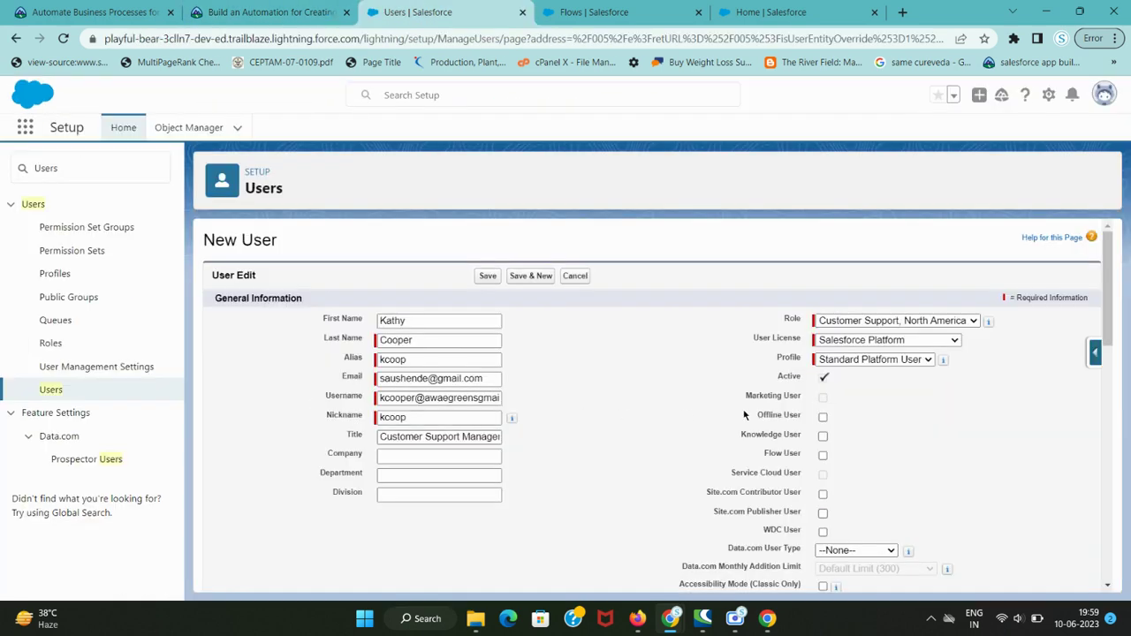
key("ctrl+shift+Tab")
scroll(625, 437, "down", 3)
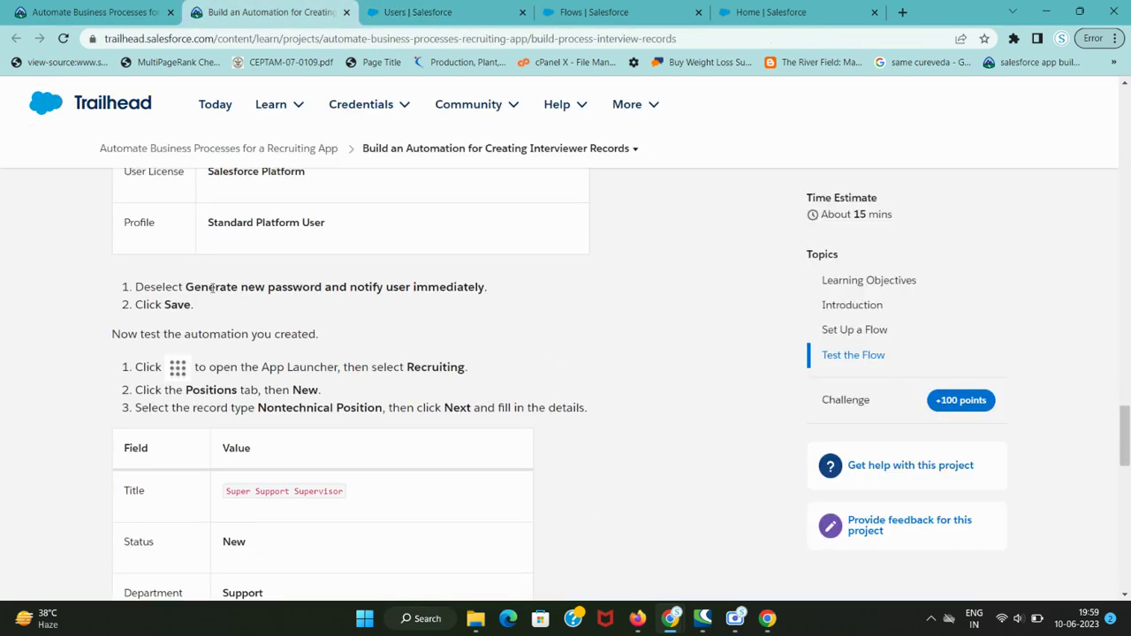
left_click_drag(186, 286, 412, 290)
key("ctrl+Tab")
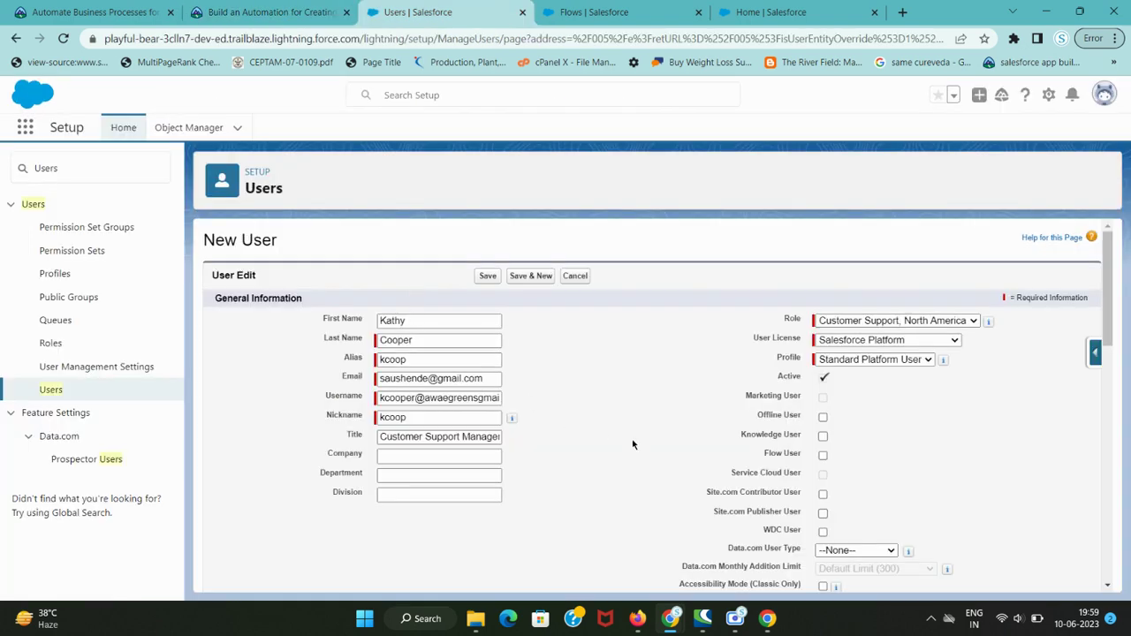
- Uncheck 'Generate new password and notify user immediately' and save the user
scroll(633, 444, "down", 5)
scroll(633, 444, "down", 5)
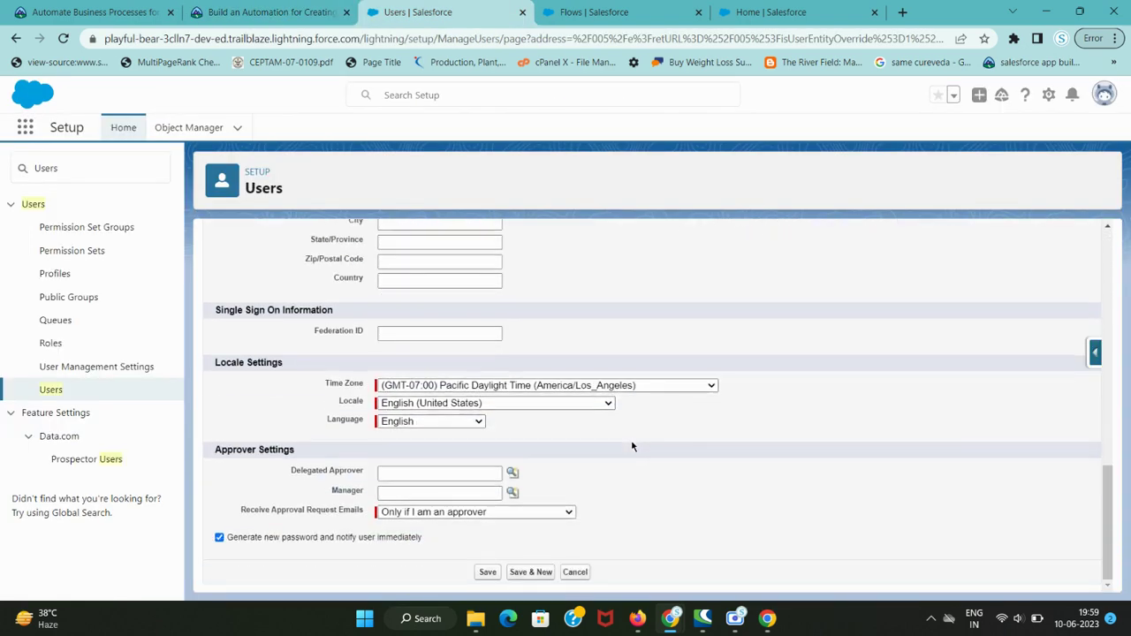
left_click(267, 538)
key("ctrl+shift+Tab")
key("ctrl+Tab")
left_click(486, 573)
- Copy the app name Recruiting from the Trailhead instructions
key("ctrl+shift+Tab")
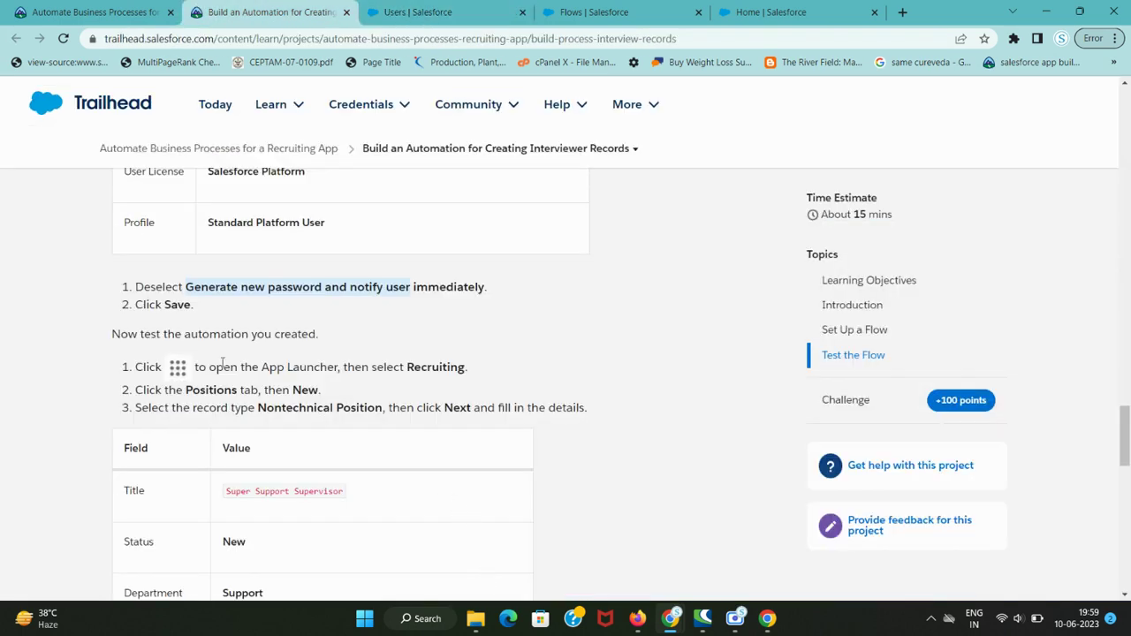
double_click(431, 370)
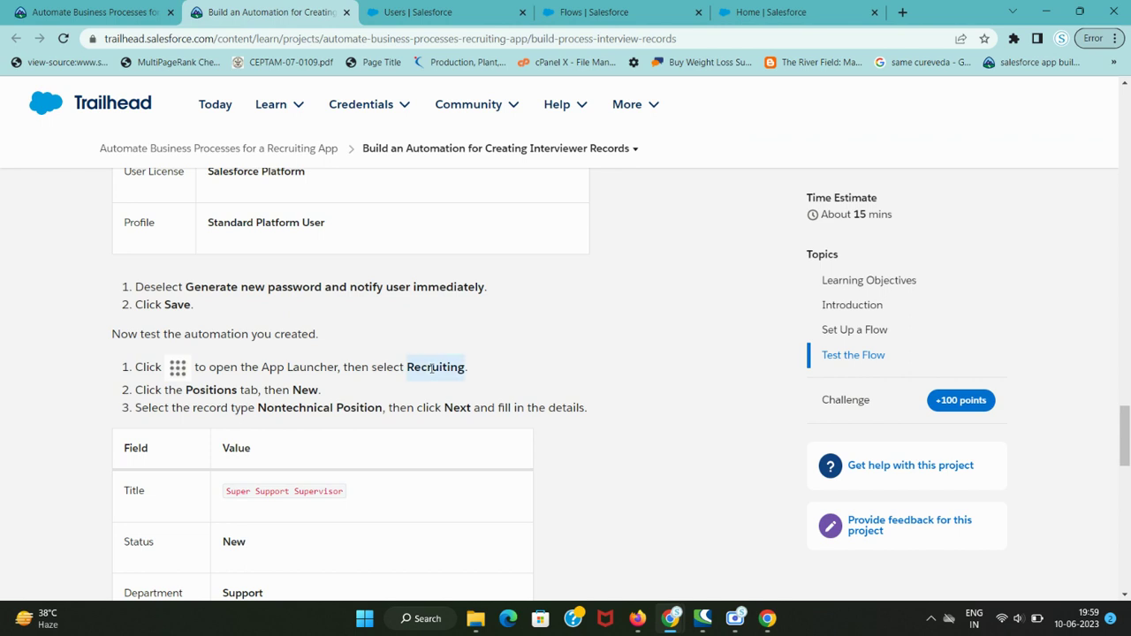
key("ctrl+Tab")
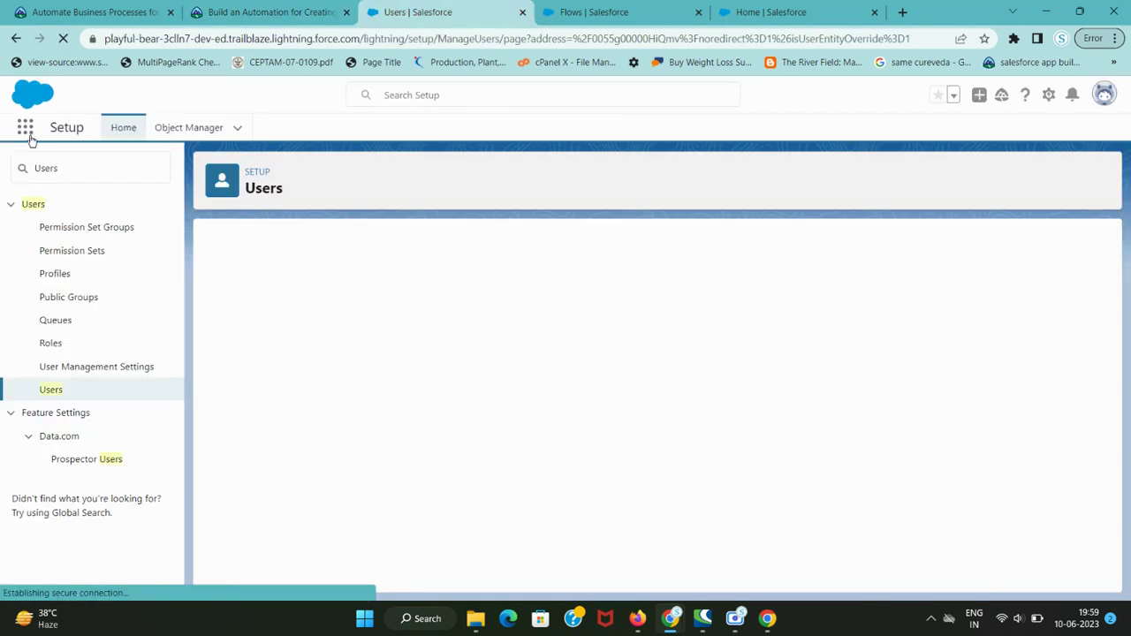
- Launch the Recruiting app from the App Launcher search
left_click(27, 129)
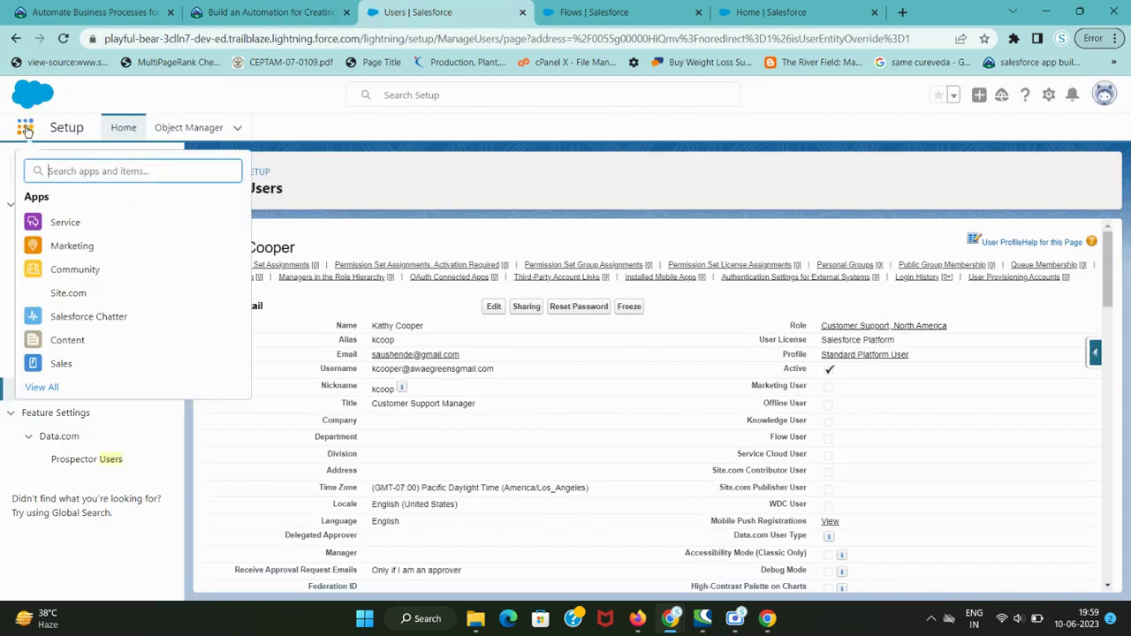
key("ctrl+v")
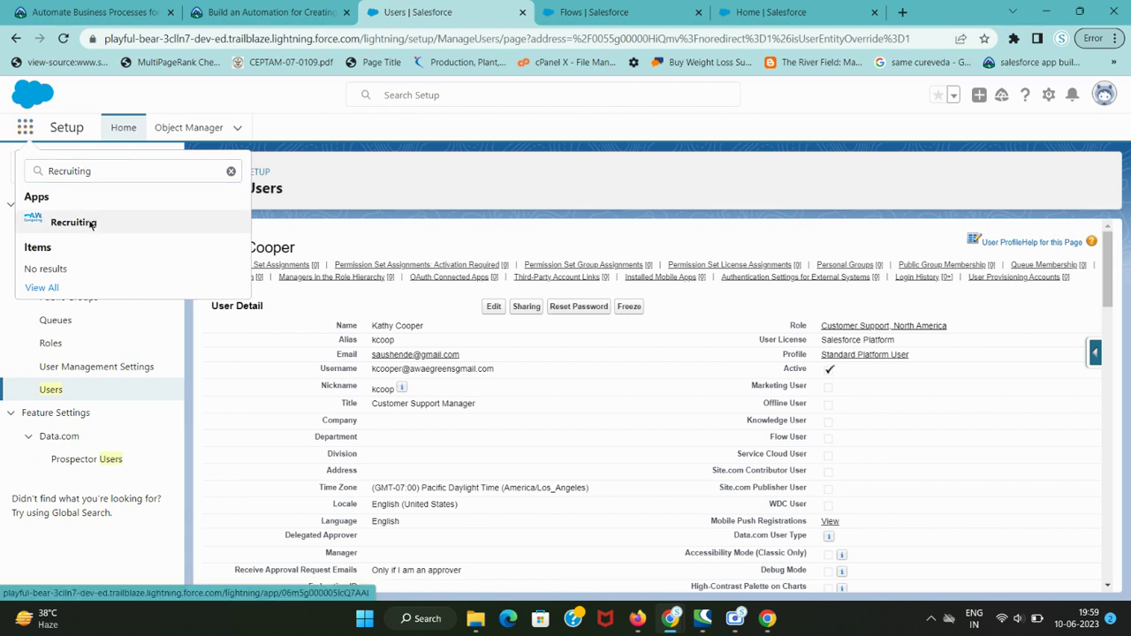
left_click(92, 225)
key("ctrl+shift+Tab")
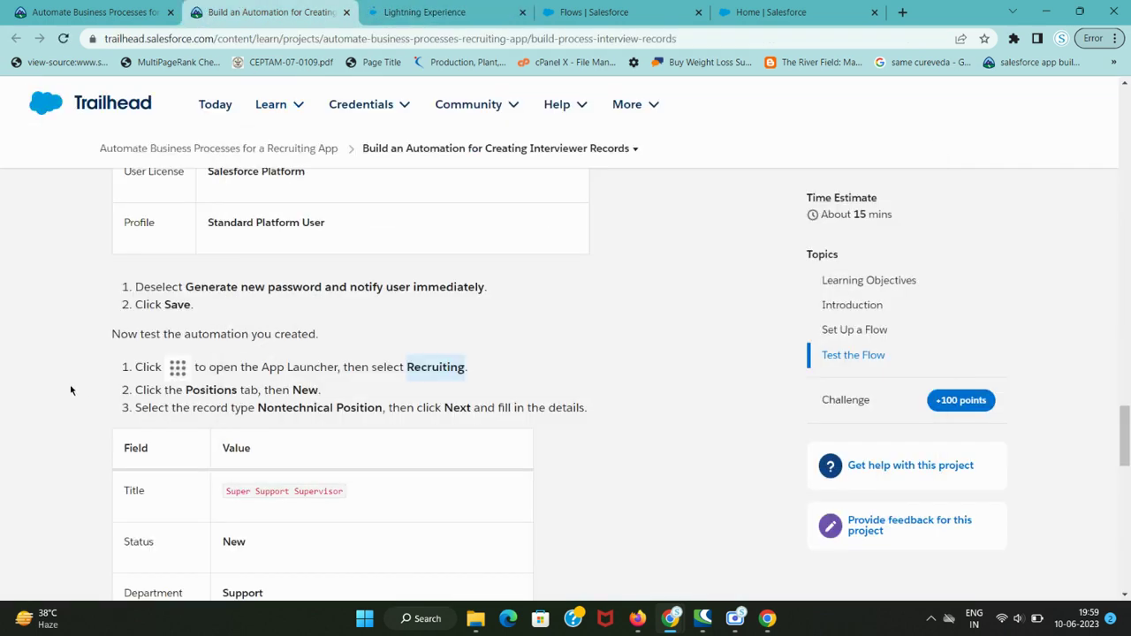
key("ctrl+Tab")
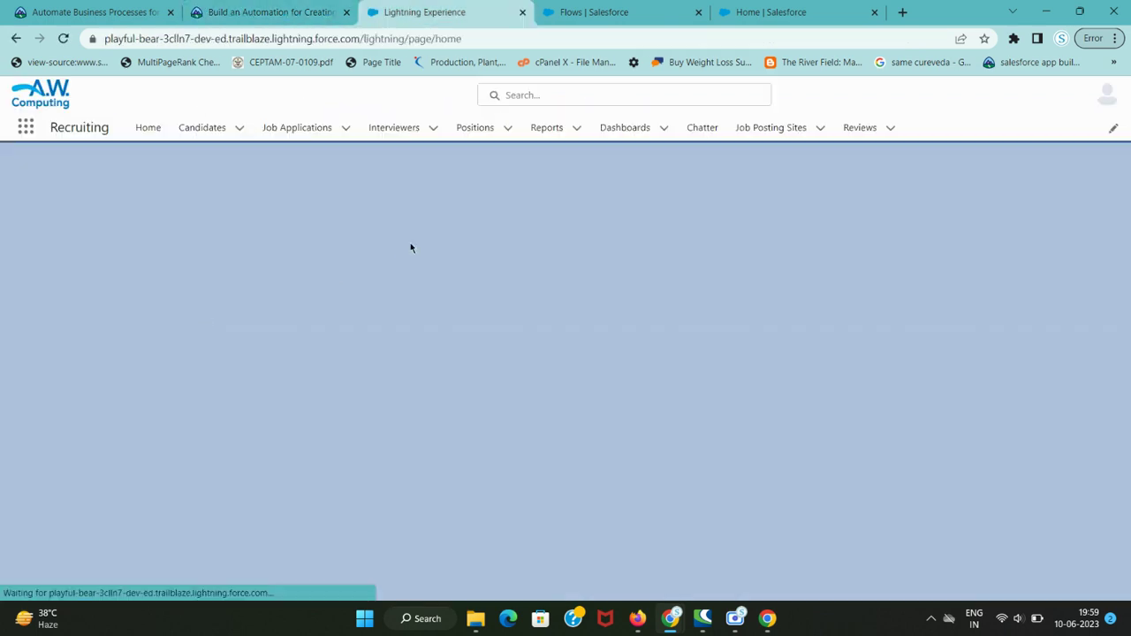
- Start a new record from the Positions tab, noting the Nontechnical Position record type
left_click(485, 137)
key("ctrl+shift+Tab")
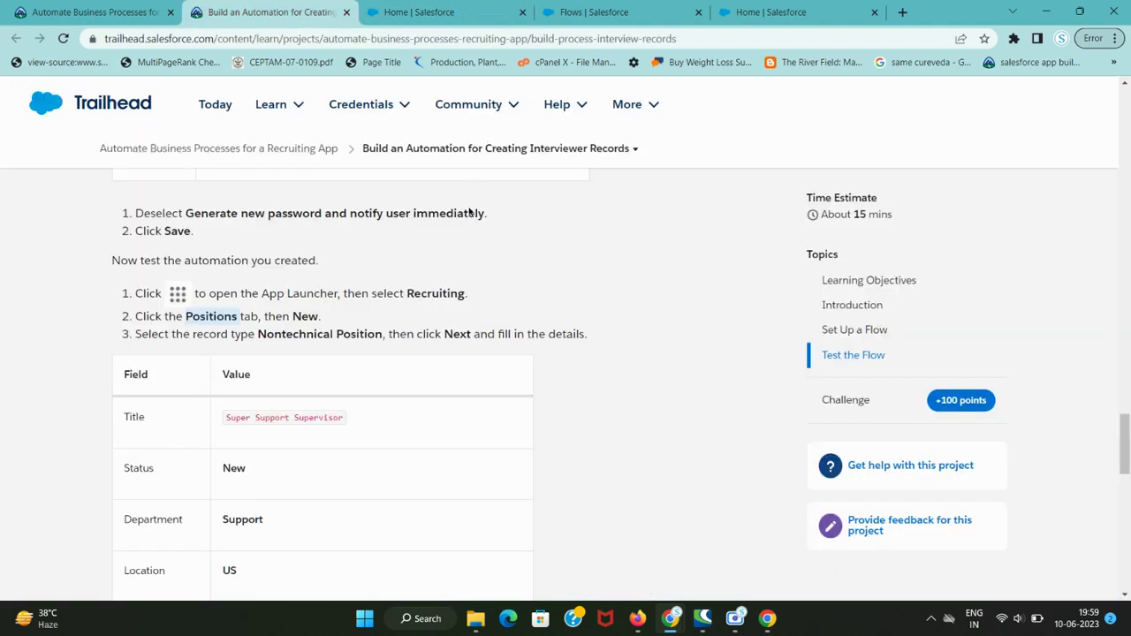
key("ctrl+Tab")
key("ctrl+shift+Tab")
key("ctrl+Tab")
left_click(947, 180)
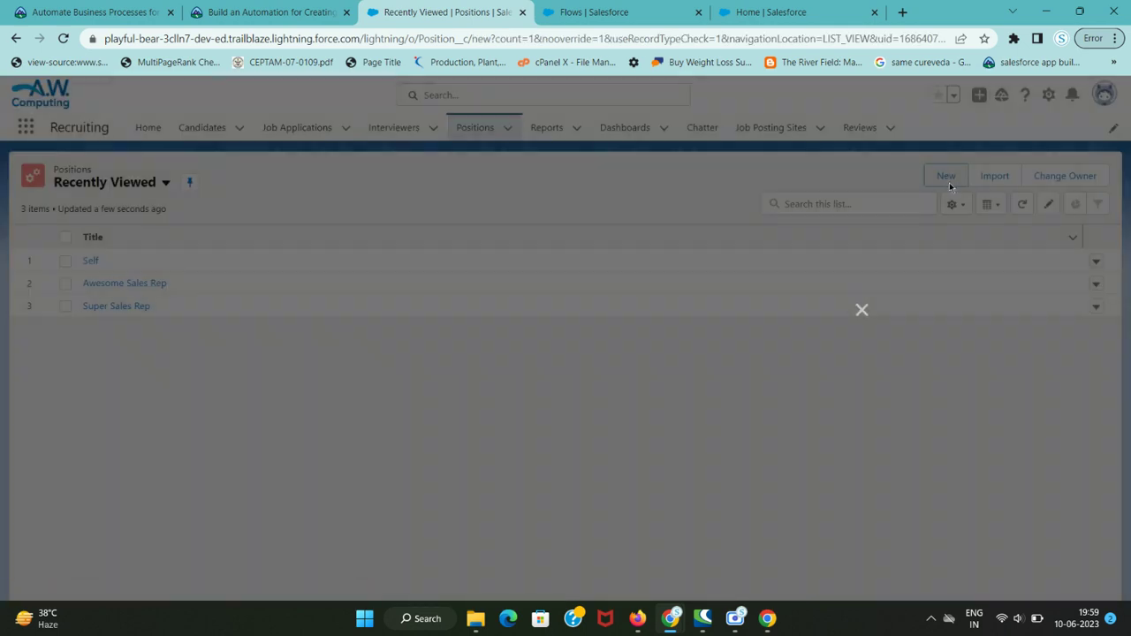
key("ctrl+shift+Tab")
left_click_drag(258, 333, 382, 334)
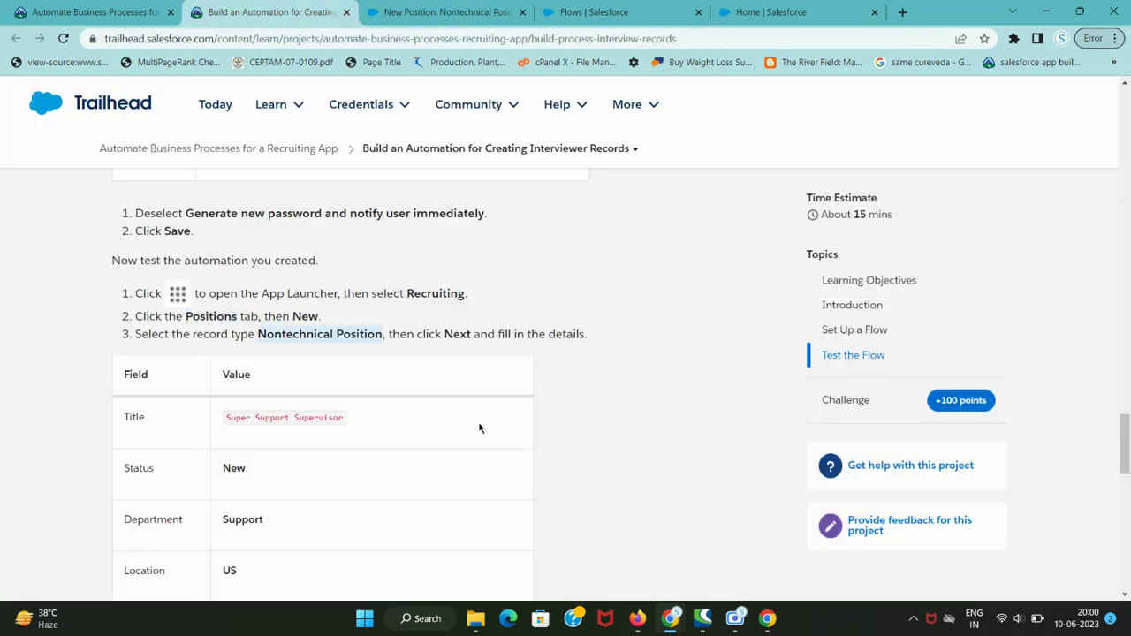
- Paste Super Support Supervisor into the position's Title field
key("ctrl+Tab")
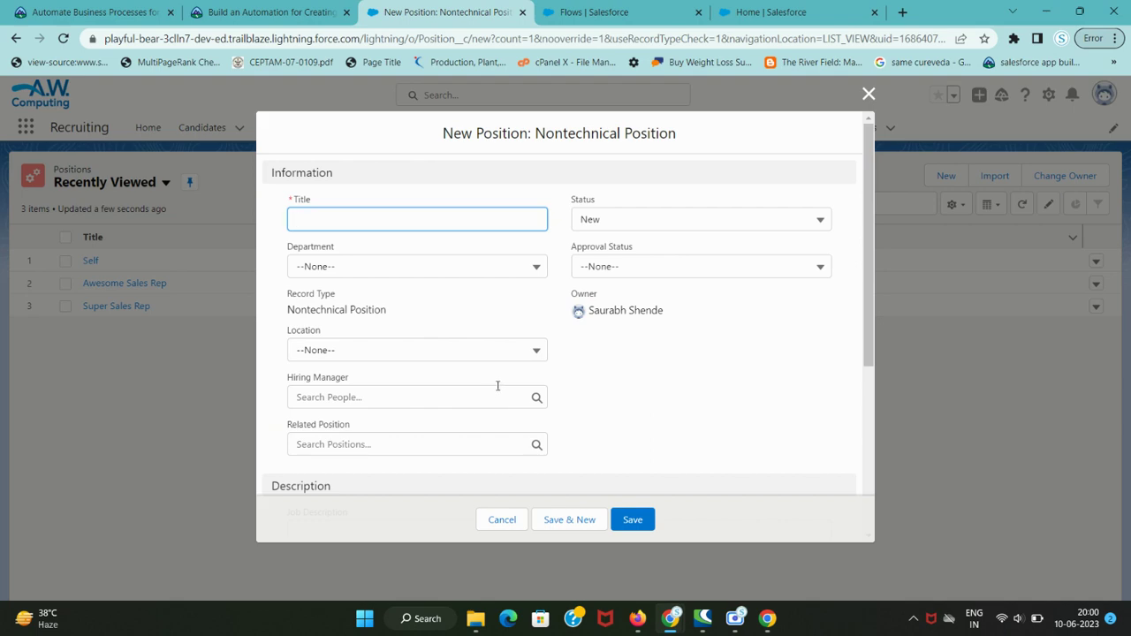
key("ctrl+shift+Tab")
key("ctrl+Tab")
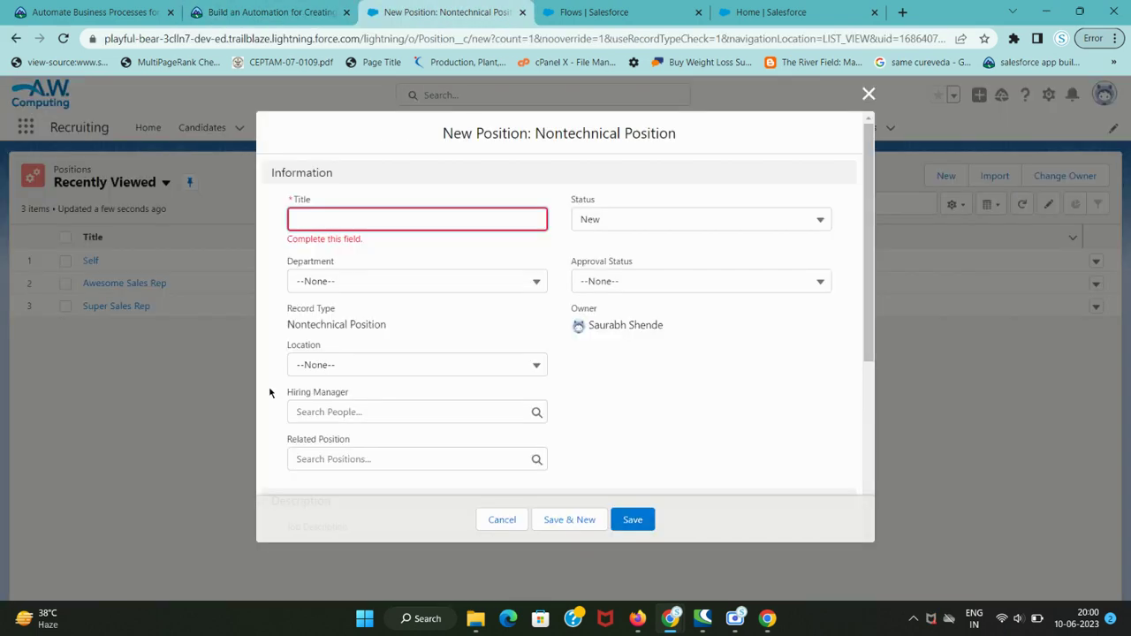
key("ctrl+shift+Tab")
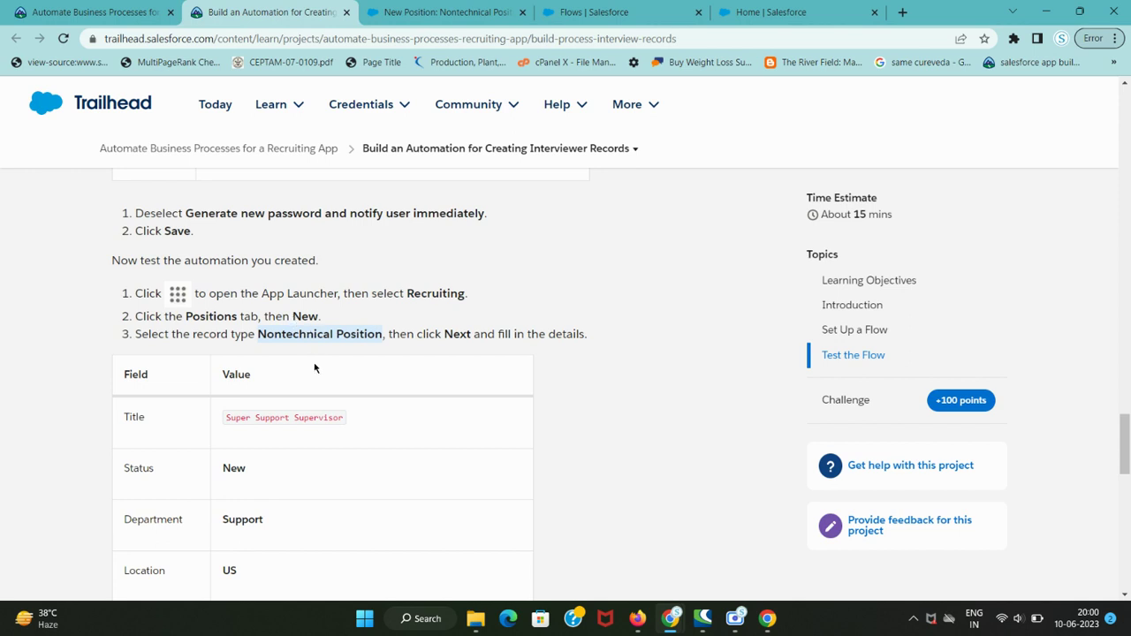
scroll(314, 367, "down", 1)
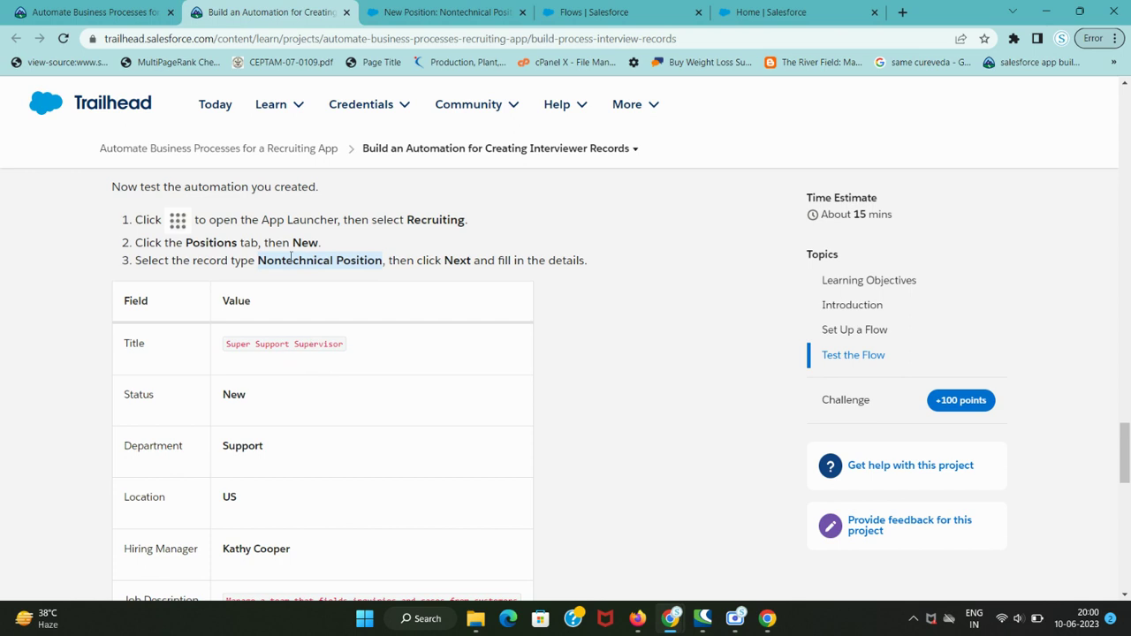
left_click_drag(226, 346, 351, 336)
key("ctrl+c")
key("ctrl+Tab")
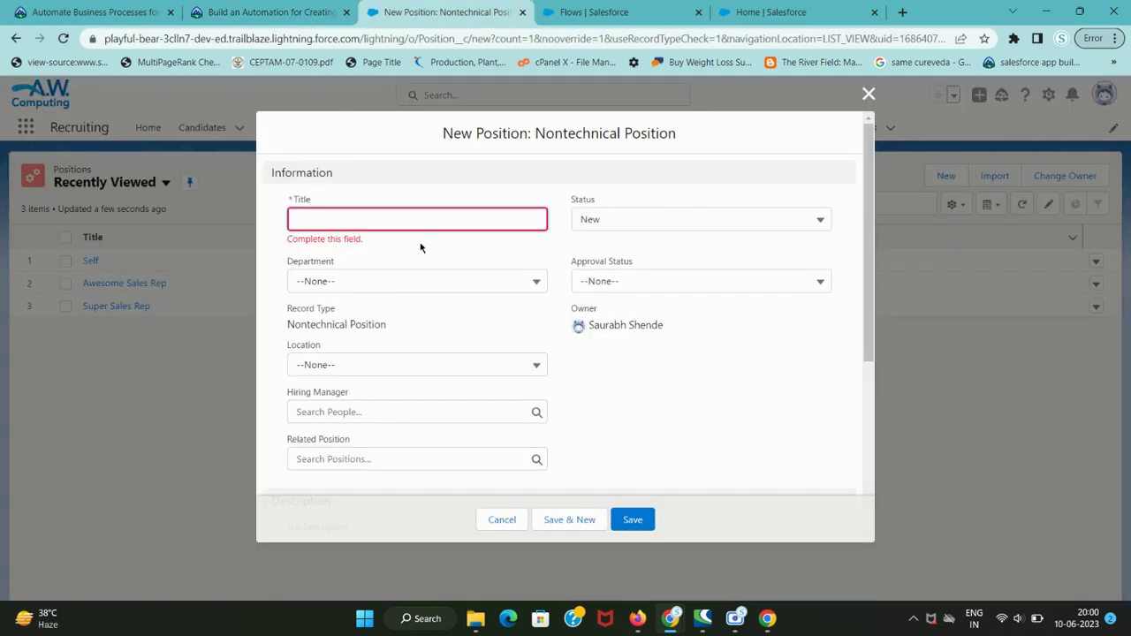
key("ctrl+v")
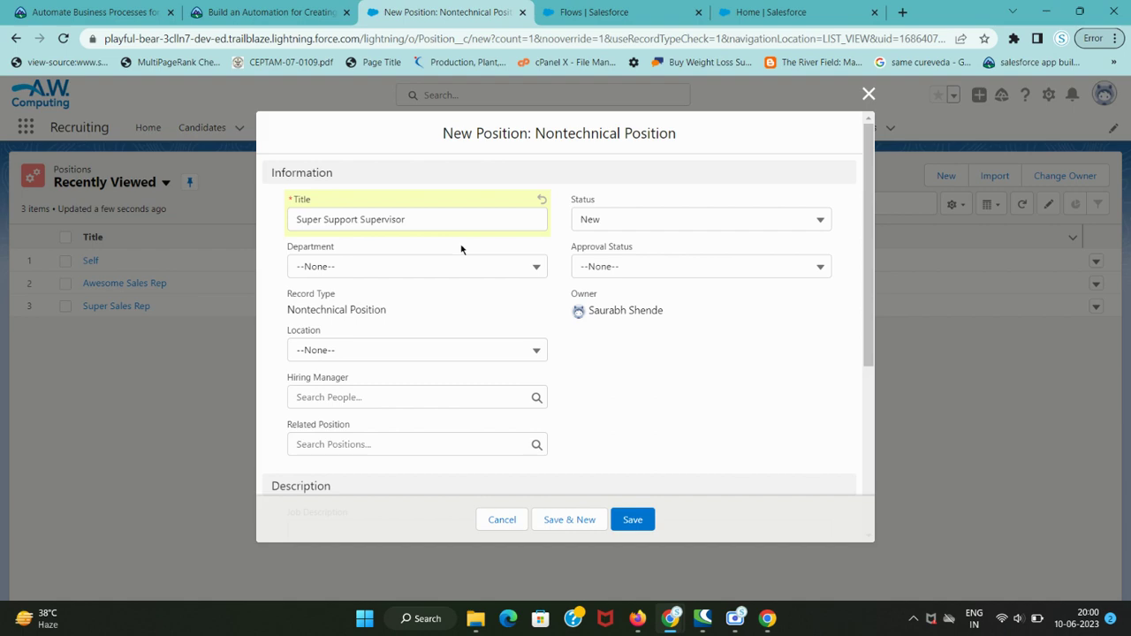
- Look up the required department in the instructions and zoom the form in
key("ctrl+shift+Tab")
key("ctrl+Tab")
key("ctrl+shift+Tab")
key("ctrl+Tab")
left_click(457, 269)
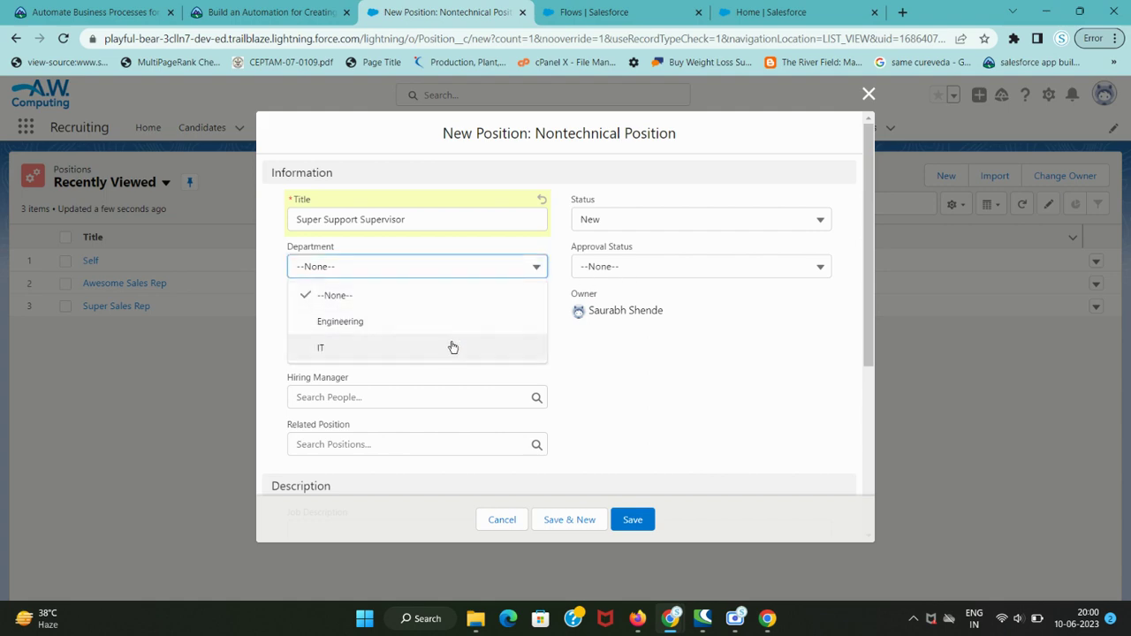
key("ctrl+shift+Tab")
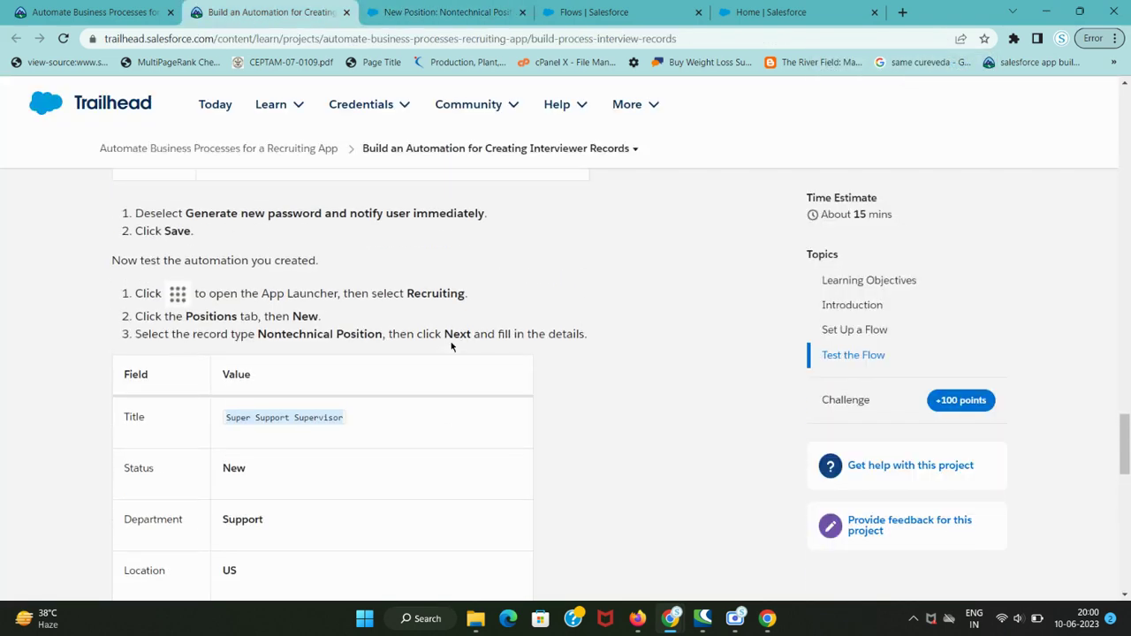
key("ctrl+Tab")
key("ctrl+plus")
key("ctrl+plus")
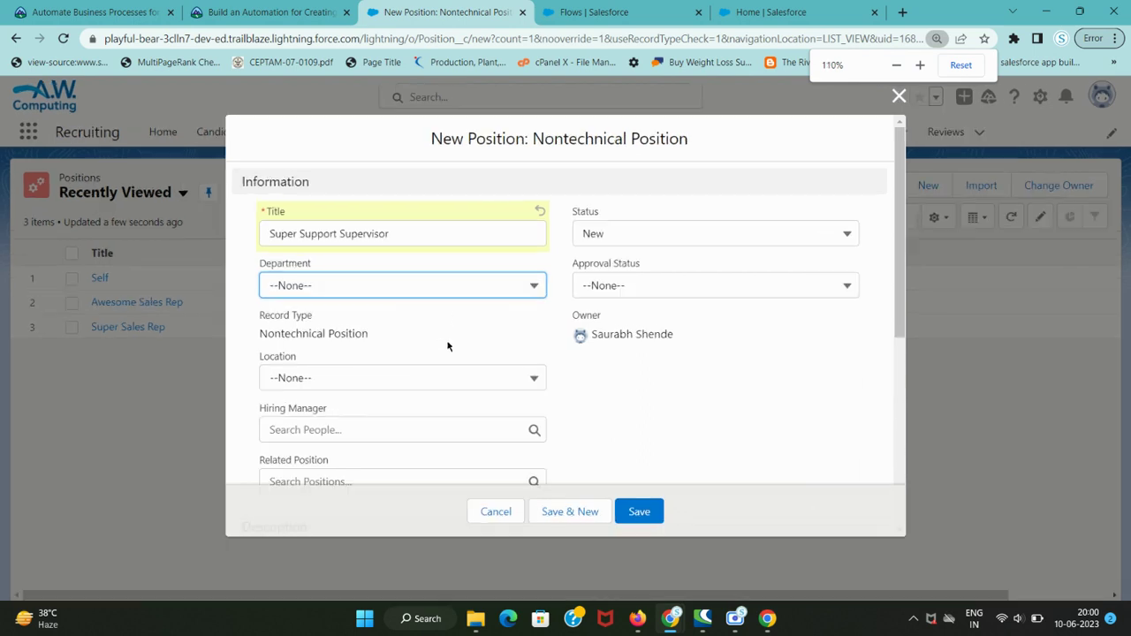
- Set the position's Department to IT and Location to US
left_click(445, 287)
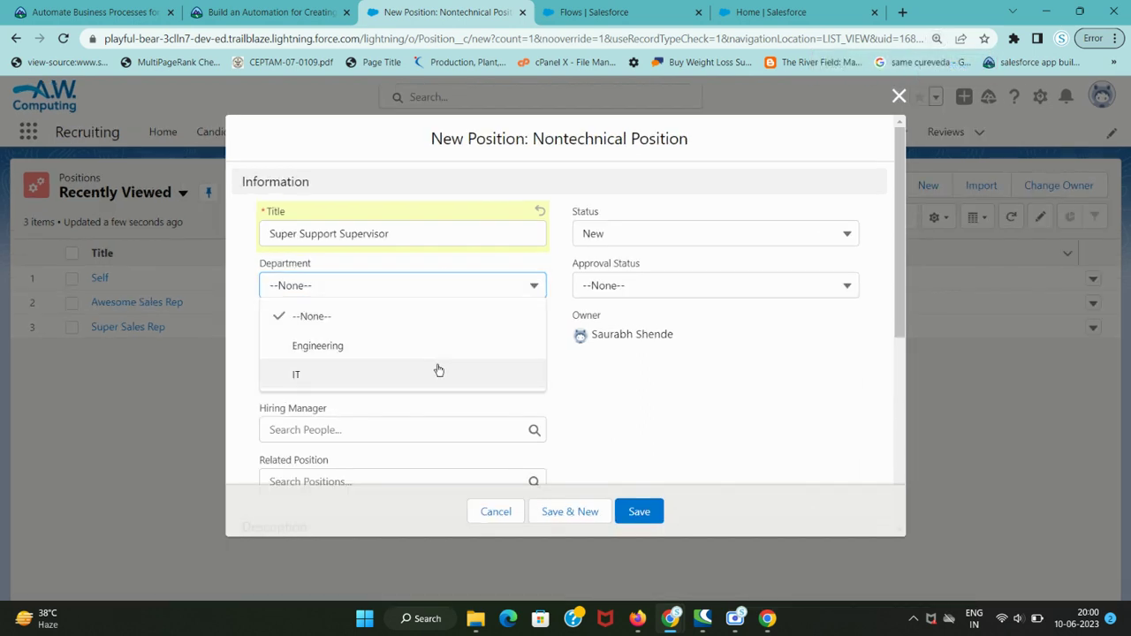
left_click(438, 371)
key("ctrl+shift+Tab")
scroll(271, 397, "down", 2)
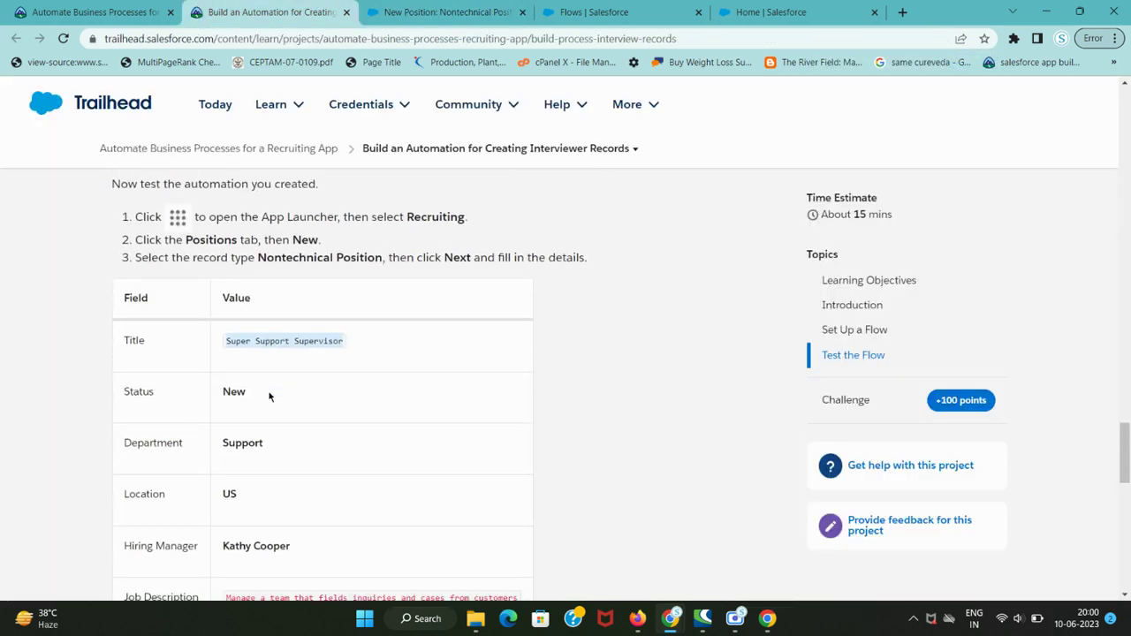
scroll(268, 399, "down", 1)
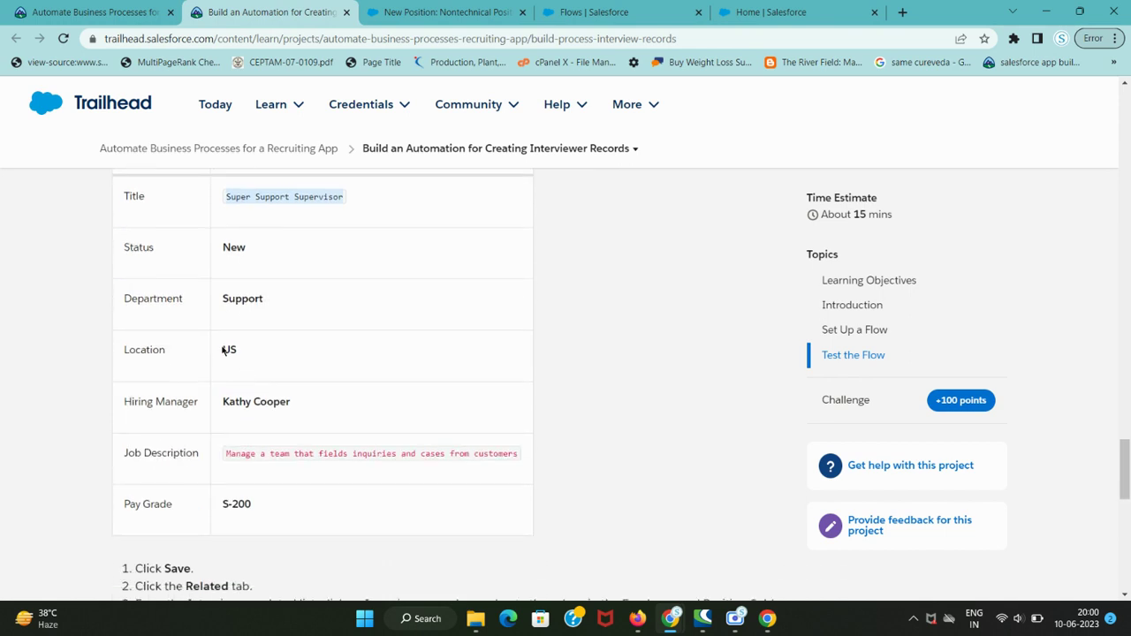
double_click(228, 351)
key("ctrl+Tab")
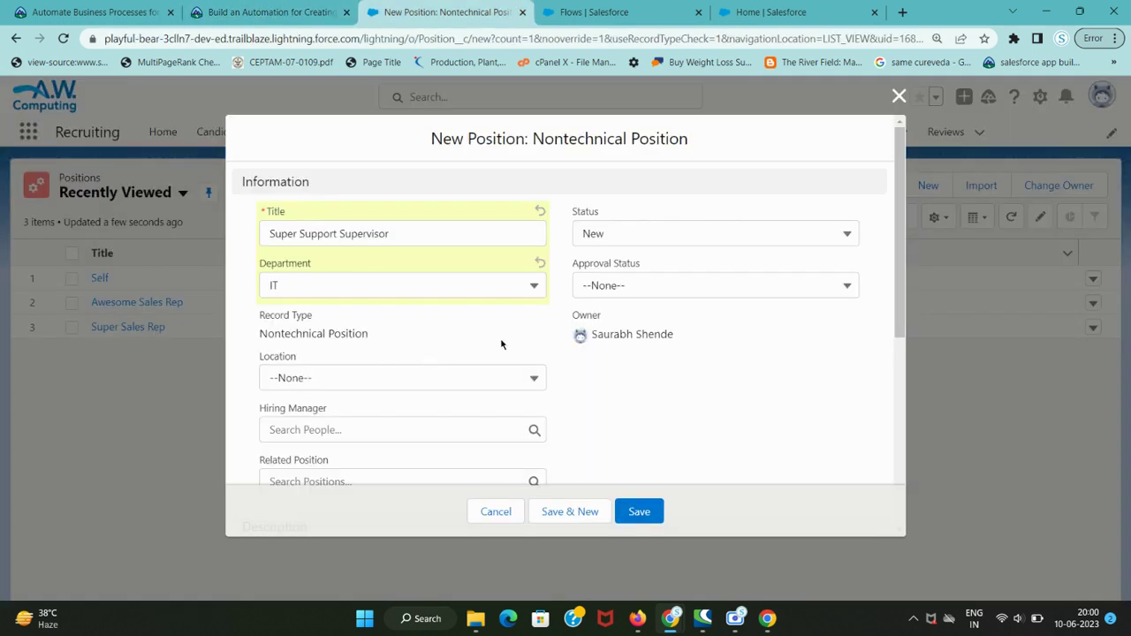
key("ctrl+shift+Tab")
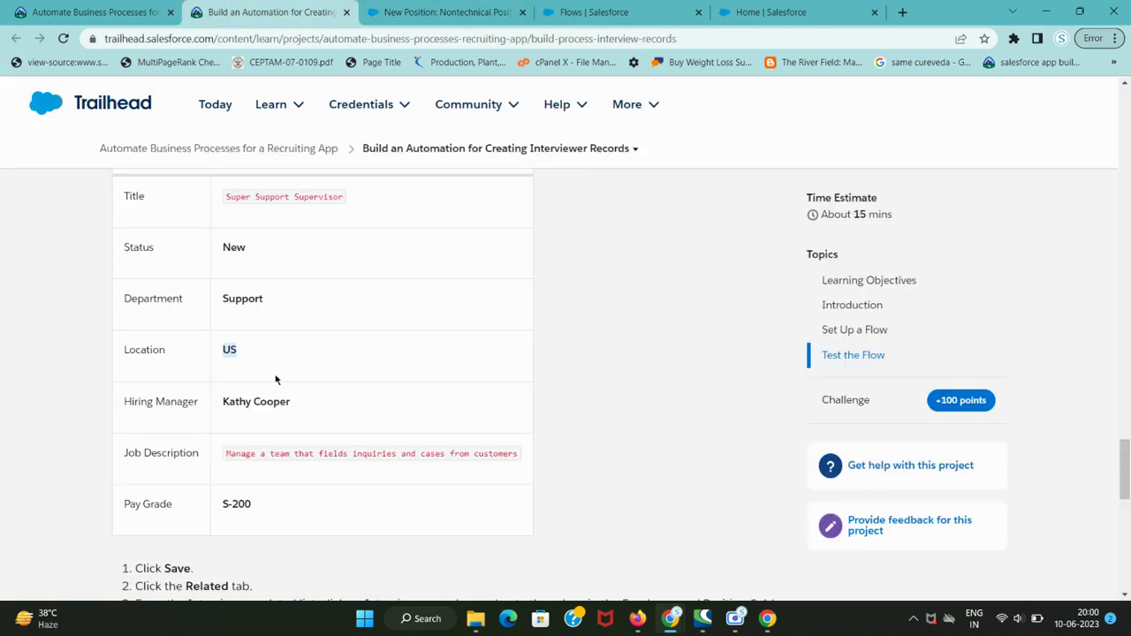
key("ctrl+Tab")
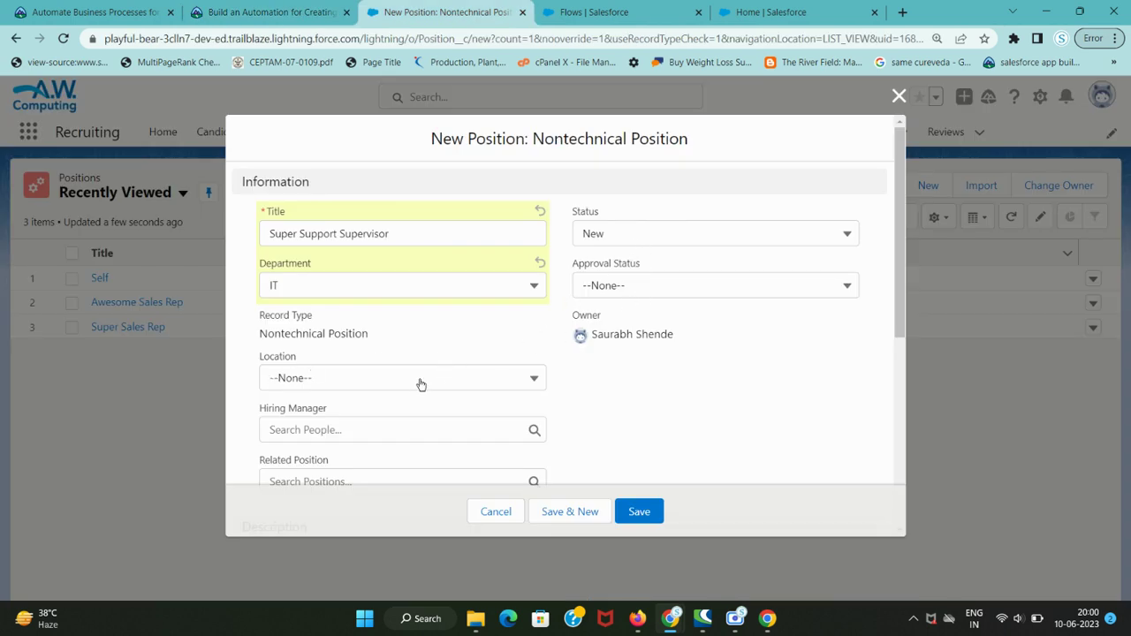
left_click(421, 384)
left_click(384, 521)
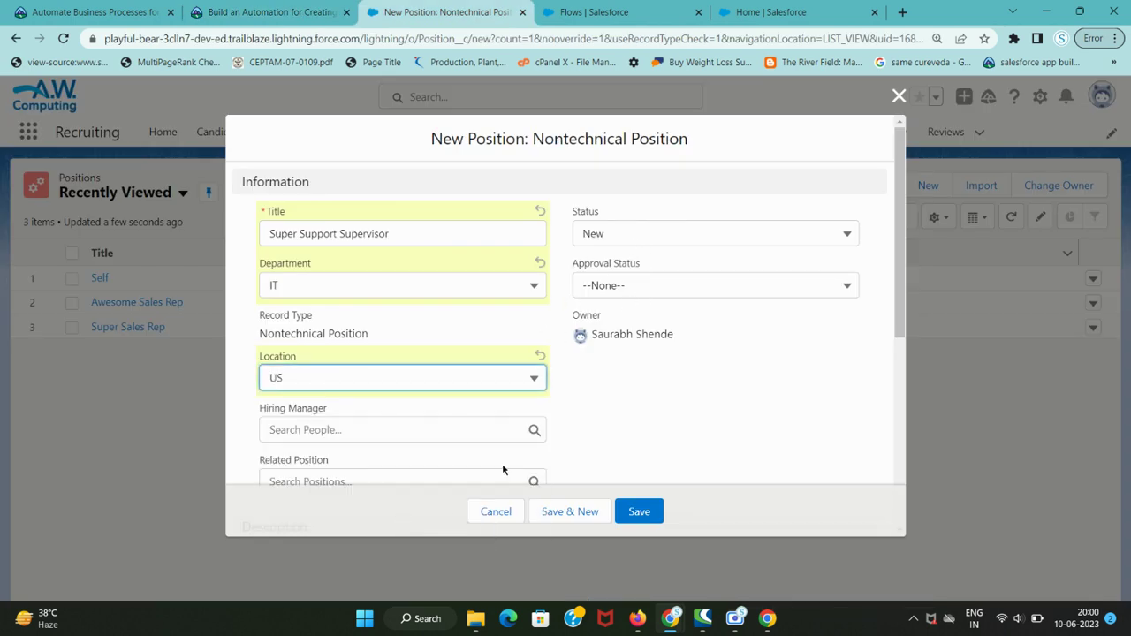
- Set Hiring Manager to the user named in the Trailhead instructions
key("ctrl+shift+Tab")
left_click_drag(223, 402, 320, 403)
key("ctrl+c")
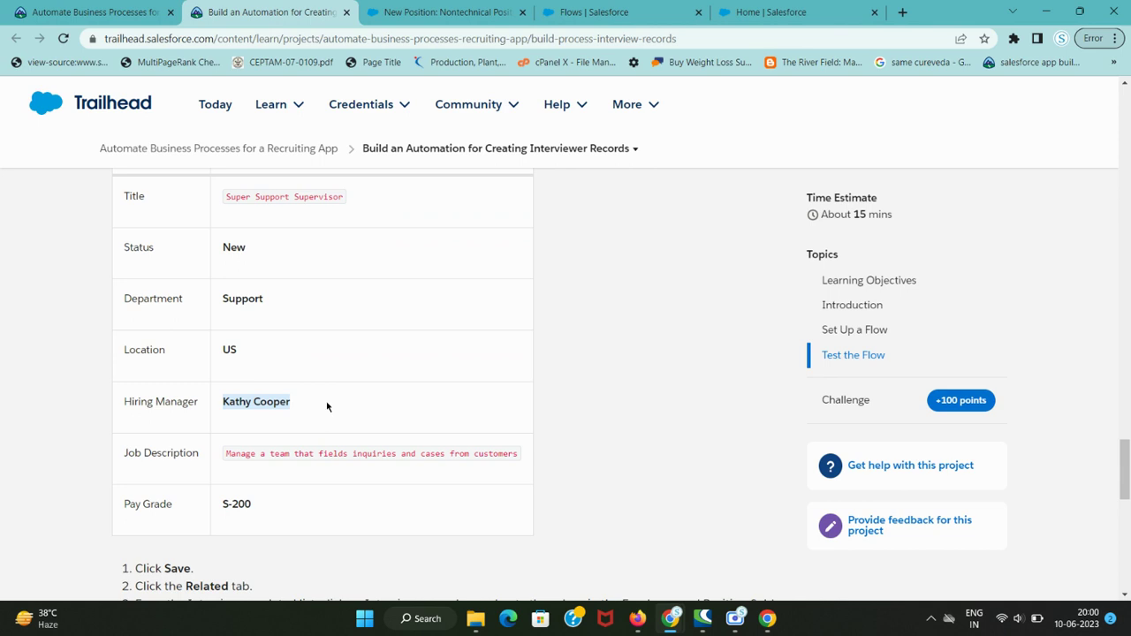
key("ctrl+Tab")
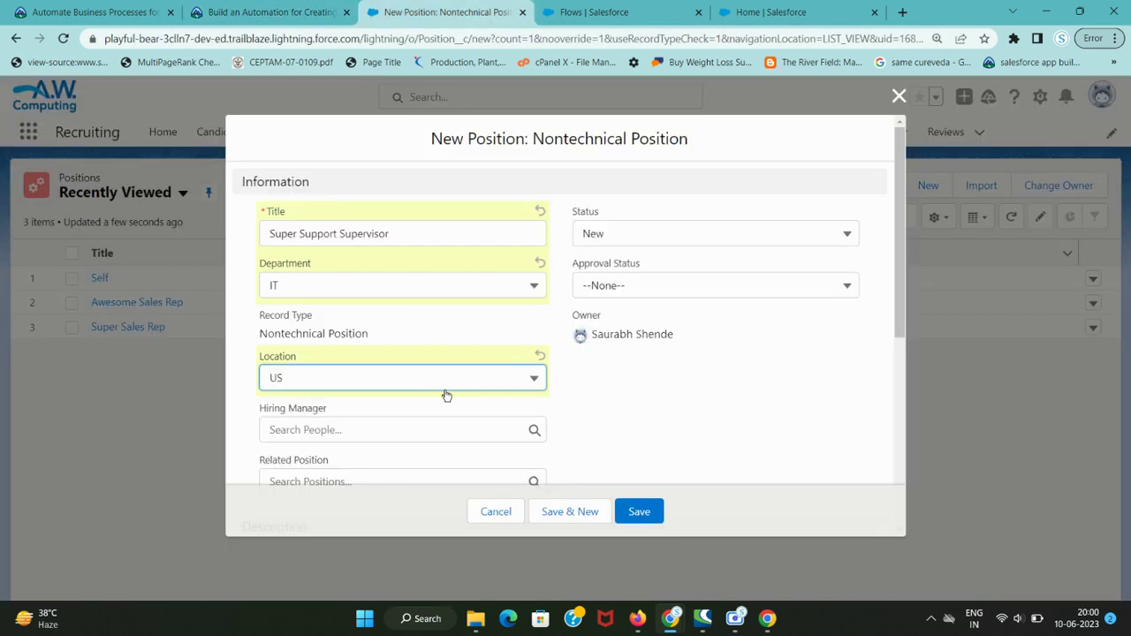
left_click(398, 430)
key("ctrl+v")
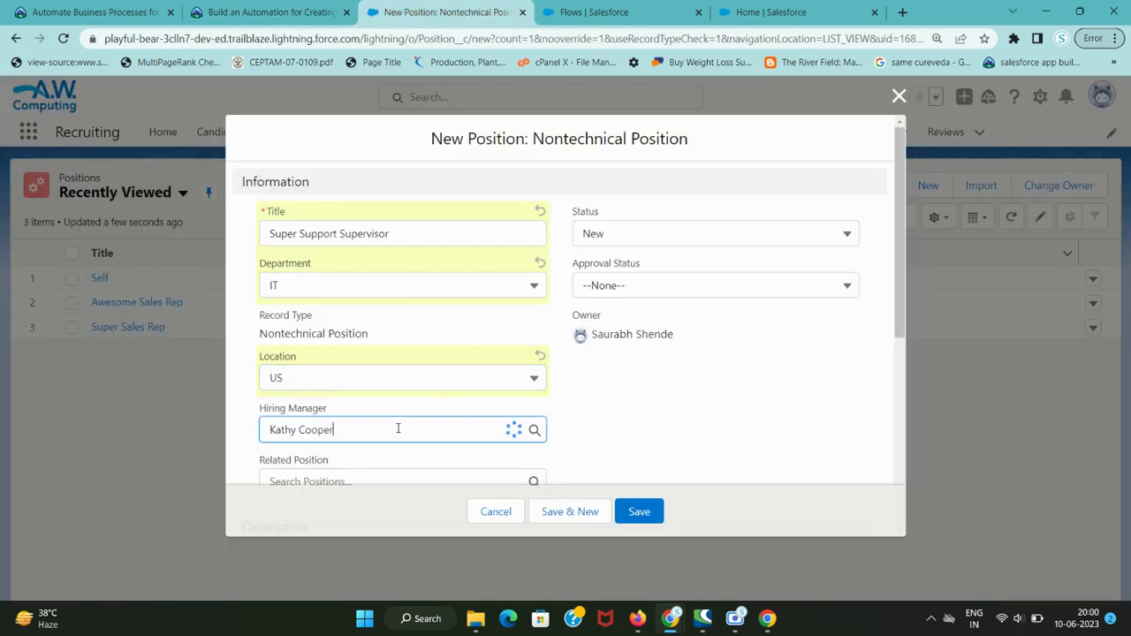
left_click(380, 419)
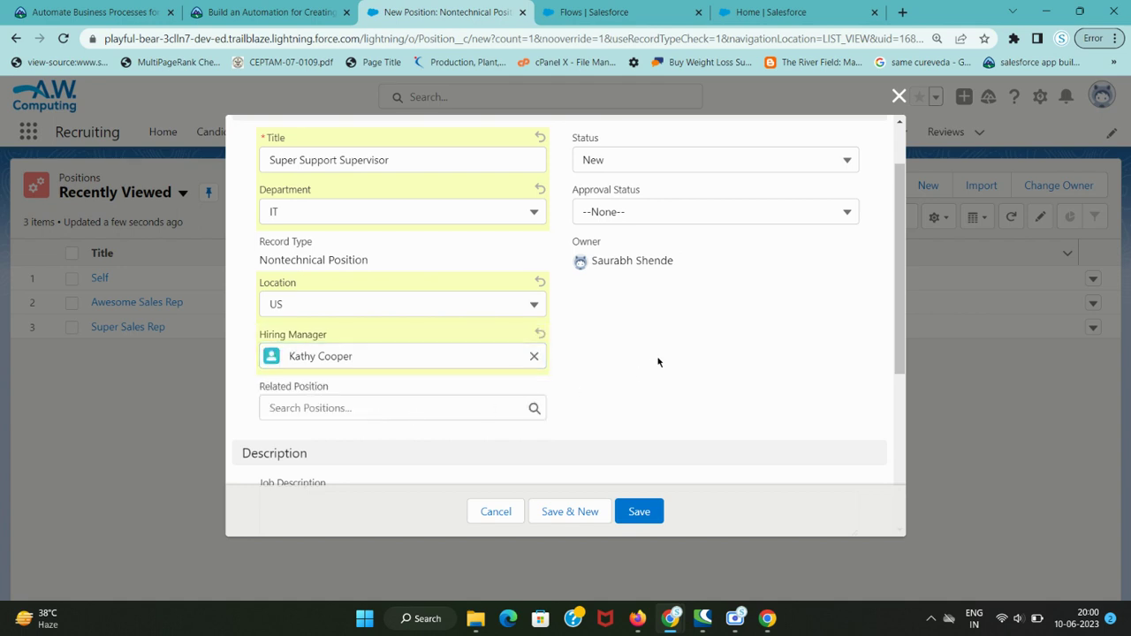
- Copy the job description text from the Trailhead instructions
key("ctrl+shift+Tab")
left_click_drag(226, 453, 519, 452)
key("ctrl+c")
key("ctrl+Tab")
scroll(375, 446, "down", 2)
key("ctrl+shift+Tab")
key("ctrl+Tab")
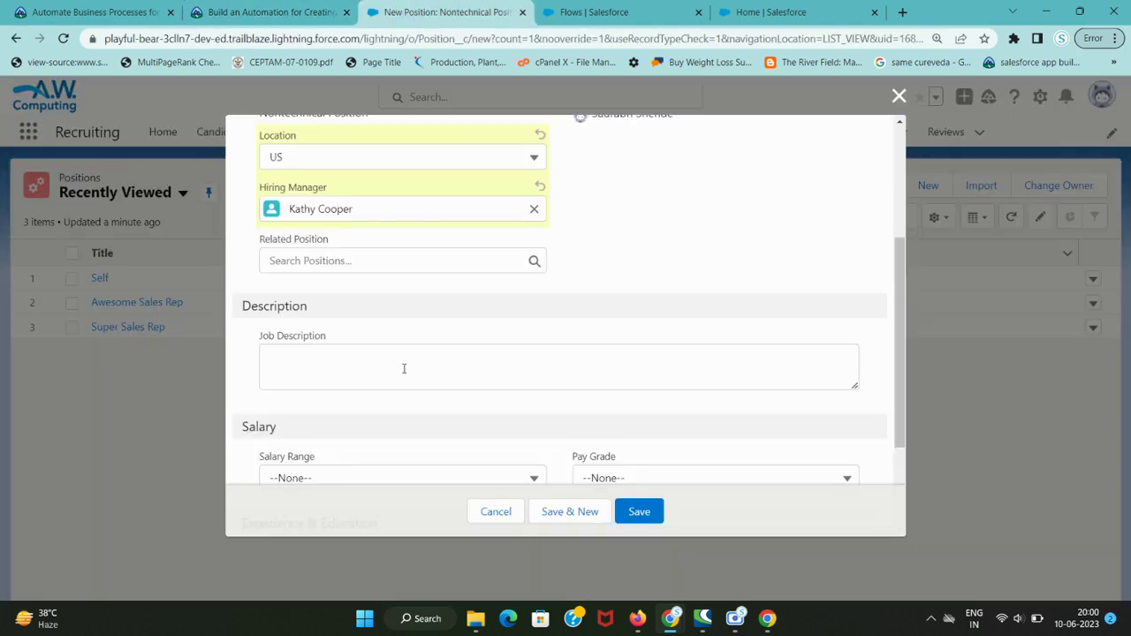
- Paste the copied text into the Job Description field
left_click(363, 369)
key("ctrl+v")
left_click(615, 283)
- Set the Pay Grade picklist to S-200
key("ctrl+shift+Tab")
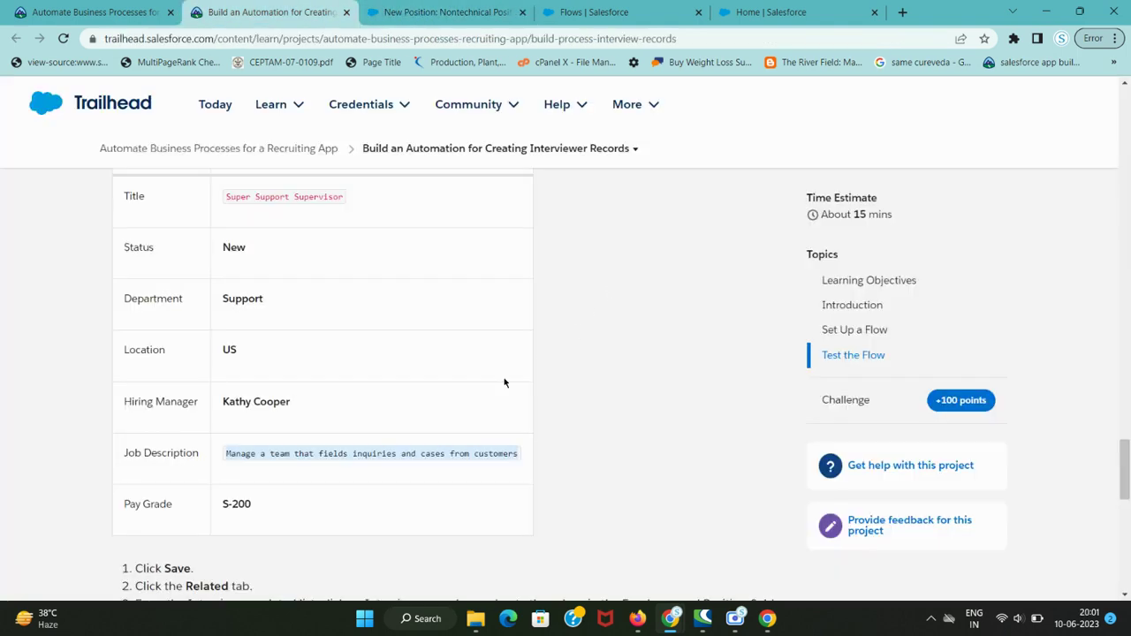
scroll(505, 383, "down", 2)
scroll(315, 457, "up", 2)
scroll(209, 380, "down", 2)
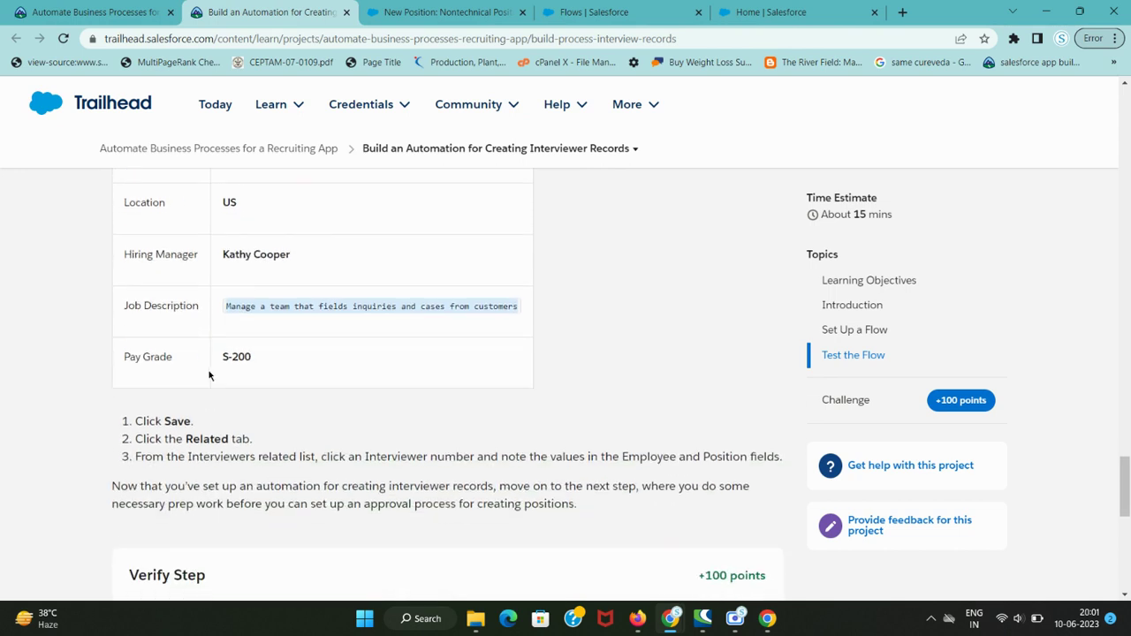
left_click_drag(214, 361, 272, 363)
key("ctrl+Tab")
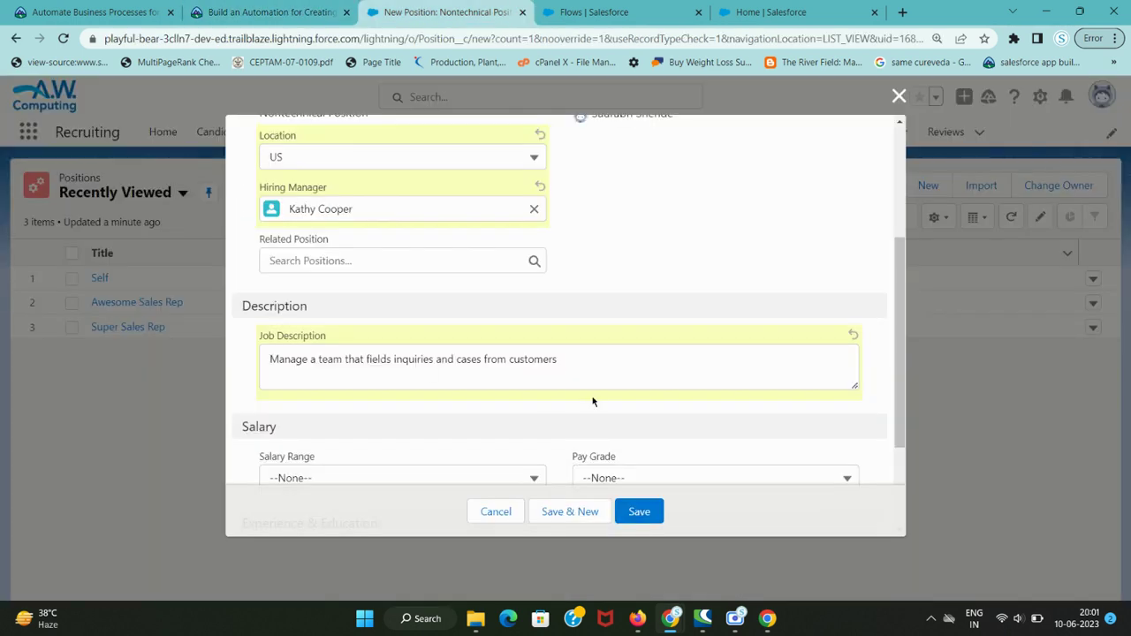
scroll(592, 402, "down", 3)
left_click(506, 342)
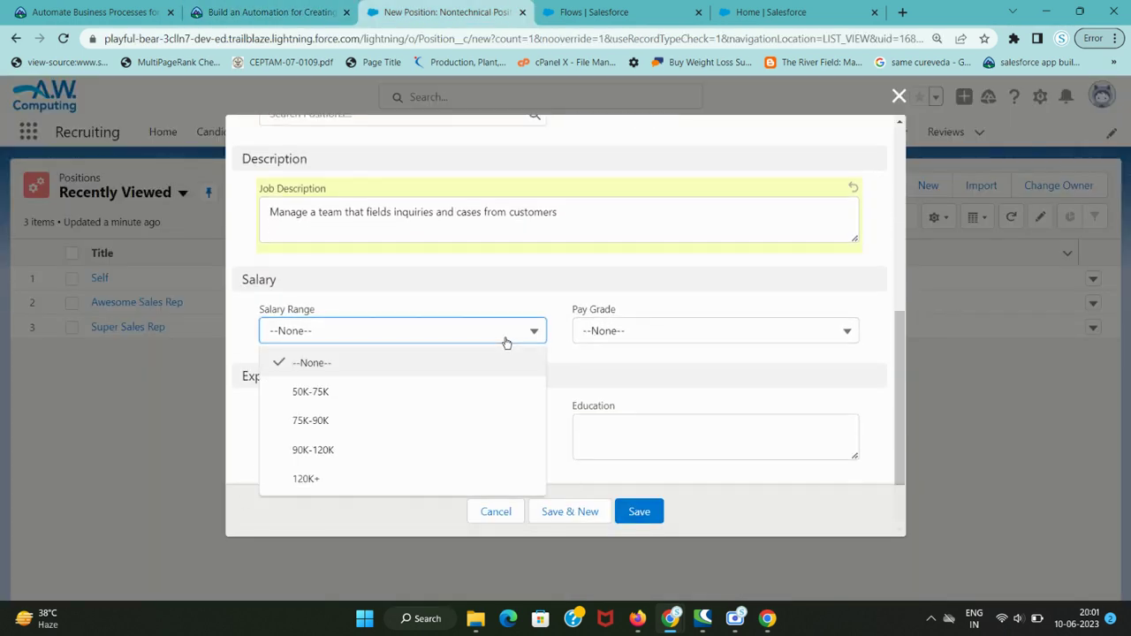
left_click(678, 332)
scroll(681, 443, "down", 5)
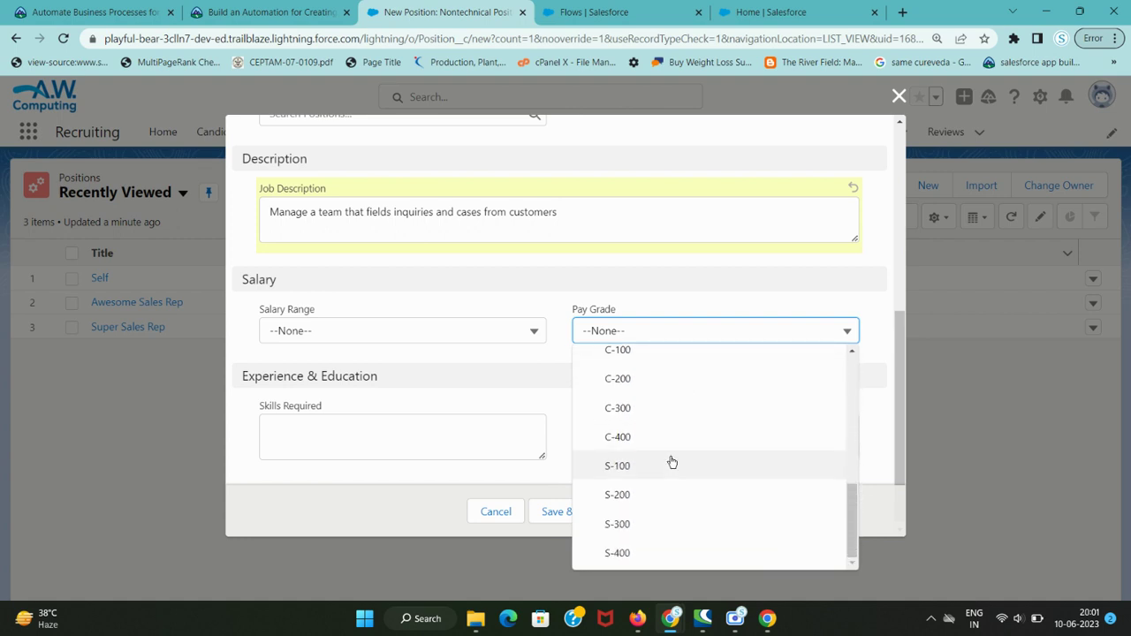
key("ctrl+shift+Tab")
key("ctrl+Tab")
left_click(674, 340)
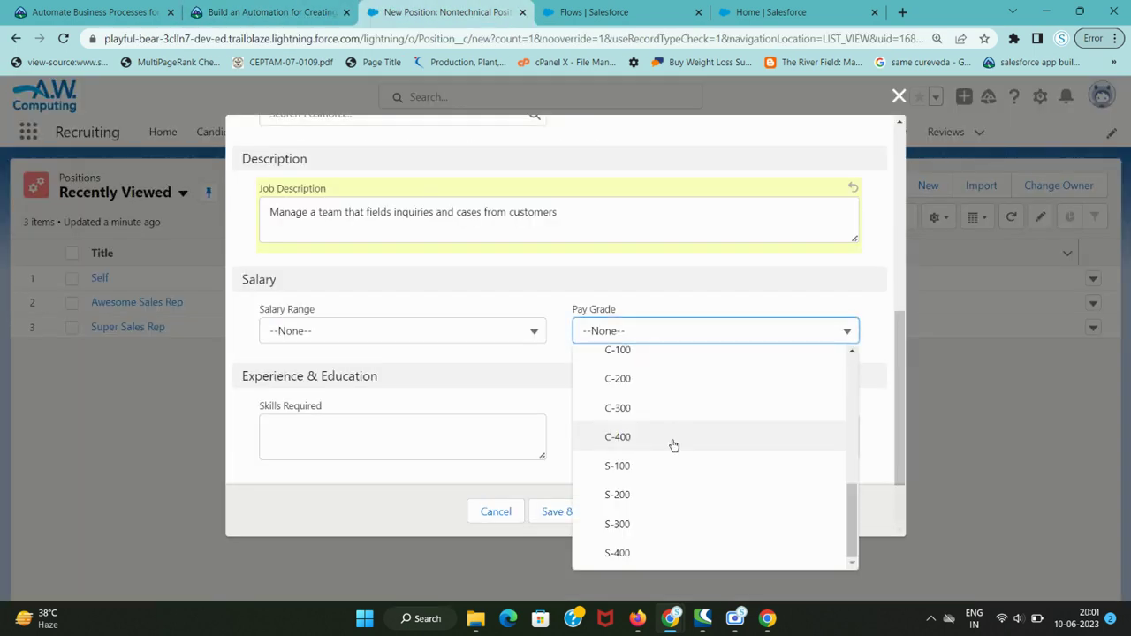
left_click(666, 494)
- Save the Super Support Supervisor position
key("ctrl+shift+Tab")
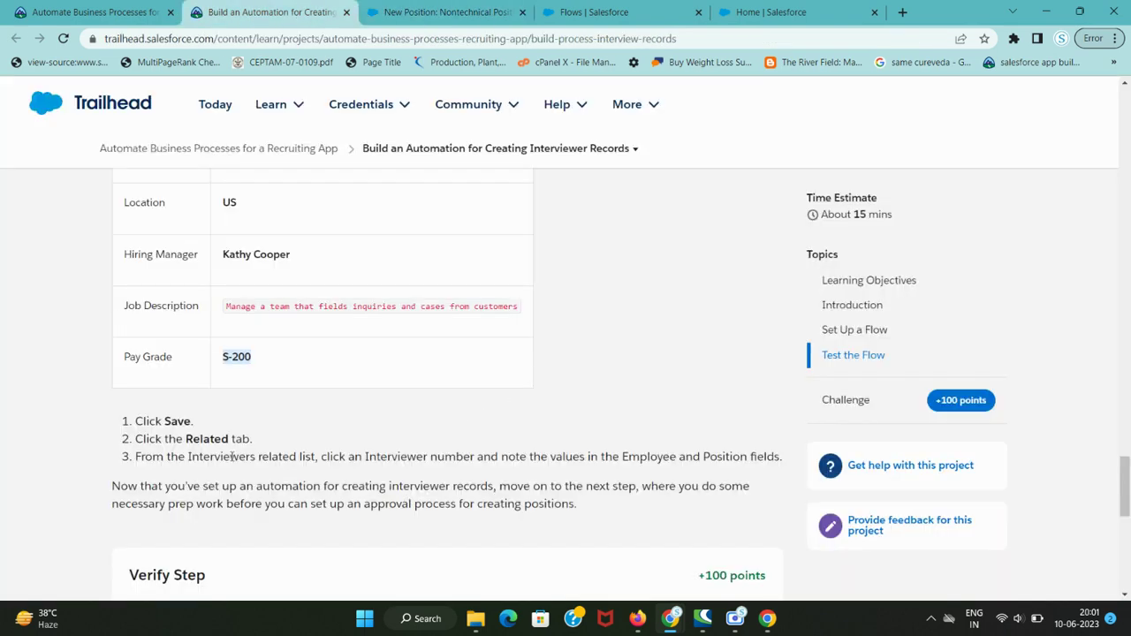
key("ctrl+Tab")
left_click(635, 513)
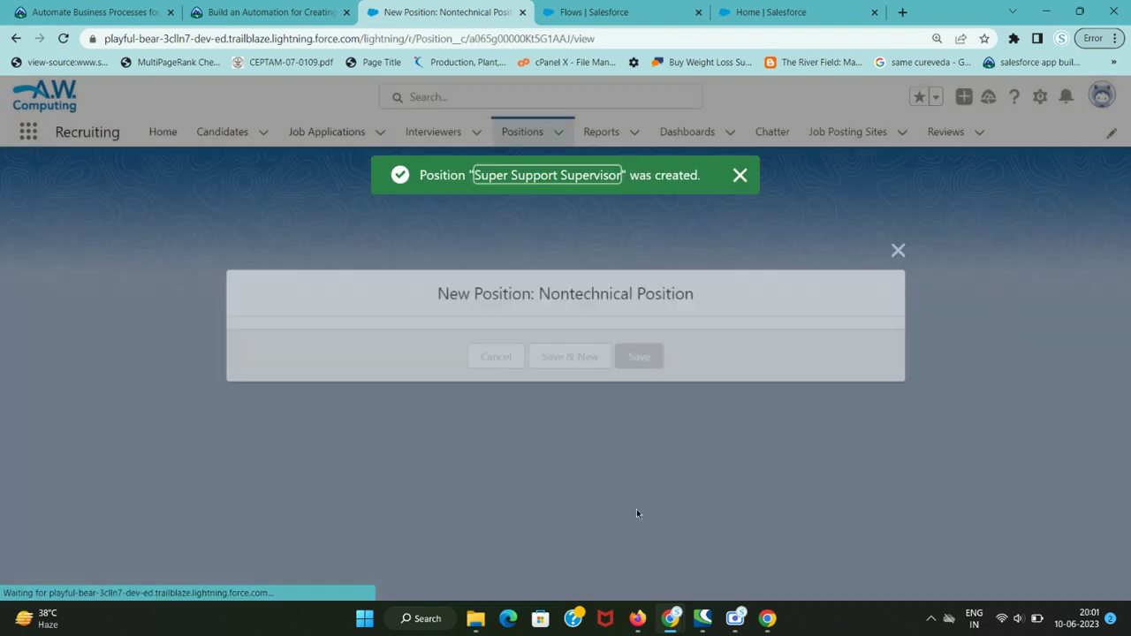
- Check the position's Interviewers related list for the auto-created record INT-0000
key("ctrl+shift+Tab")
scroll(362, 425, "down", 1)
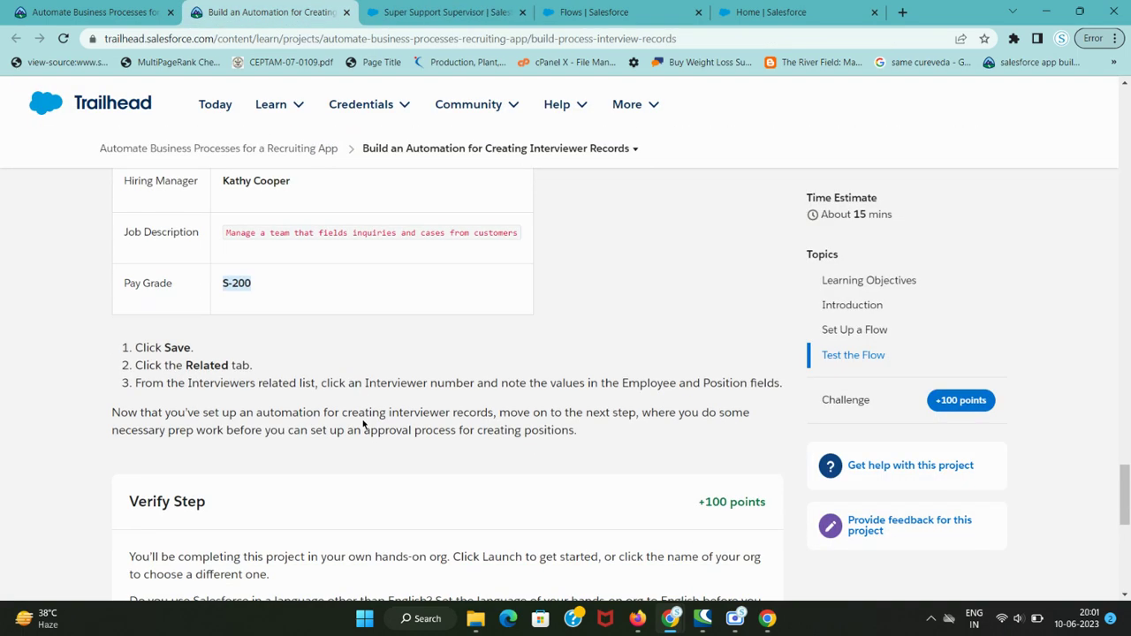
key("ctrl+Tab")
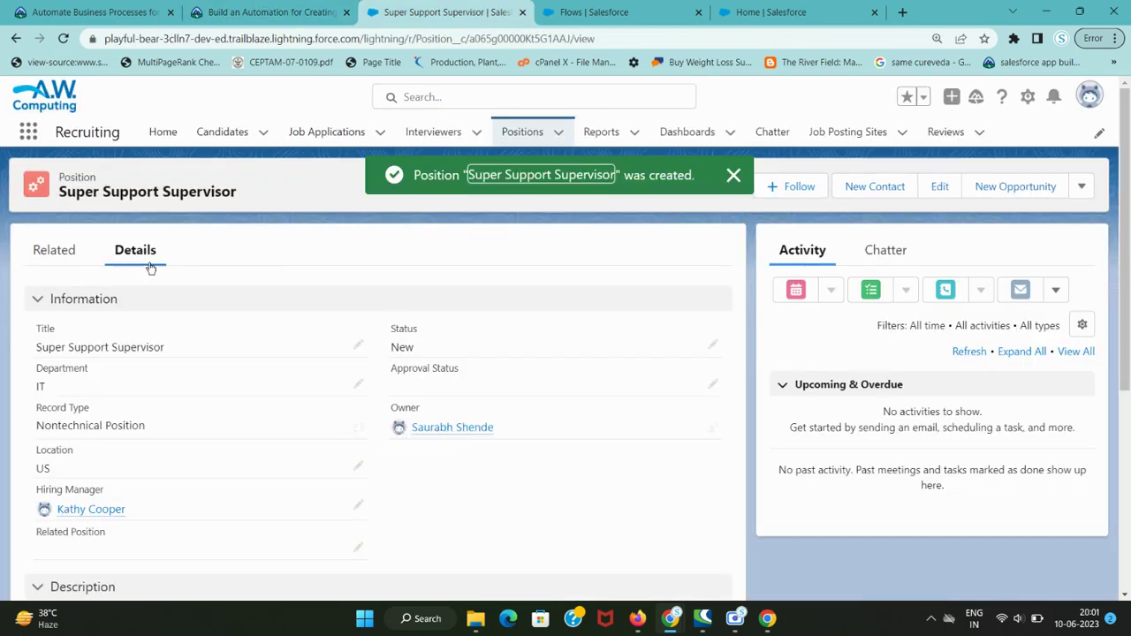
key("ctrl+shift+Tab")
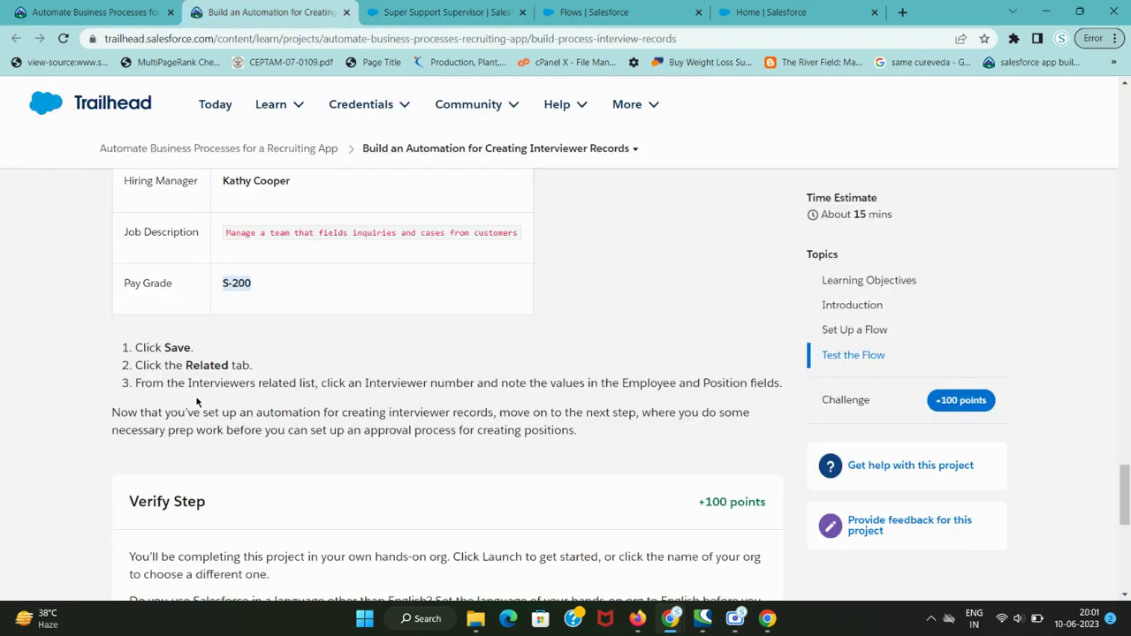
left_click_drag(188, 385, 724, 385)
key("ctrl+Tab")
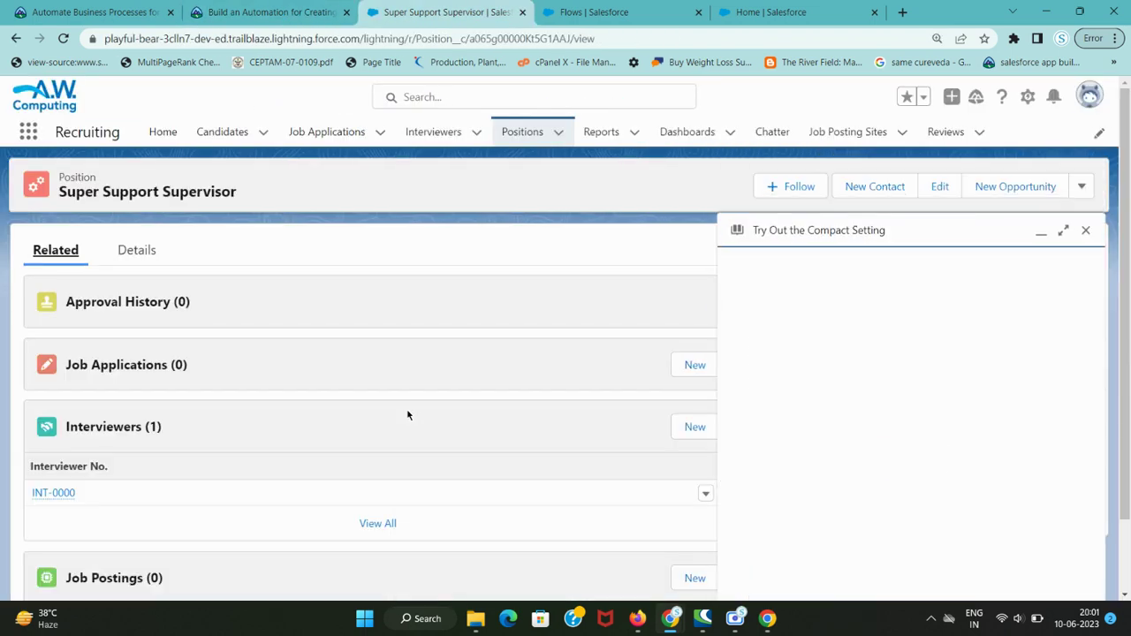
key("ctrl+shift+Tab")
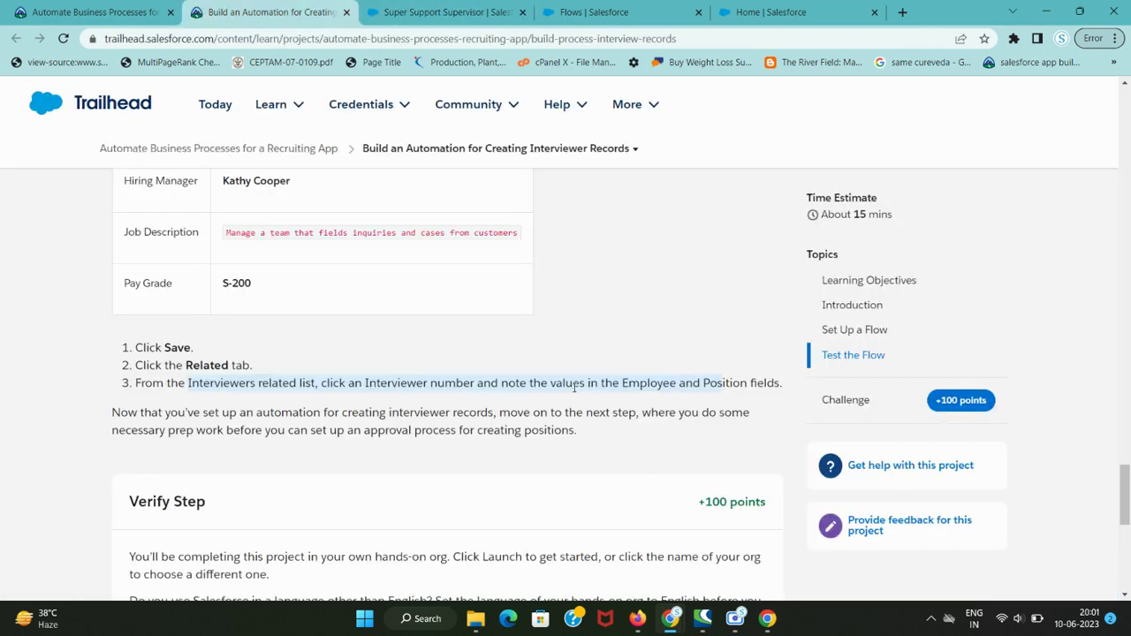
key("ctrl+Tab")
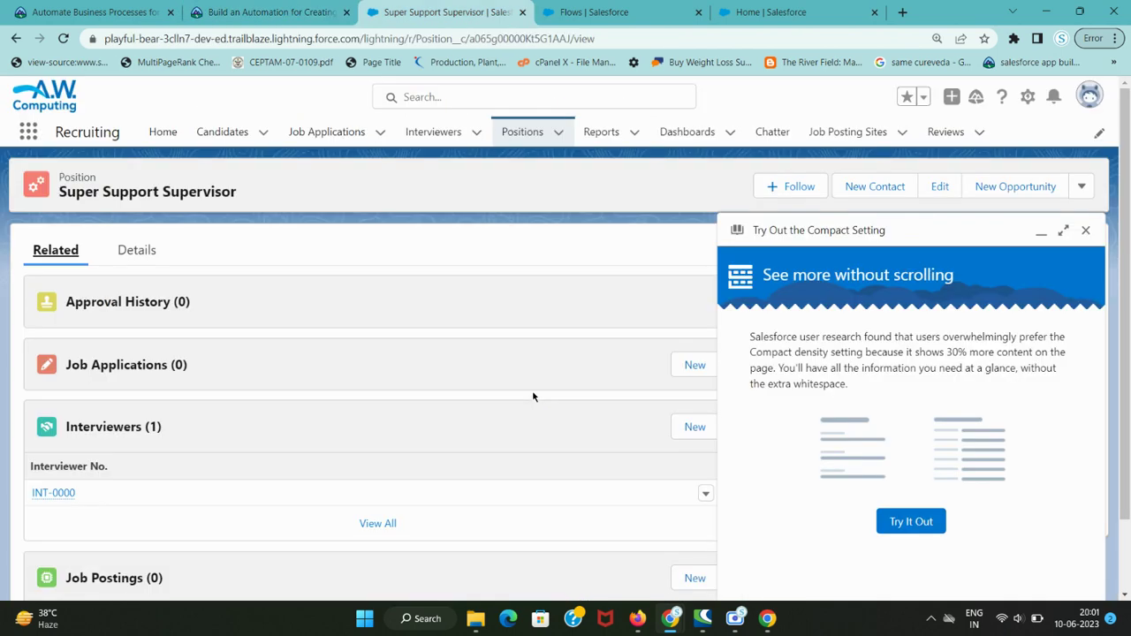
scroll(507, 402, "down", 1)
scroll(508, 407, "up", 1)
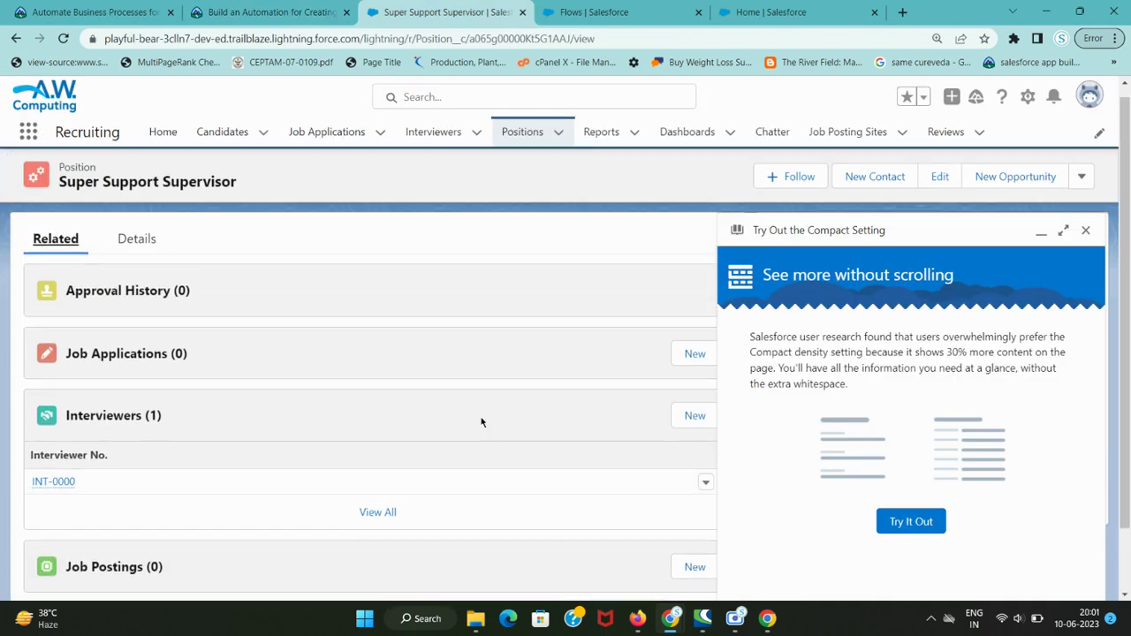
key("ctrl+shift+Tab")
scroll(507, 429, "down", 3)
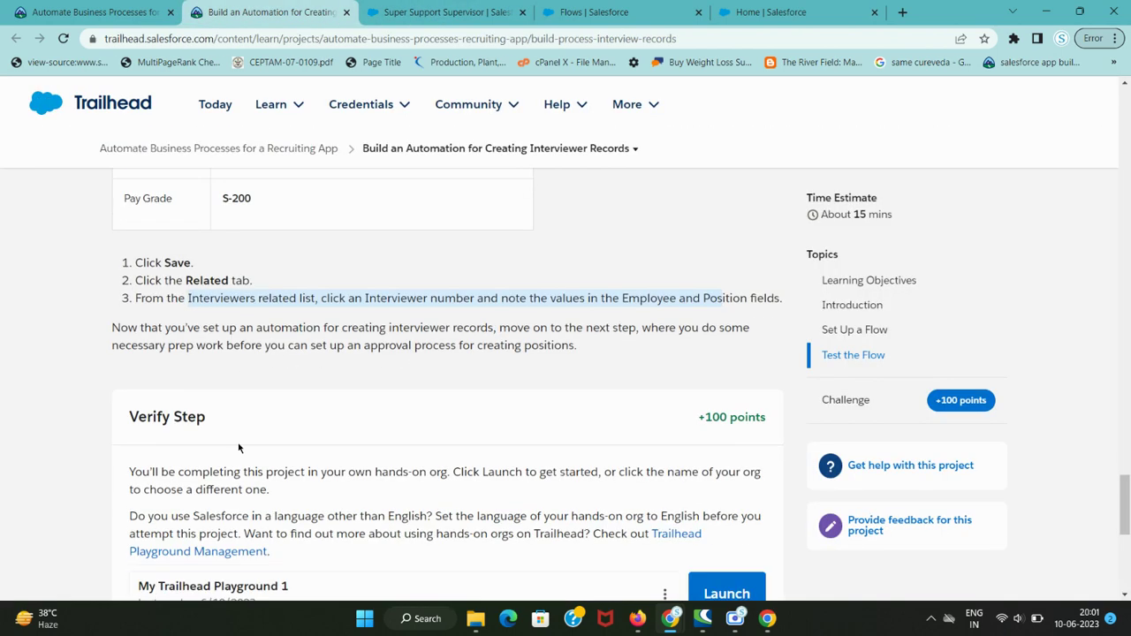
- Run Trailhead's 'Verify step to earn 100 points' check
left_click(229, 459)
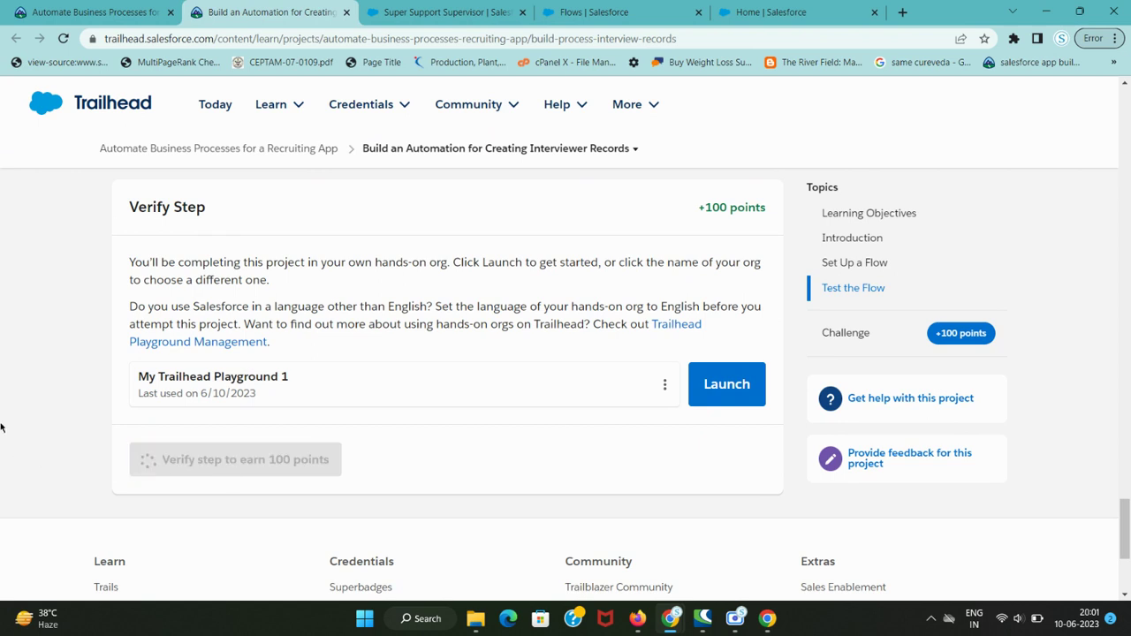